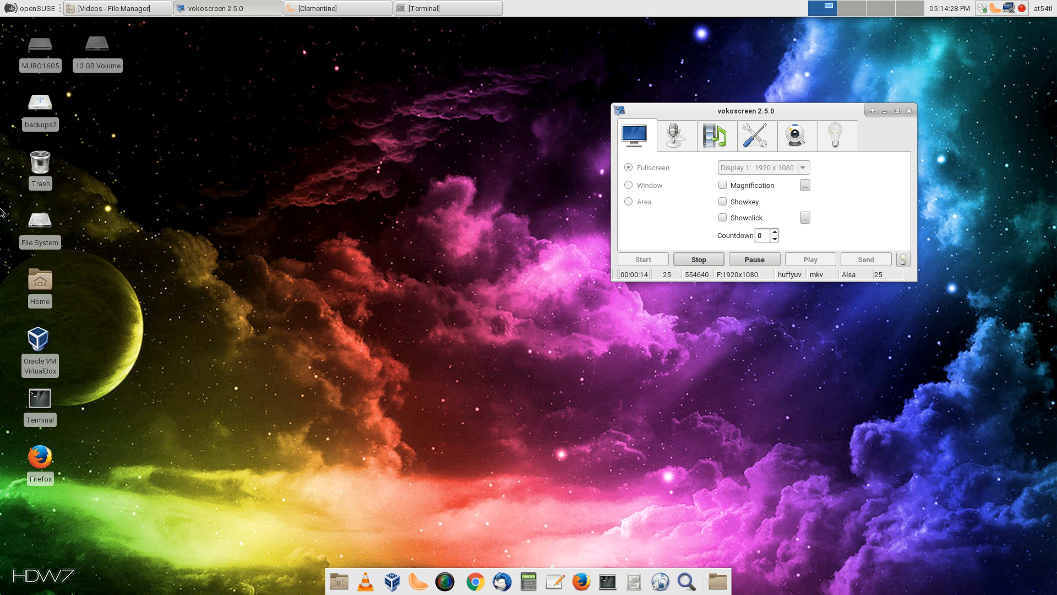
Scroll on the desktop to switch to workspace 4, with only the desktop icons showing
{"action": "scroll", "coordinate": [124, 202], "scroll_direction": "up", "scroll_amount": 1}
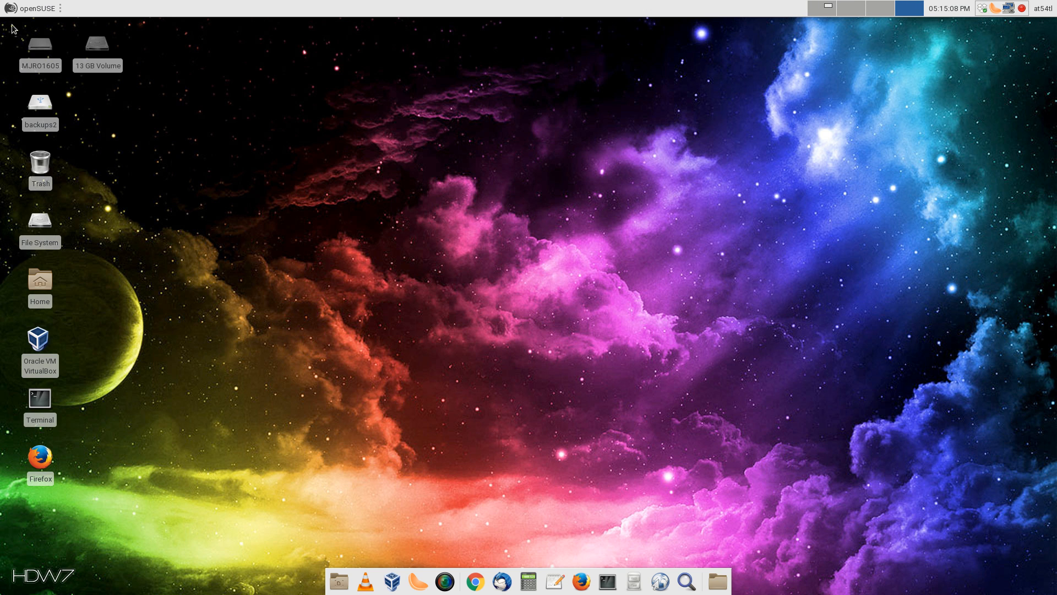
Launch YaST from the desktop menu's Applications > Settings and authenticate with the root password
{"action": "right_click", "coordinate": [324, 206]}
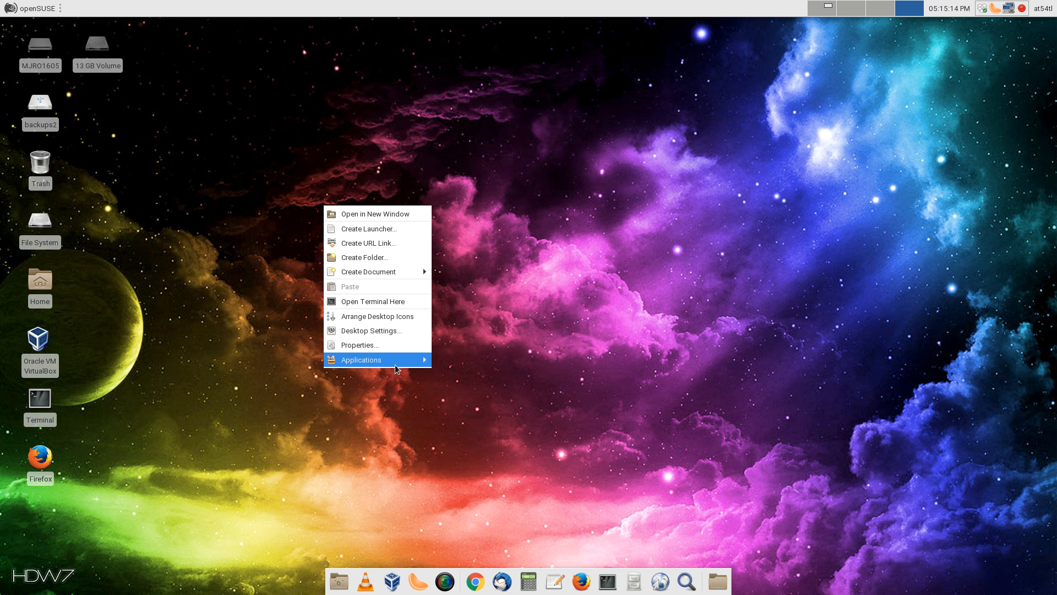
{"action": "mouse_move", "coordinate": [397, 363]}
{"action": "mouse_move", "coordinate": [478, 467]}
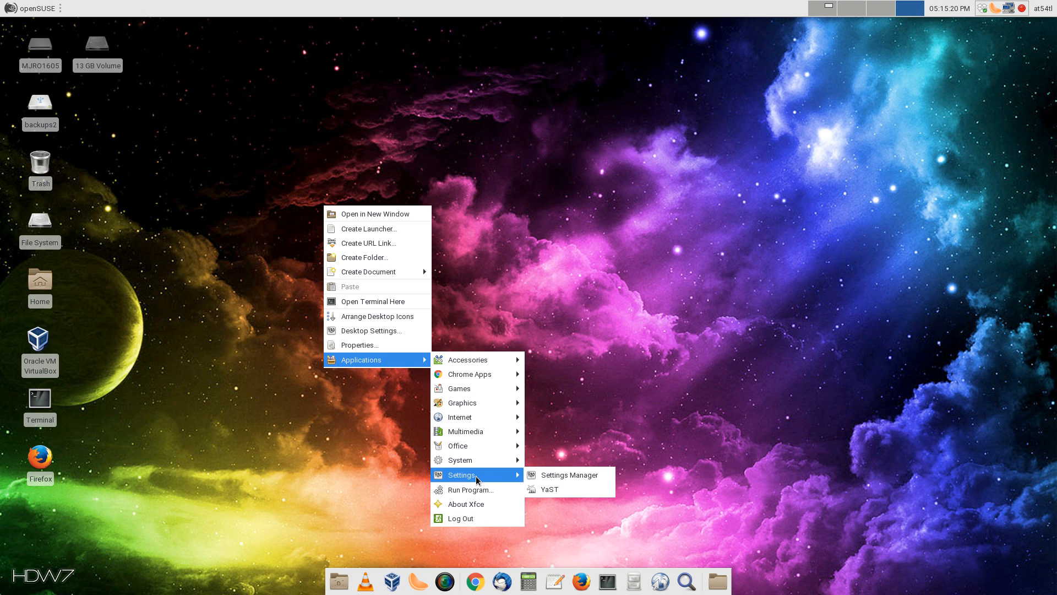
{"action": "left_click", "coordinate": [544, 487]}
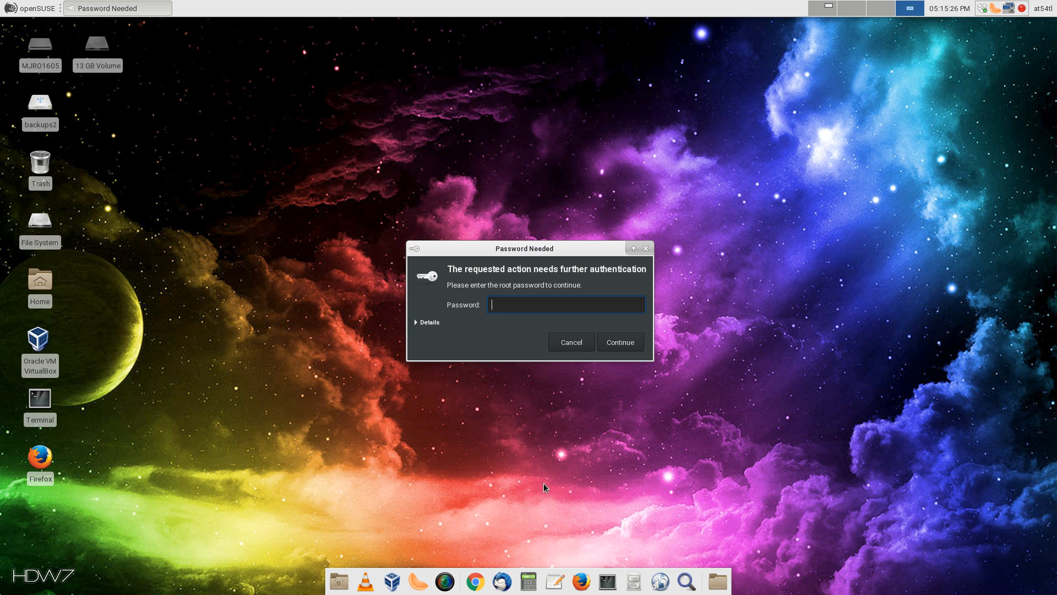
{"action": "type", "text": "••••••••"}
{"action": "key", "text": "Return"}
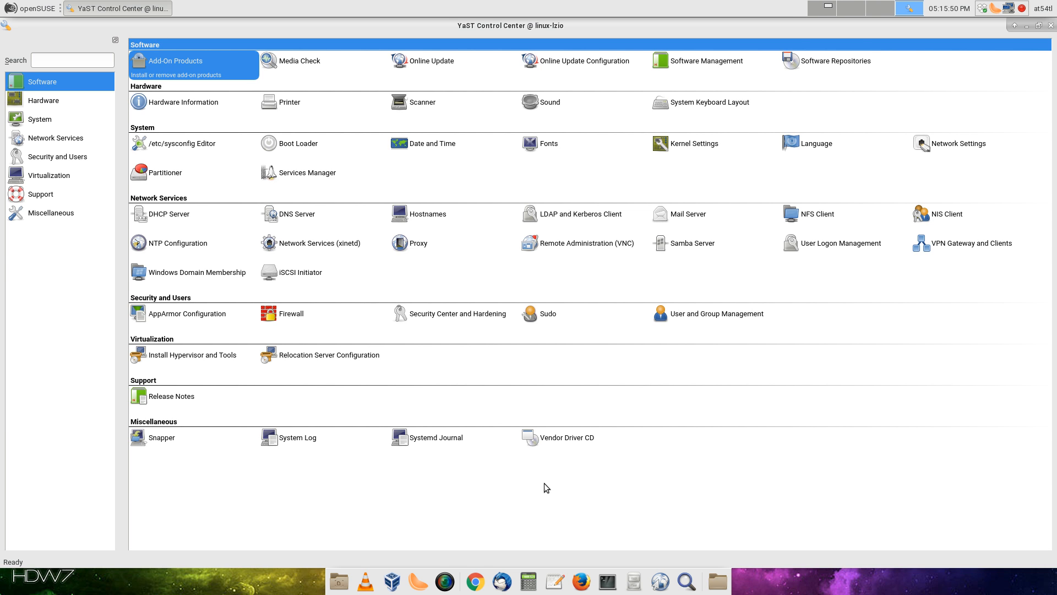
In Software Management, browse the RPM group Games > 3D > Other to list csmash and neverball
{"action": "left_click", "coordinate": [728, 59]}
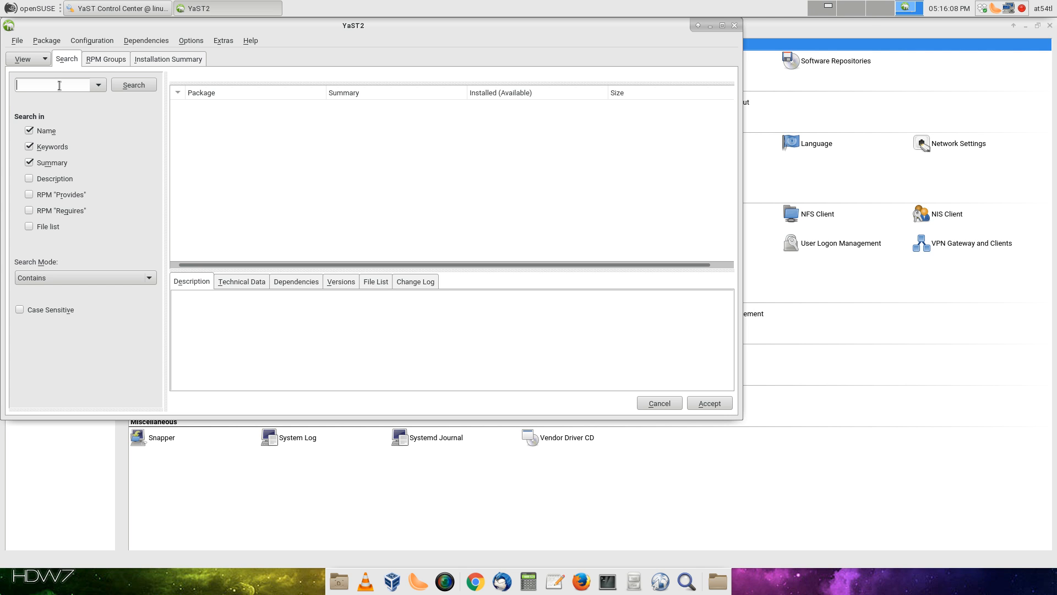
{"action": "left_click", "coordinate": [185, 62]}
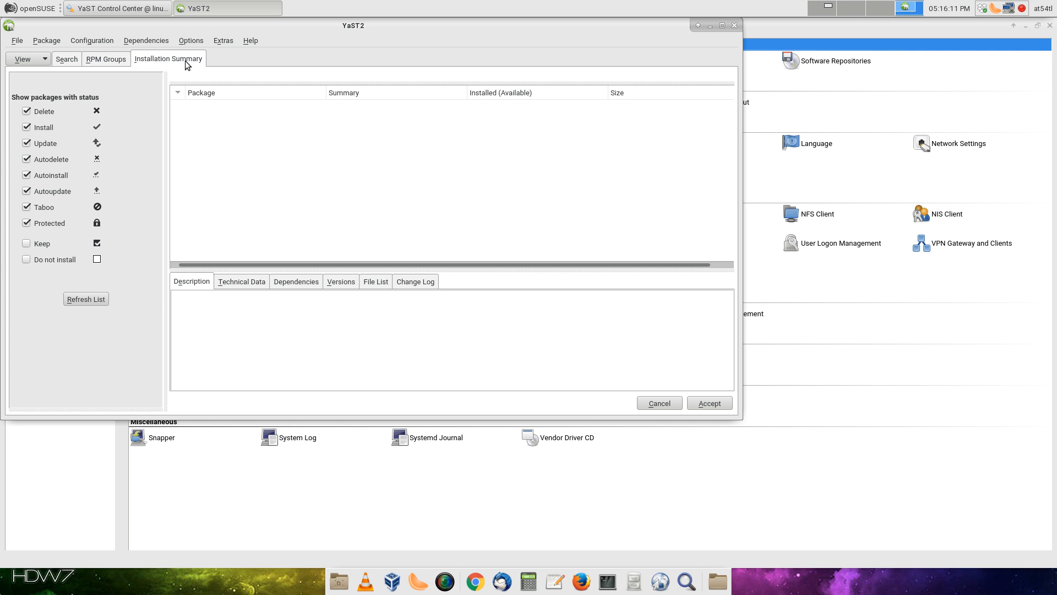
{"action": "left_click", "coordinate": [101, 62]}
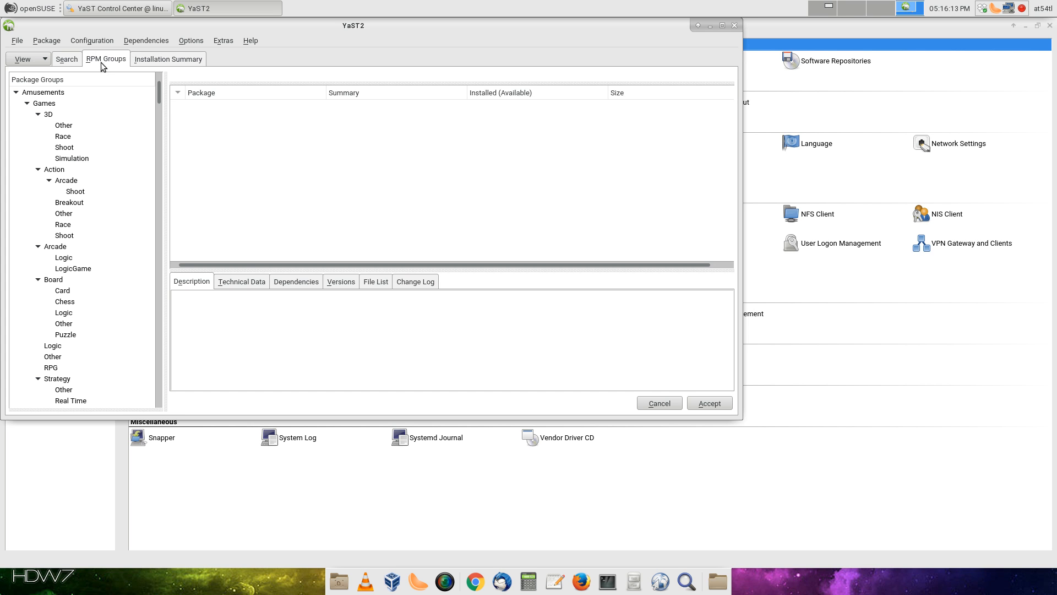
{"action": "left_click", "coordinate": [65, 126]}
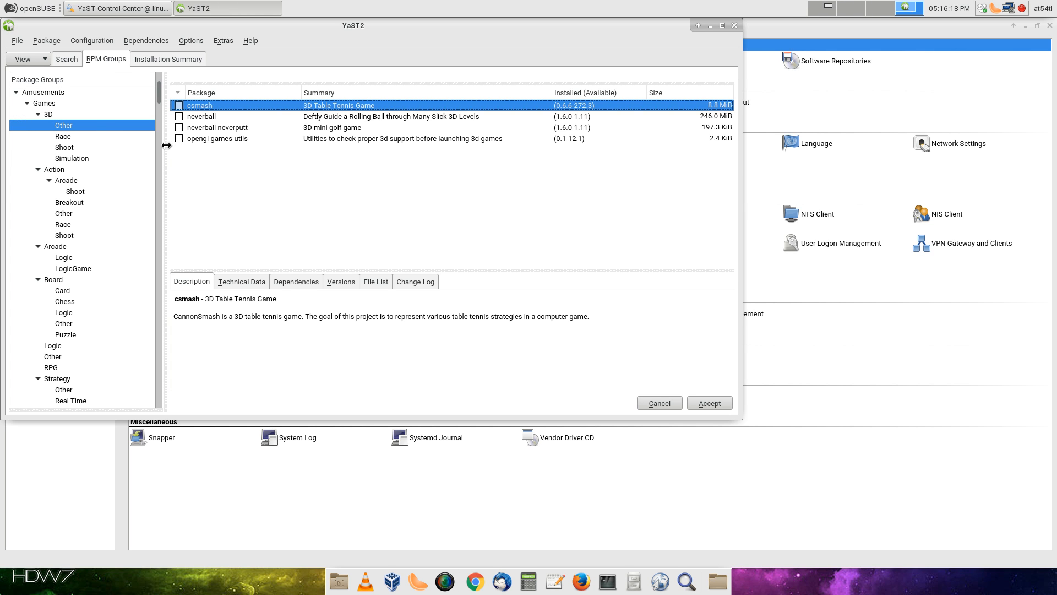
{"action": "scroll", "coordinate": [81, 246], "scroll_direction": "down", "scroll_amount": 4}
{"action": "scroll", "coordinate": [81, 248], "scroll_direction": "down", "scroll_amount": 1}
{"action": "scroll", "coordinate": [77, 243], "scroll_direction": "down", "scroll_amount": 5}
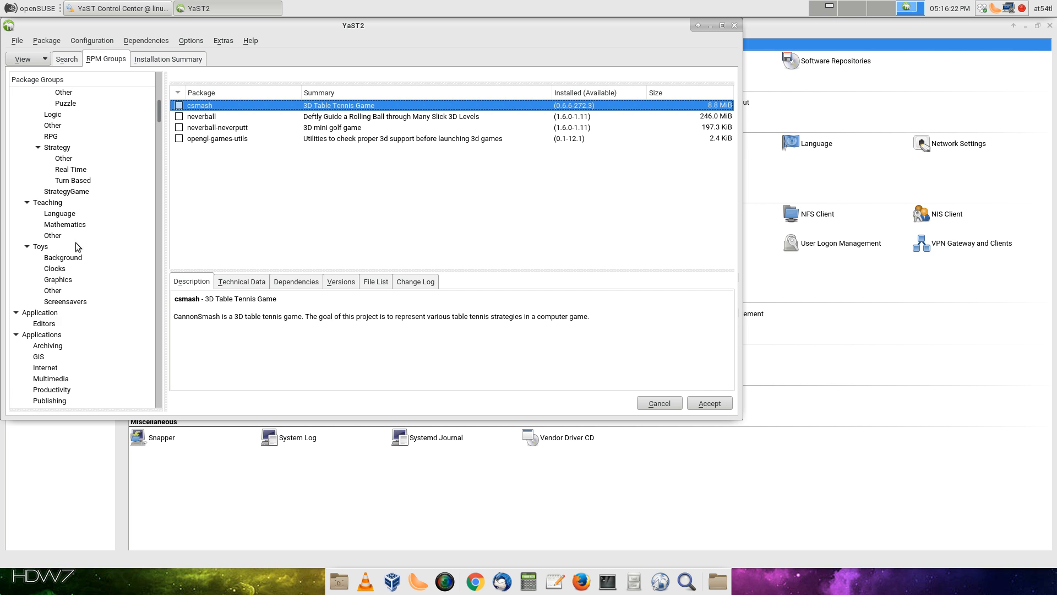
{"action": "scroll", "coordinate": [70, 242], "scroll_direction": "down", "scroll_amount": 3}
{"action": "scroll", "coordinate": [69, 242], "scroll_direction": "down", "scroll_amount": 7}
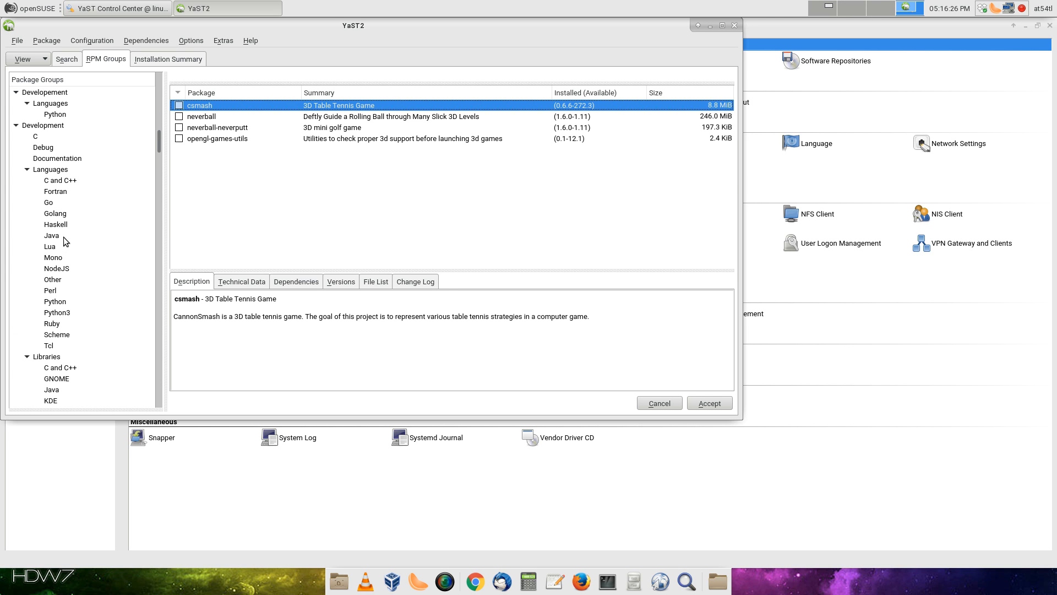
Turn on automatic online updates with a daily interval and automatic licence agreement
{"action": "left_click", "coordinate": [84, 43]}
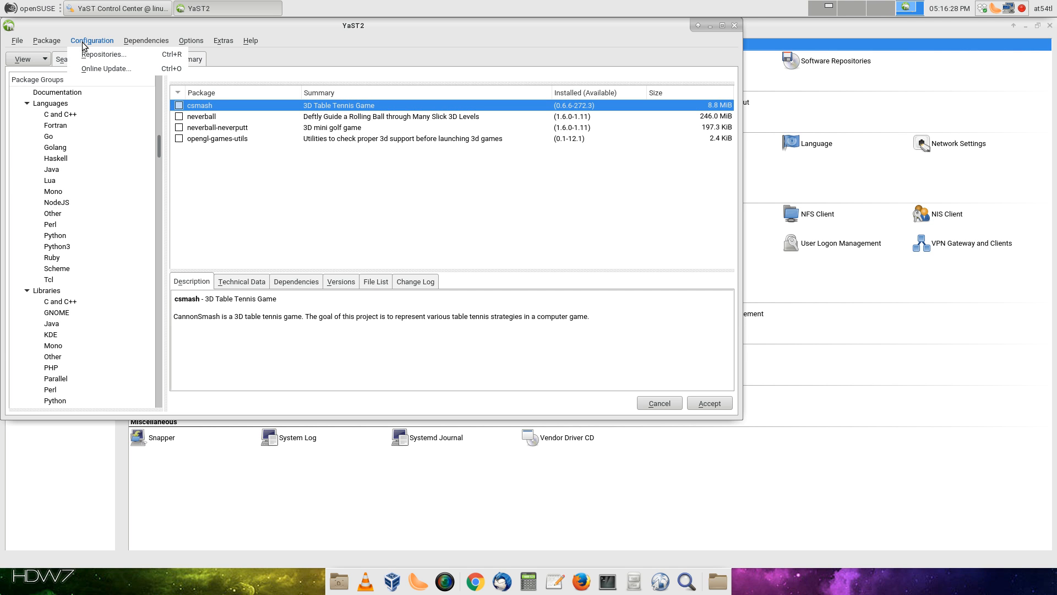
{"action": "left_click", "coordinate": [116, 68]}
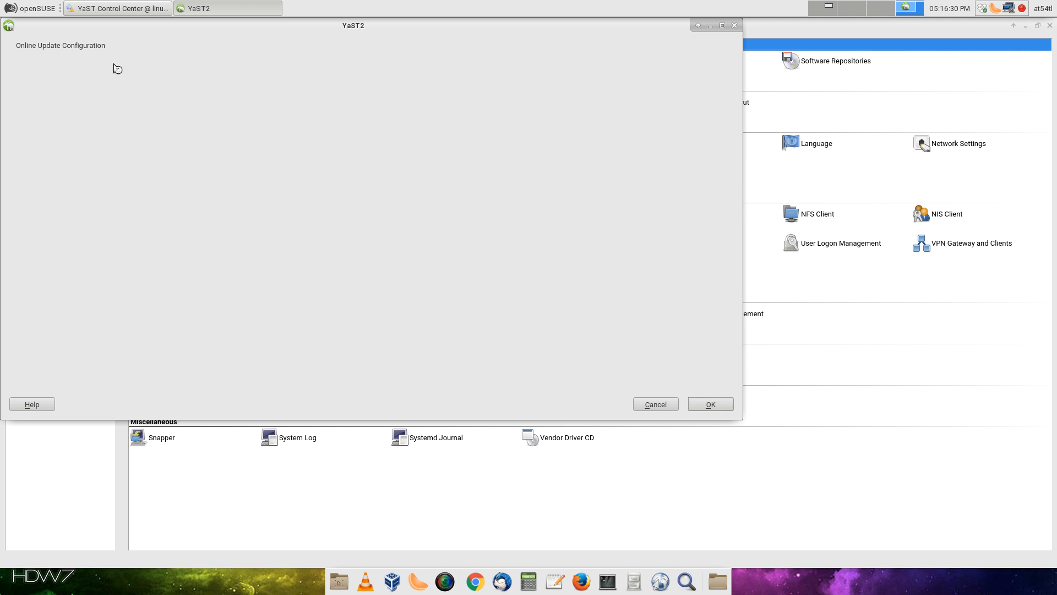
{"action": "left_click", "coordinate": [260, 75]}
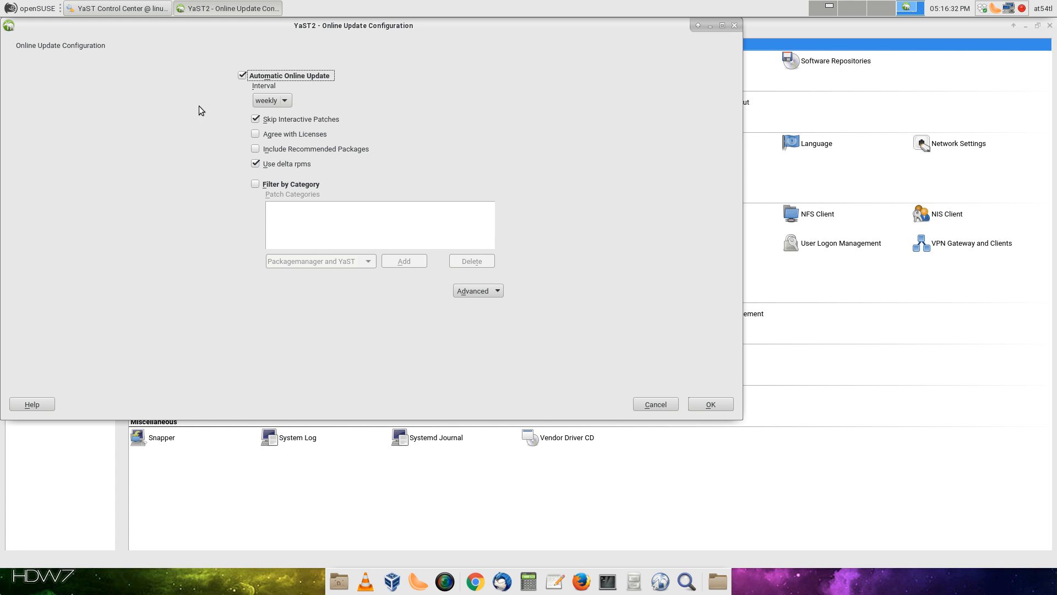
{"action": "left_click", "coordinate": [281, 102]}
{"action": "left_click", "coordinate": [277, 73]}
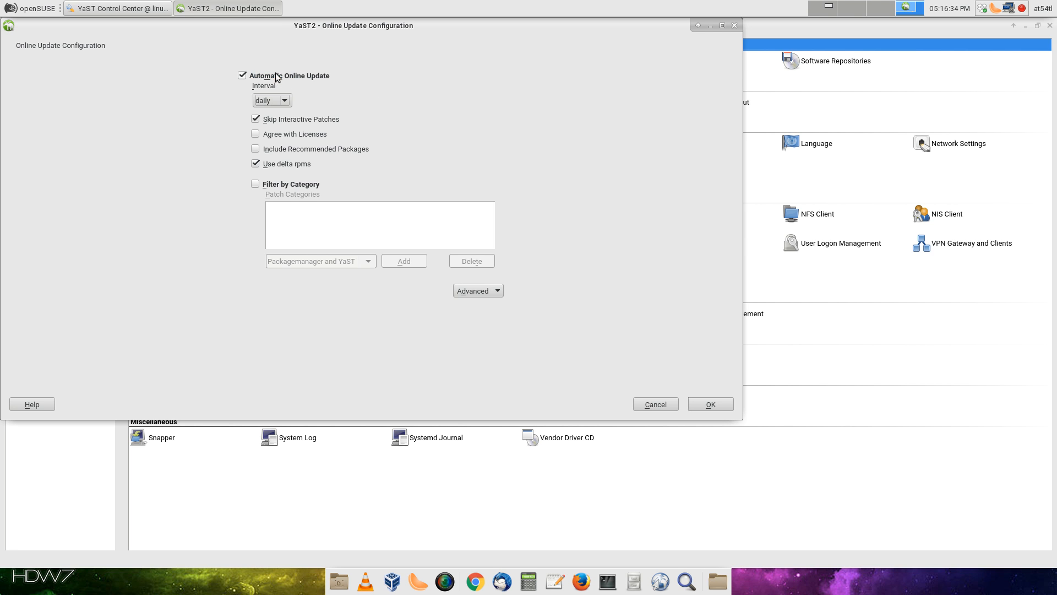
{"action": "left_click", "coordinate": [304, 136]}
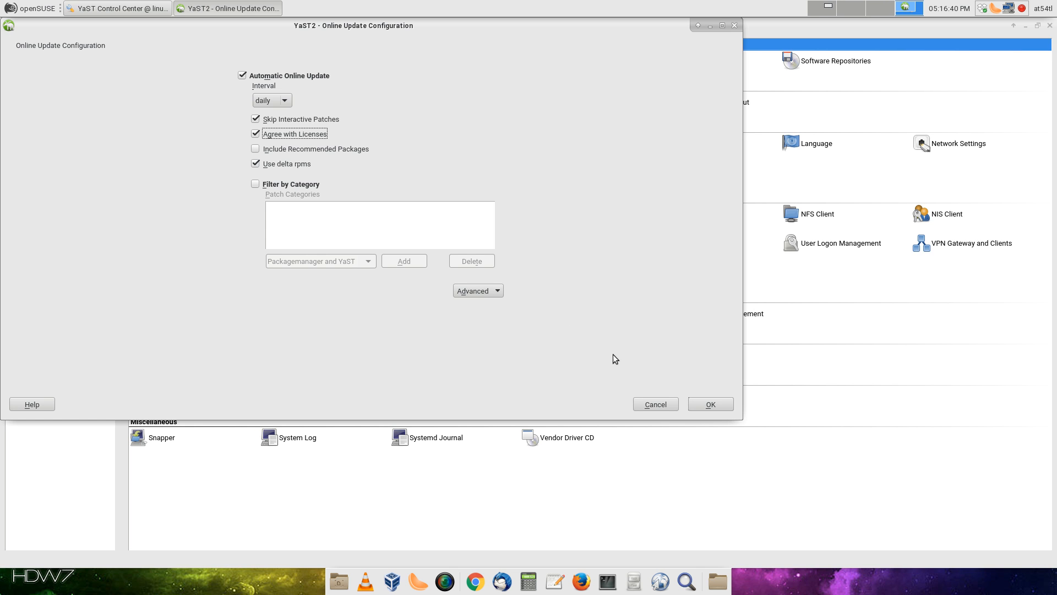
{"action": "left_click", "coordinate": [707, 408]}
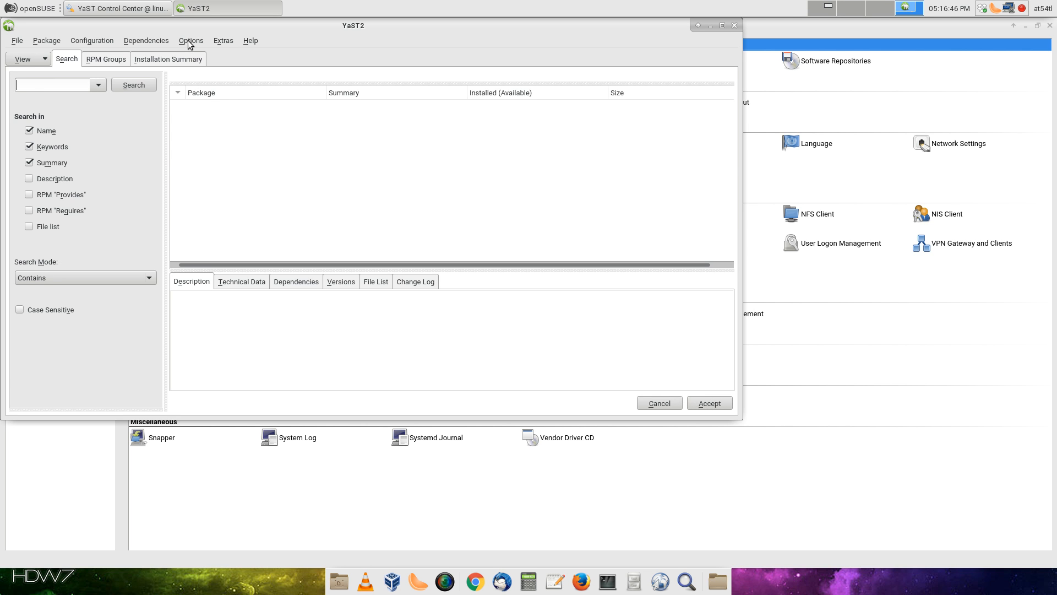
{"action": "left_click", "coordinate": [17, 41]}
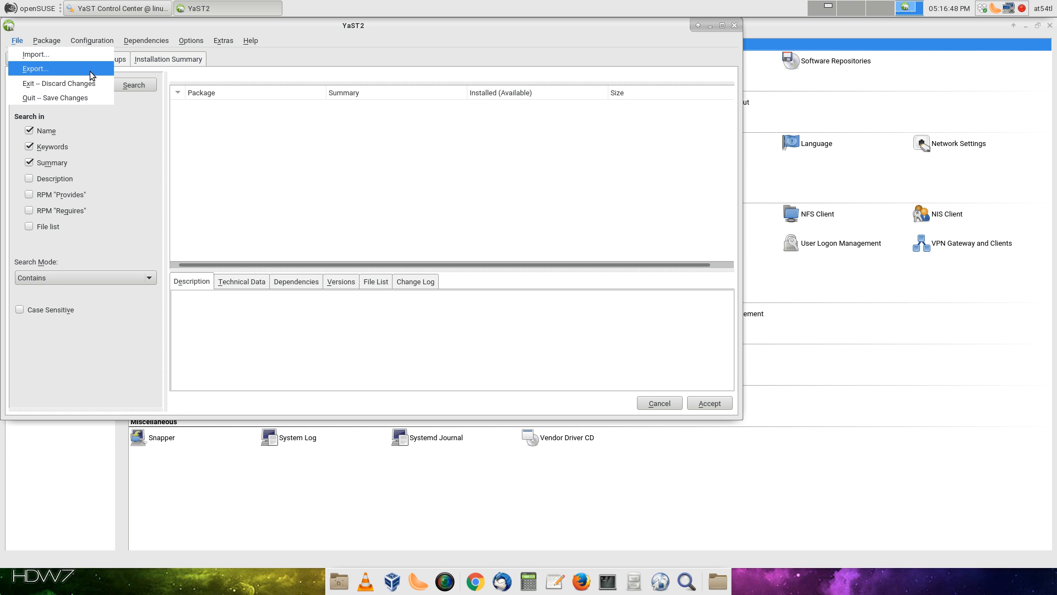
{"action": "left_click", "coordinate": [77, 42]}
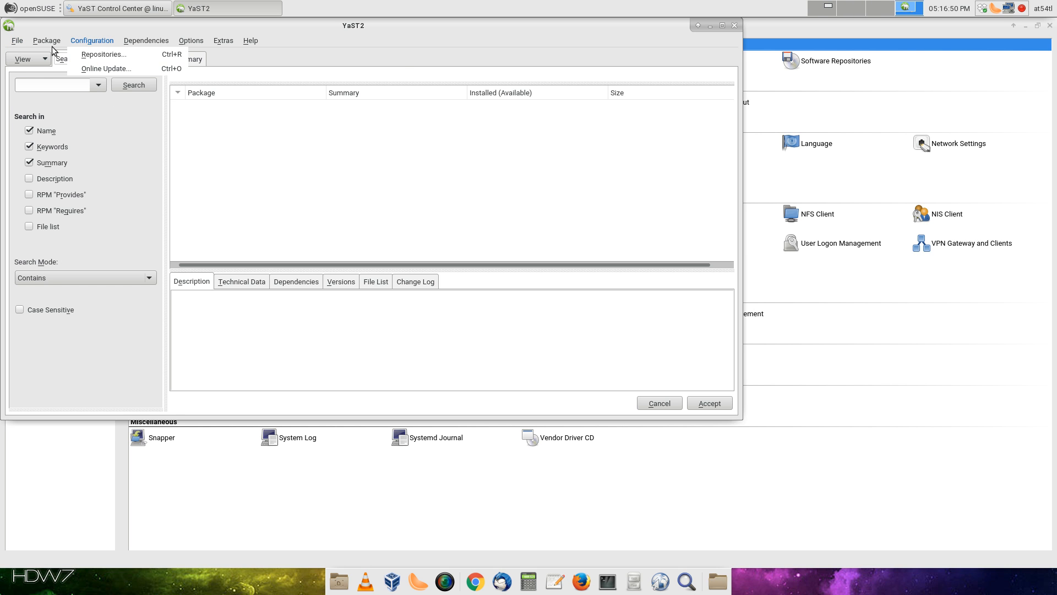
{"action": "mouse_move", "coordinate": [226, 41]}
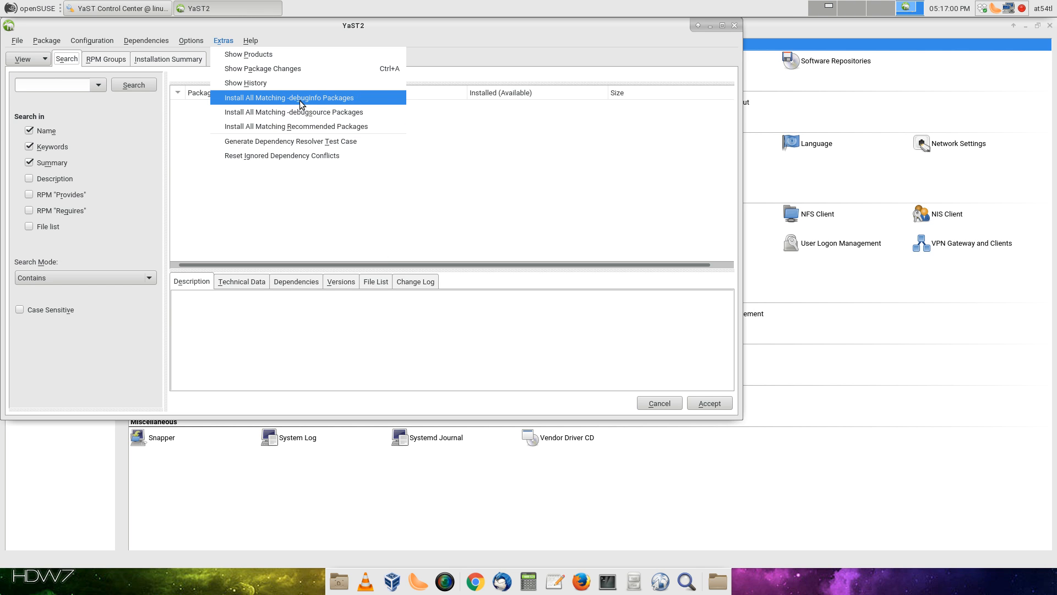
{"action": "left_click", "coordinate": [104, 62]}
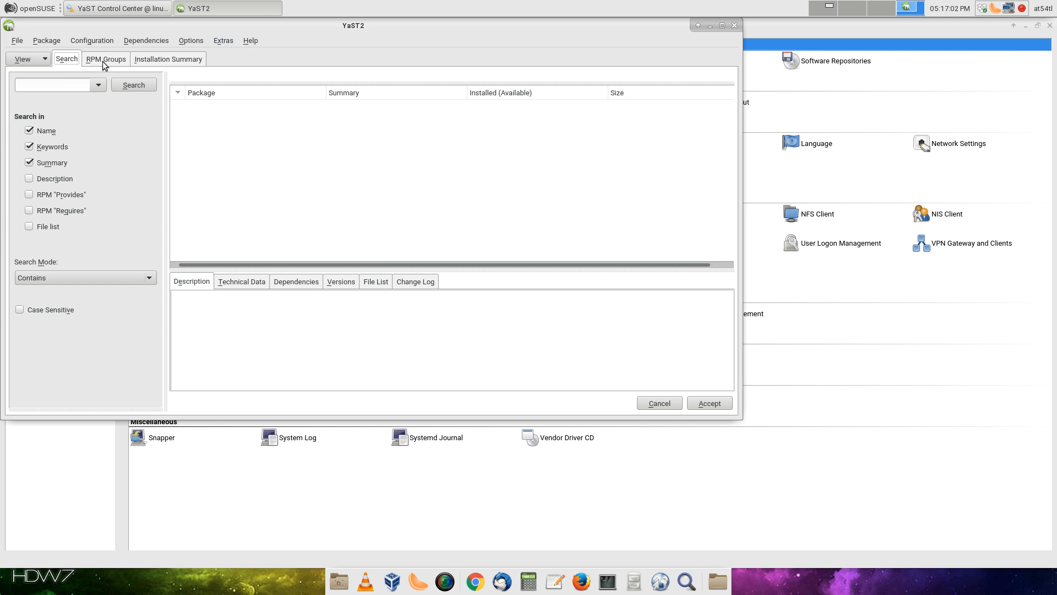
{"action": "left_click", "coordinate": [192, 41]}
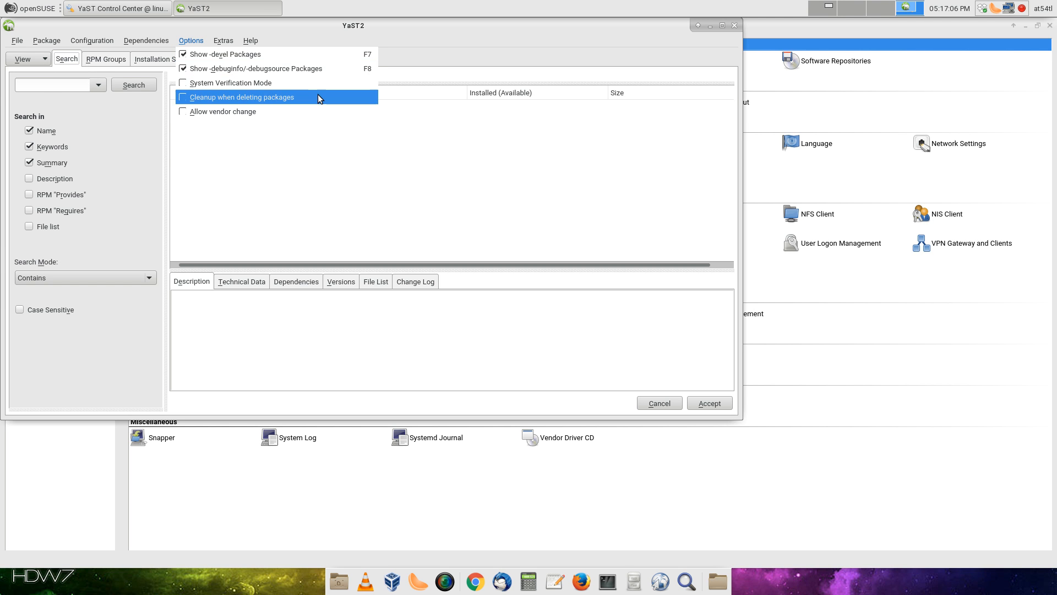
{"action": "mouse_move", "coordinate": [146, 35]}
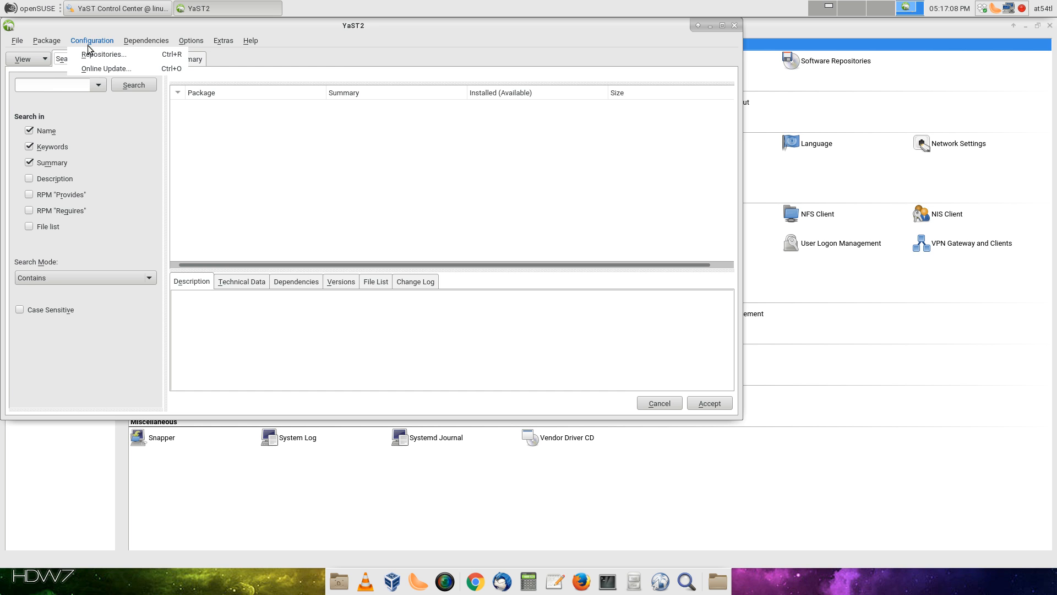
Review the configured repositories without changes, then close the Software Management window
{"action": "left_click", "coordinate": [88, 52]}
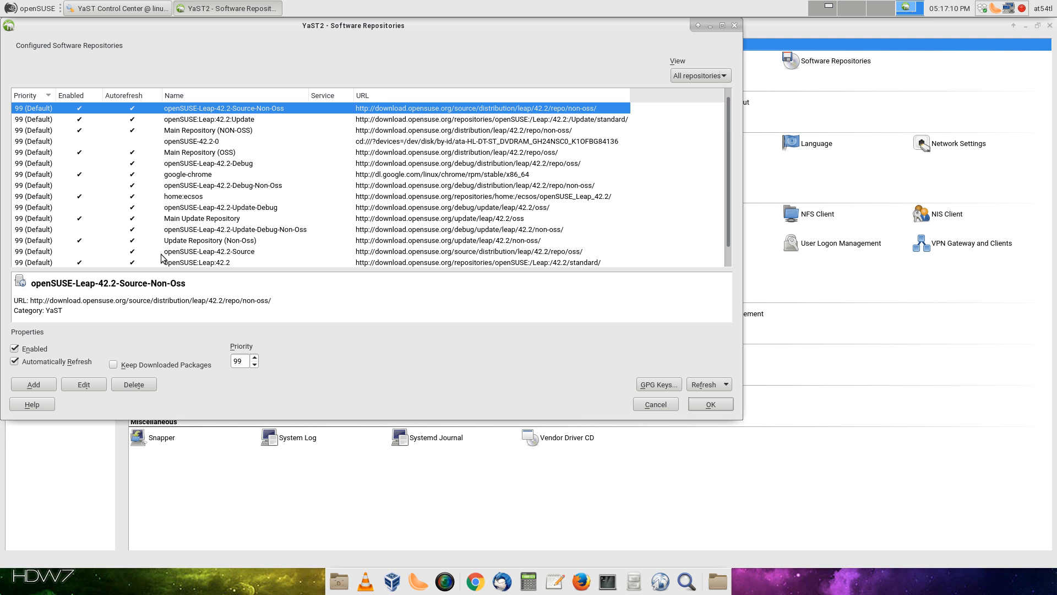
{"action": "scroll", "coordinate": [144, 215], "scroll_direction": "down", "scroll_amount": 1}
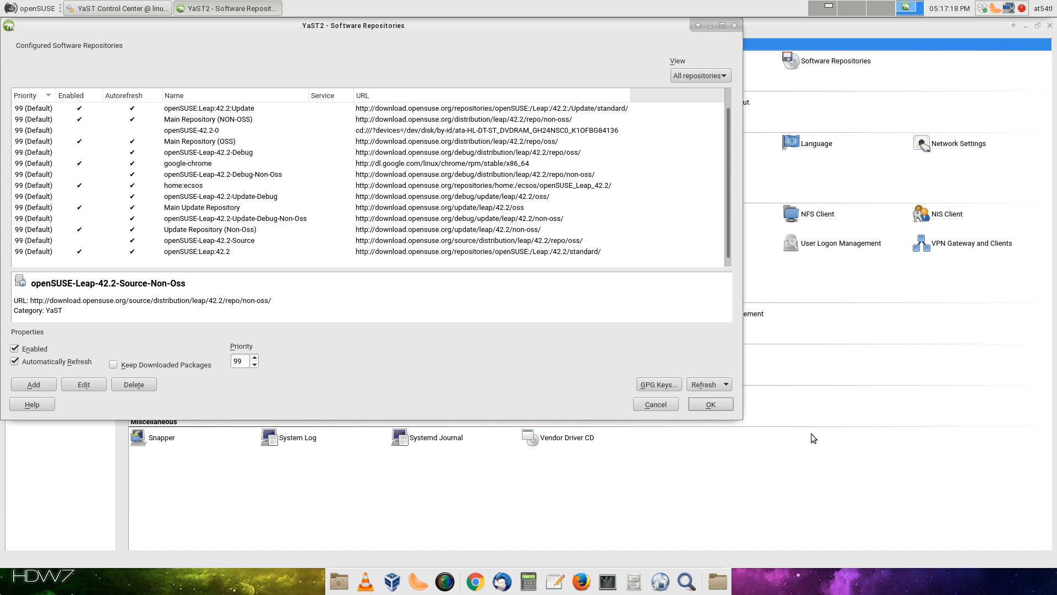
{"action": "left_click", "coordinate": [710, 404]}
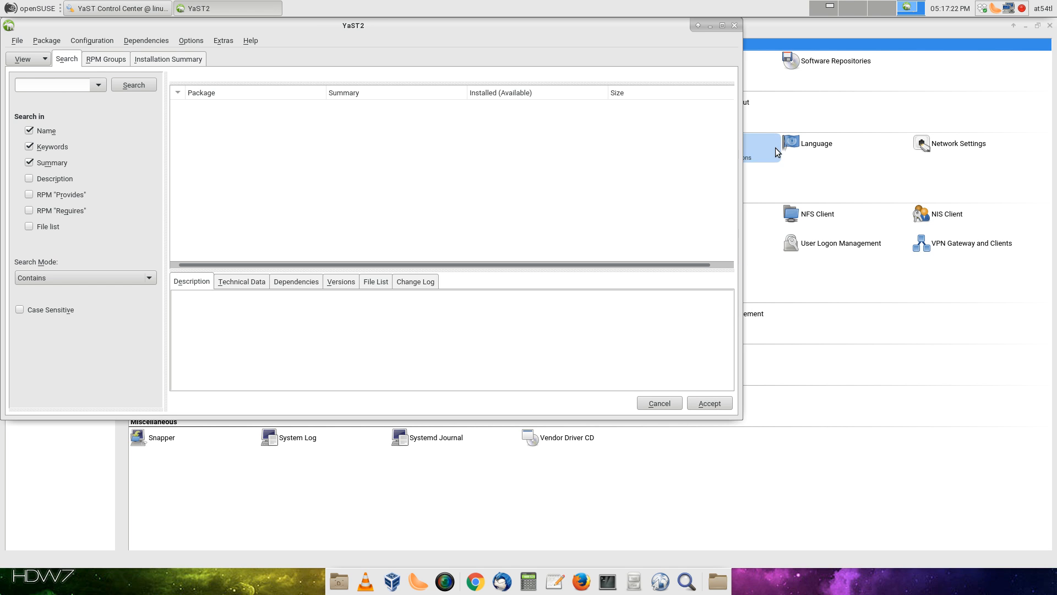
{"action": "left_click", "coordinate": [736, 26]}
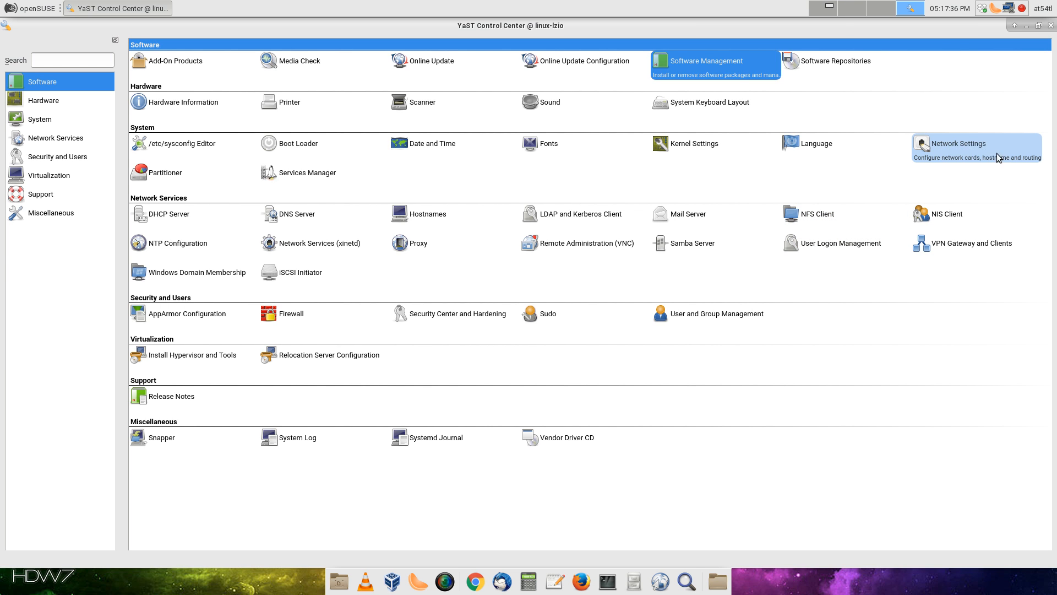
In Network Settings, edit bond0 for static IP 192.168.2.11, subnet /24, hostname lpshost
{"action": "left_click", "coordinate": [967, 154]}
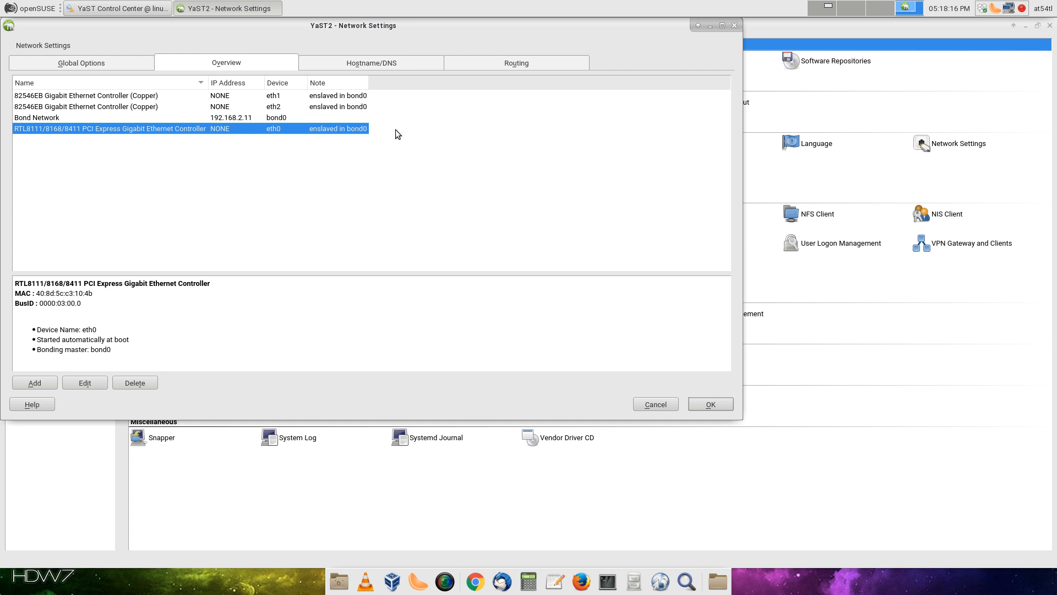
{"action": "left_click", "coordinate": [239, 117]}
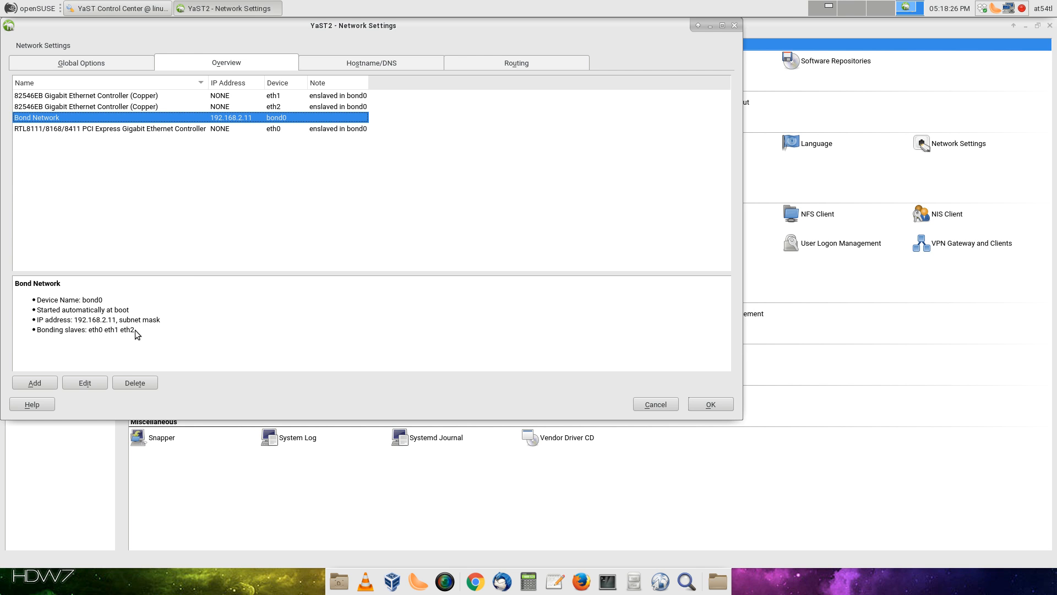
{"action": "left_click", "coordinate": [90, 388]}
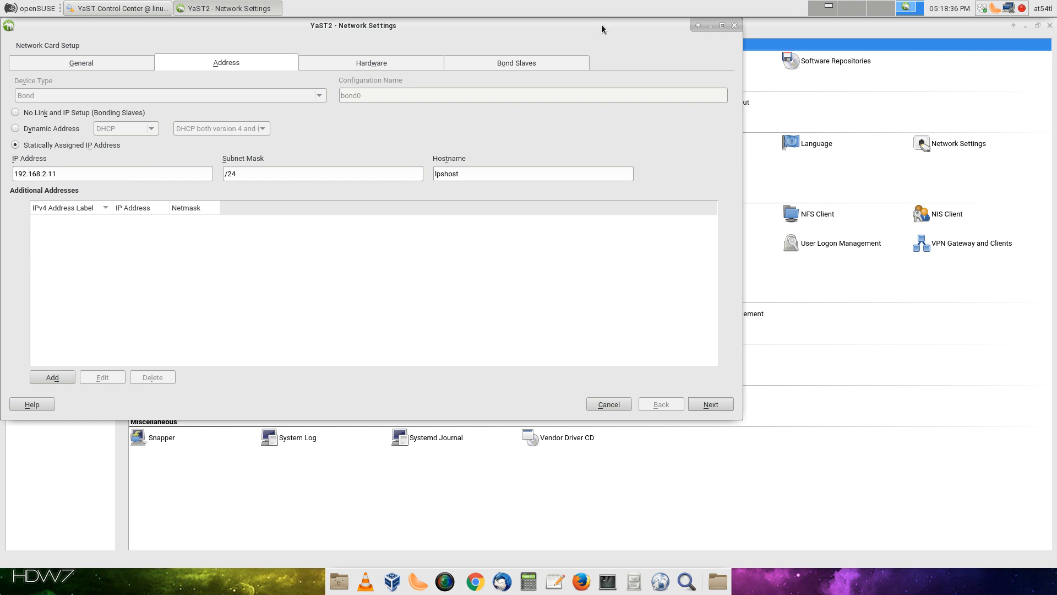
Set bond0's driver options to mode=broadcast miimon=100, review the Address and General tabs, and finish
{"action": "left_click", "coordinate": [547, 59]}
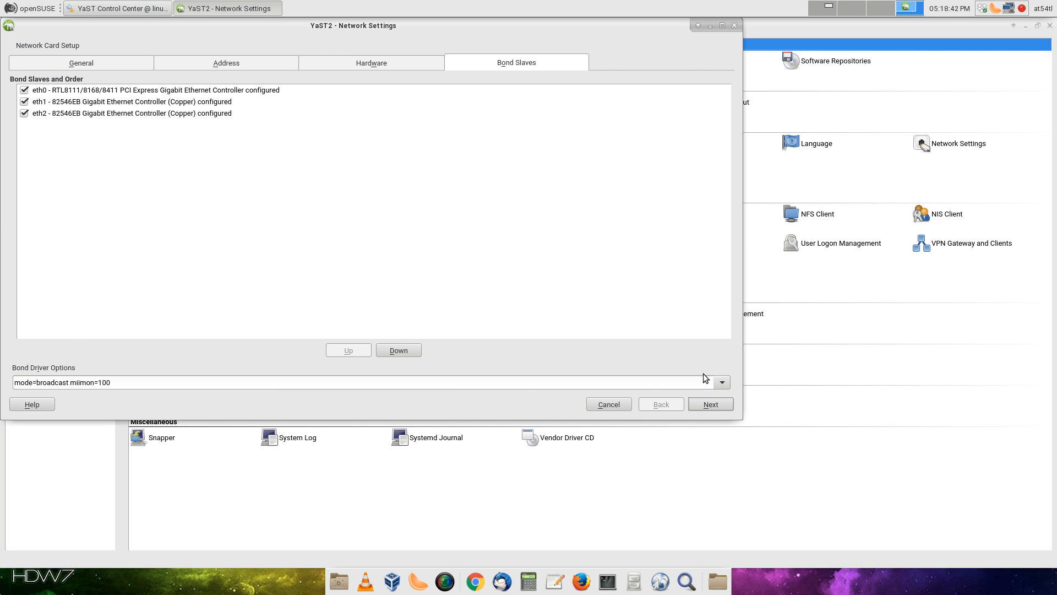
{"action": "left_click", "coordinate": [719, 385]}
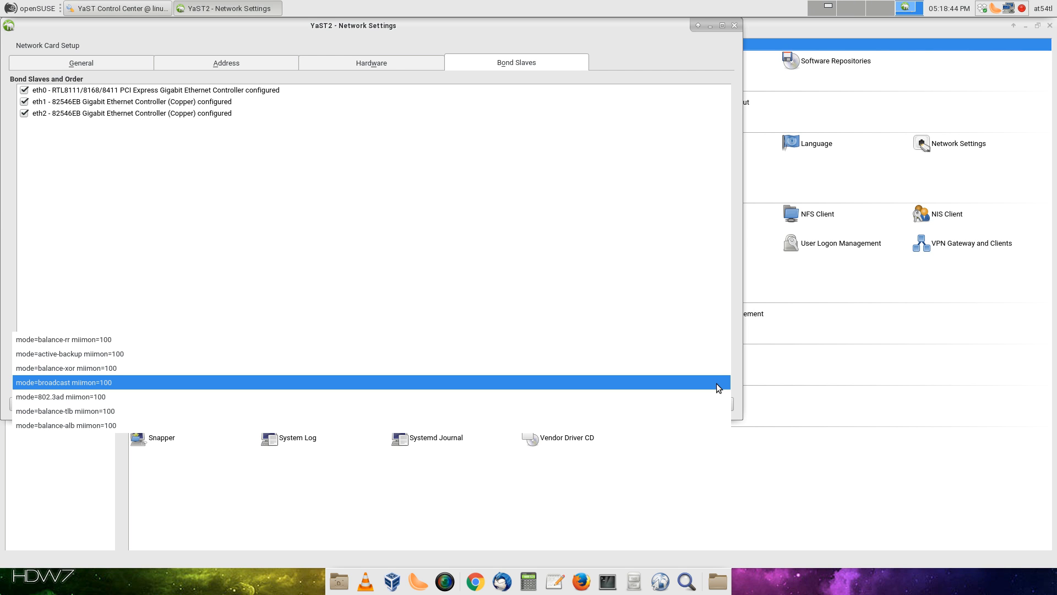
{"action": "left_click", "coordinate": [716, 383]}
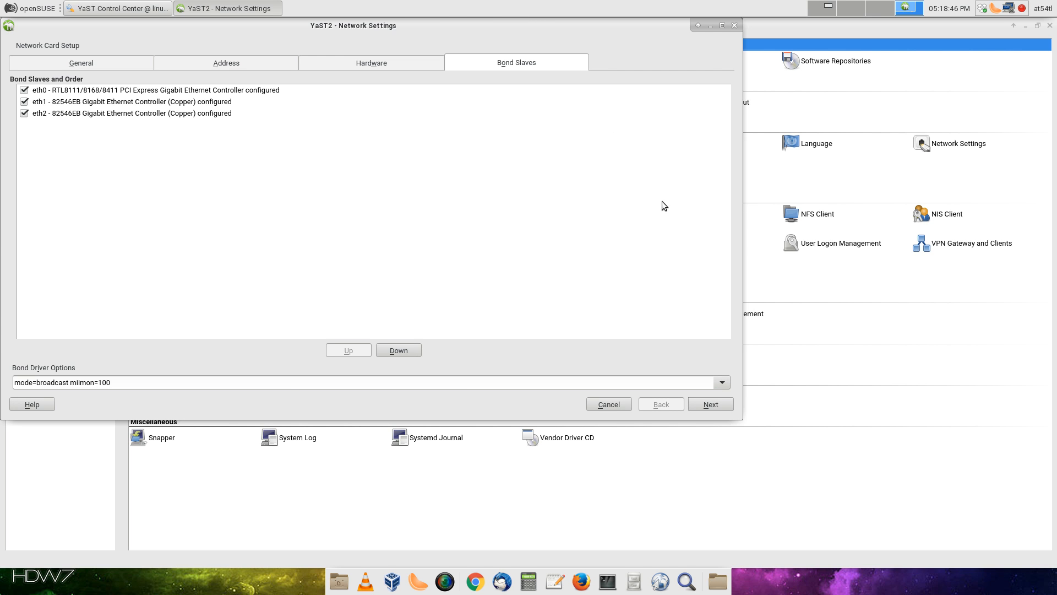
{"action": "left_click", "coordinate": [295, 57]}
{"action": "left_click", "coordinate": [98, 62]}
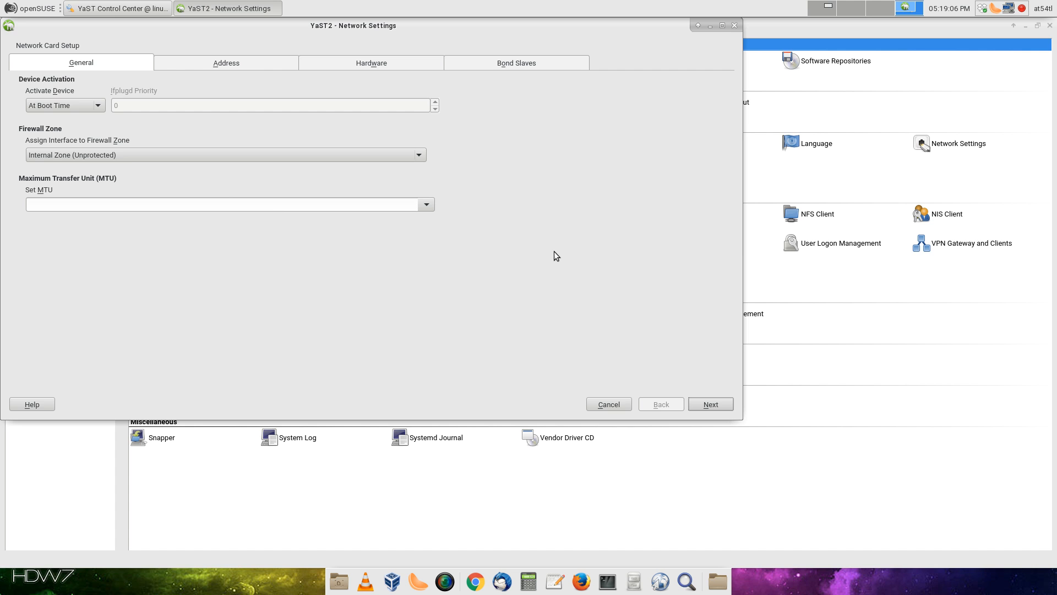
{"action": "left_click", "coordinate": [737, 25]}
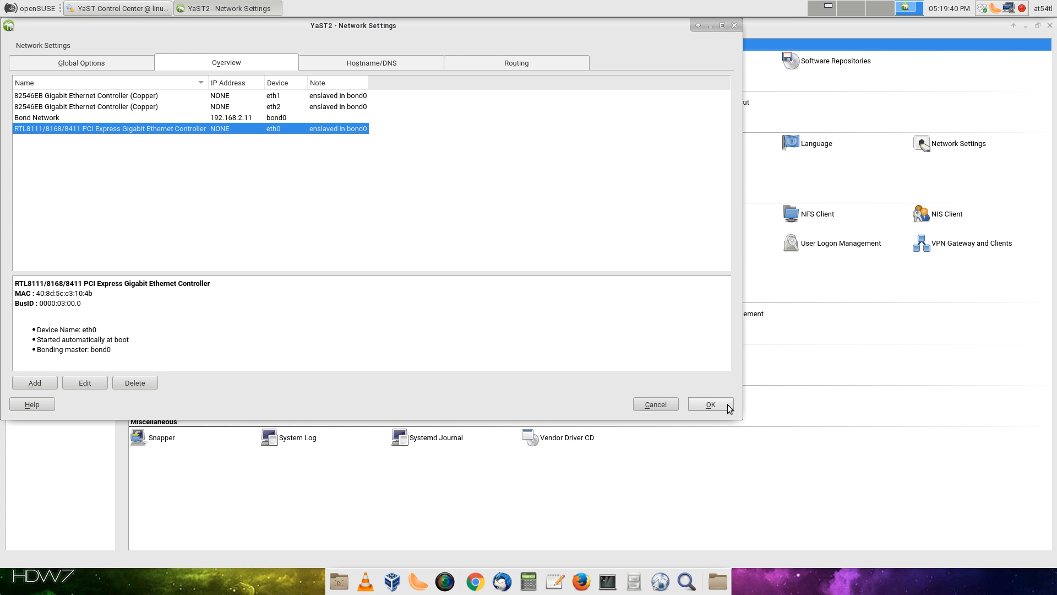
Close Network Settings and launch the DNS Server module from Network Services
{"action": "left_click", "coordinate": [734, 26]}
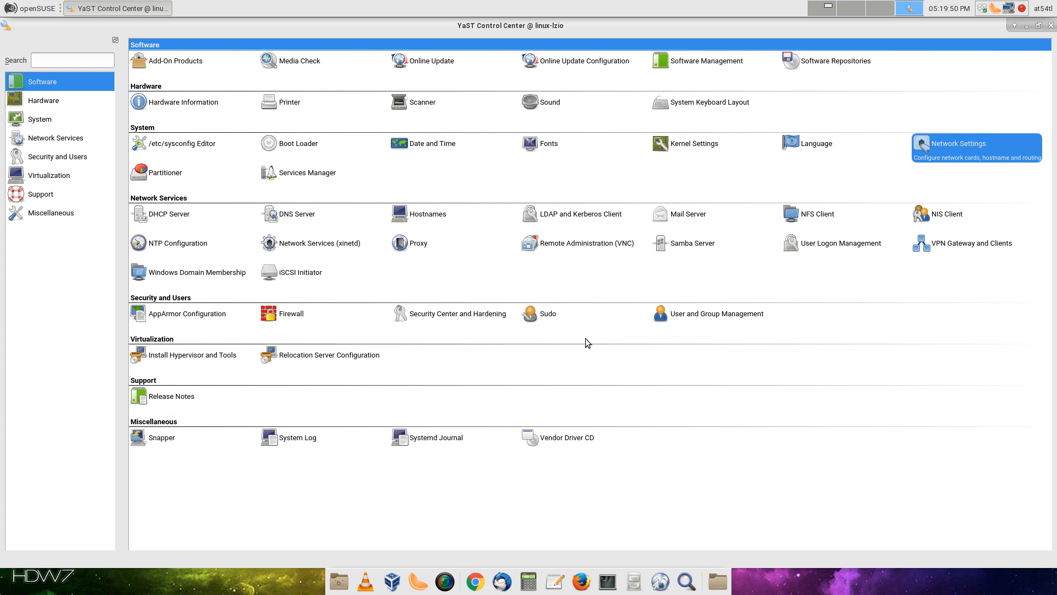
{"action": "left_click", "coordinate": [281, 225]}
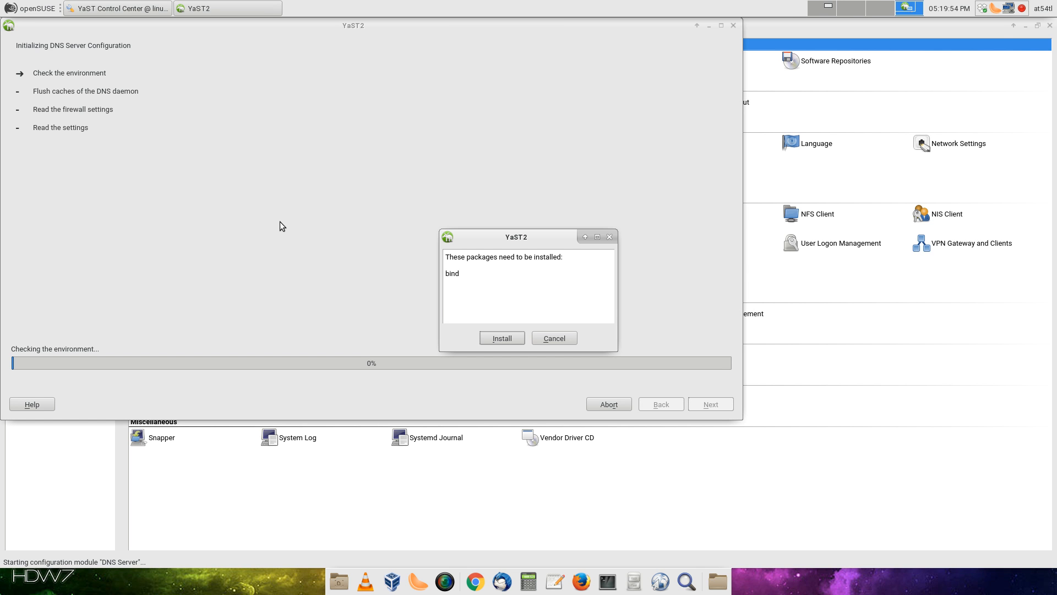
Install the bind package and set the local DNS forwarder to This name server (bind)
{"action": "left_click", "coordinate": [502, 338]}
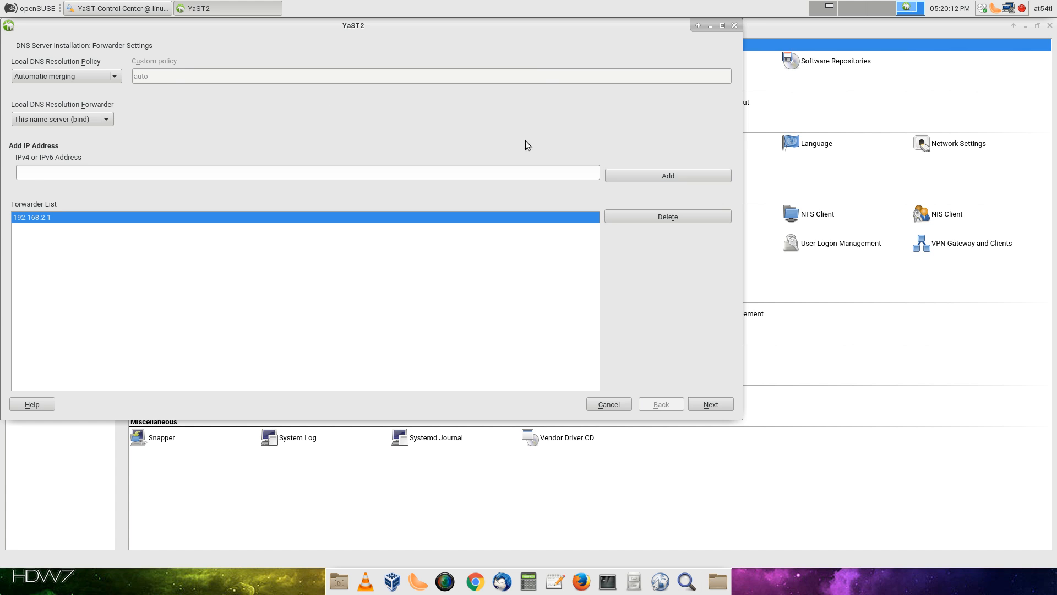
{"action": "left_click", "coordinate": [72, 120]}
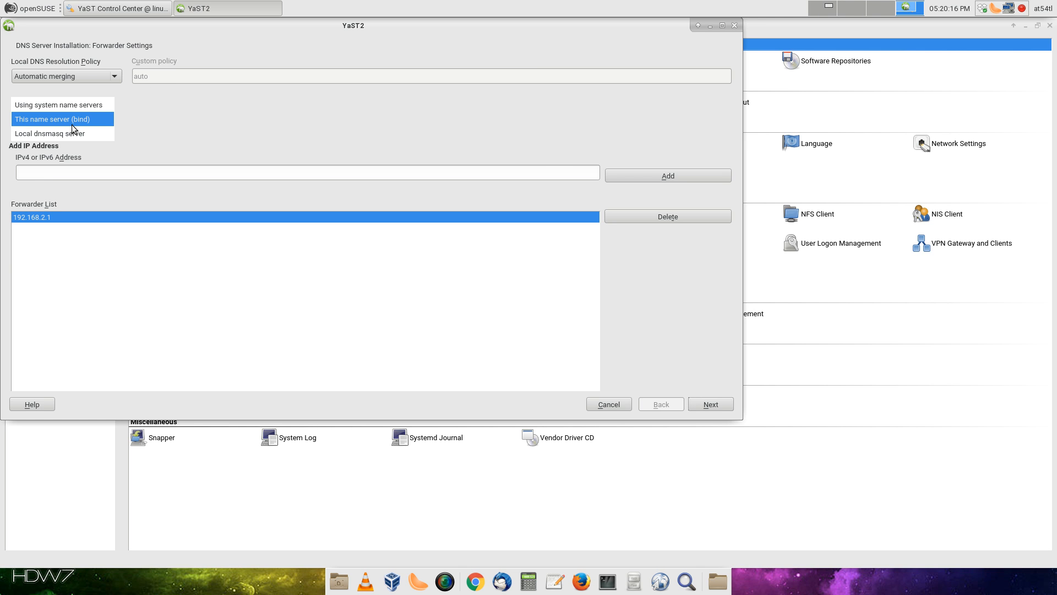
{"action": "left_click", "coordinate": [71, 124]}
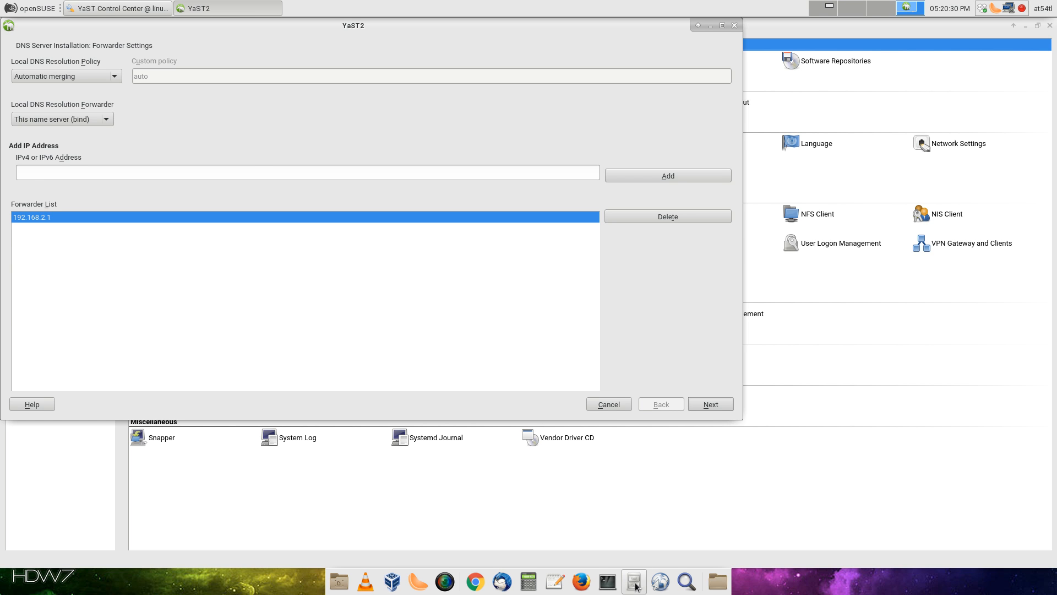
In a root Terminal, run ifconfig to confirm bond0 at 192.168.2.11, then select the forwarder address field
{"action": "left_click", "coordinate": [602, 582]}
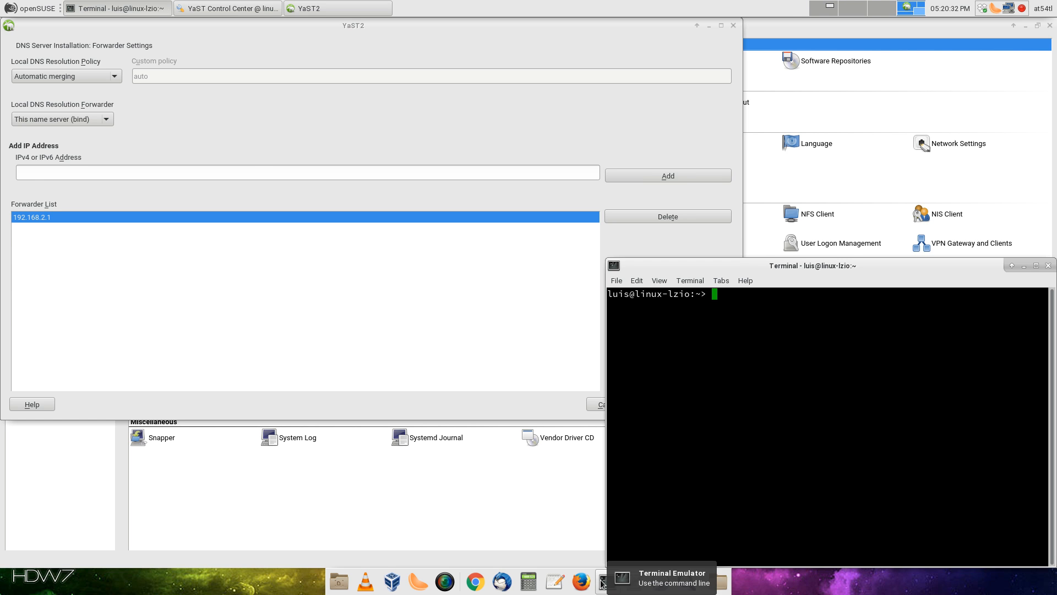
{"action": "type", "text": "su"}
{"action": "key", "text": "Return"}
{"action": "key", "text": "Return"}
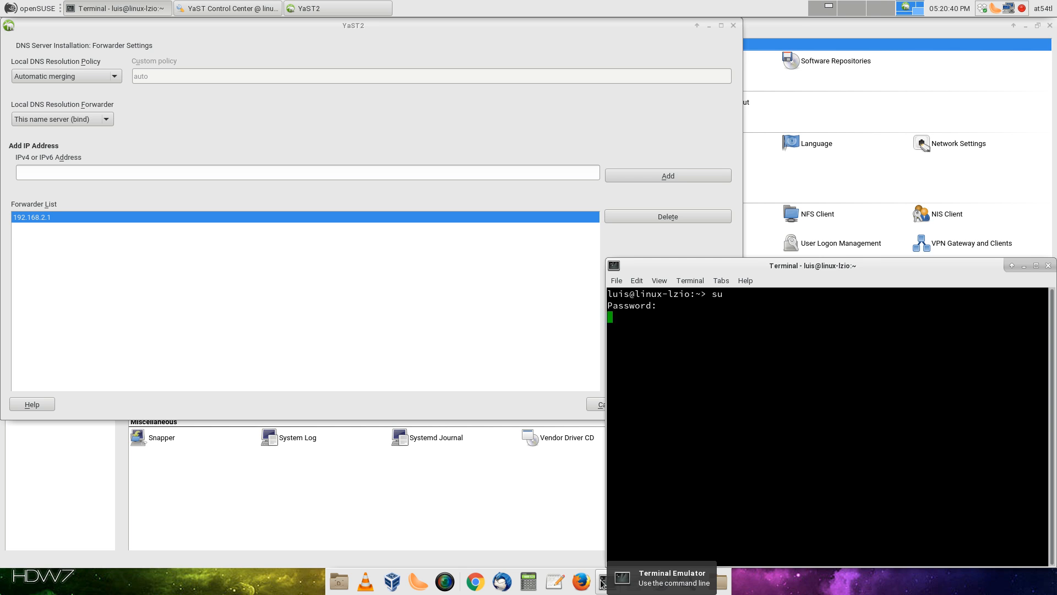
{"action": "type", "text": "if"}
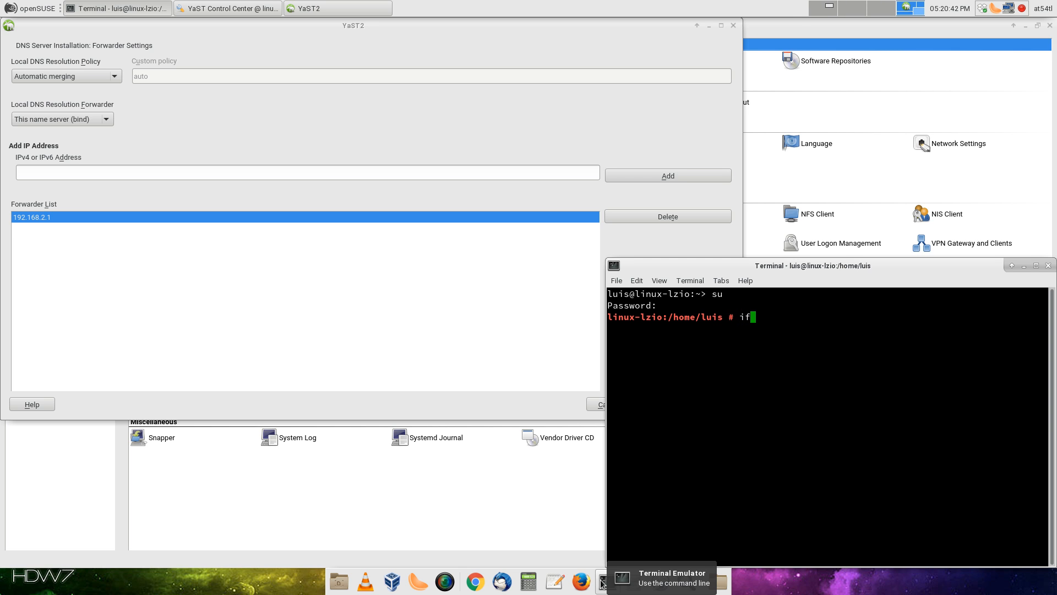
{"action": "type", "text": "config"}
{"action": "key", "text": "Return"}
{"action": "scroll", "coordinate": [752, 361], "scroll_direction": "up", "scroll_amount": 6}
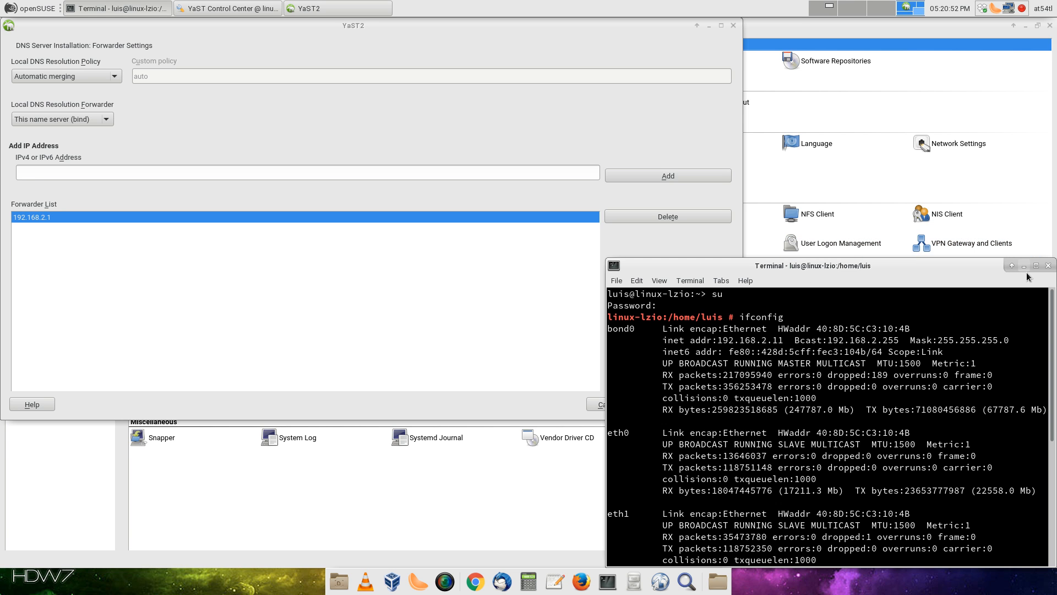
{"action": "left_click", "coordinate": [255, 174]}
Add 192.168.2.11 as a DNS forwarder, accepting the warning that substitutes 127.0.0.1
{"action": "type", "text": "192.168"}
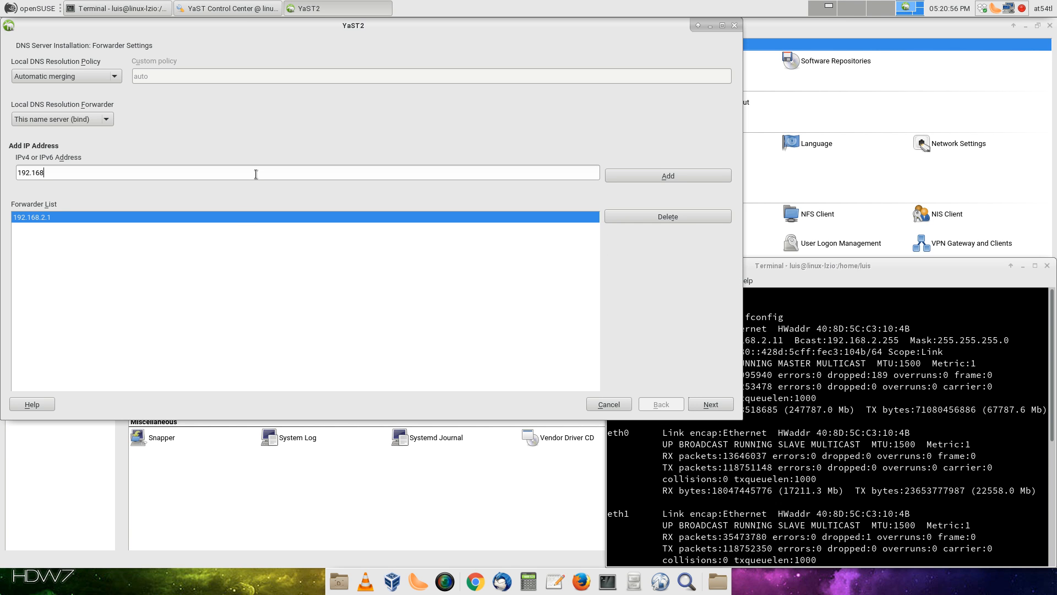
{"action": "type", "text": ".2.11"}
{"action": "left_click", "coordinate": [710, 177]}
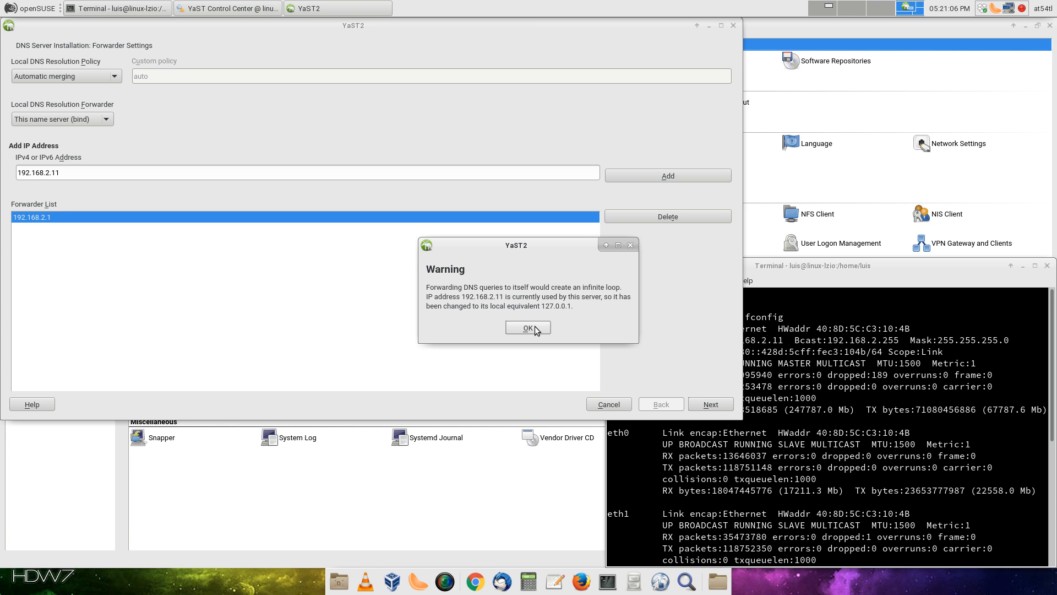
{"action": "left_click", "coordinate": [529, 328]}
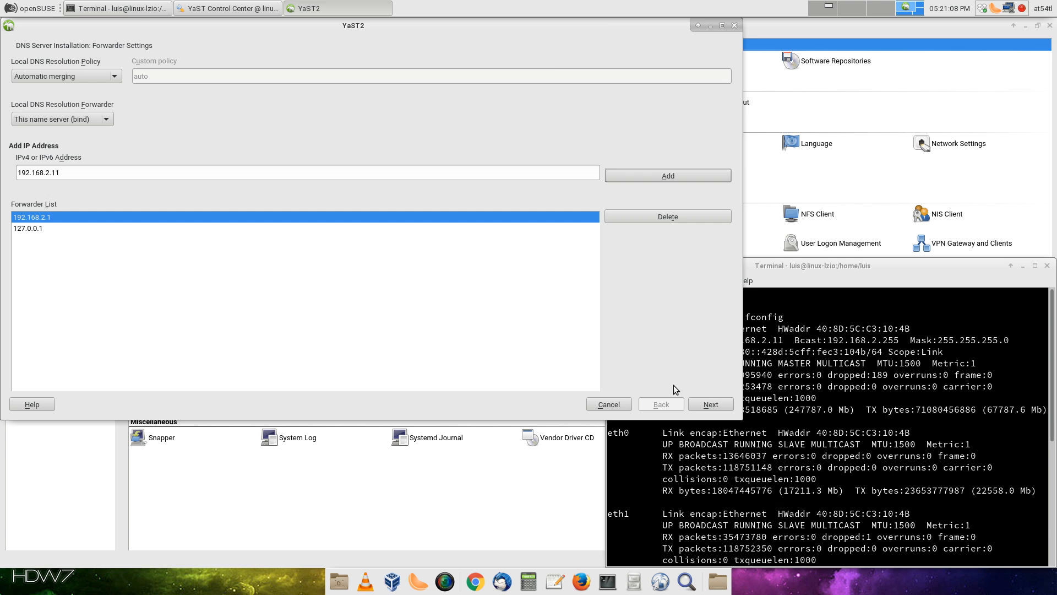
{"action": "left_click", "coordinate": [700, 404]}
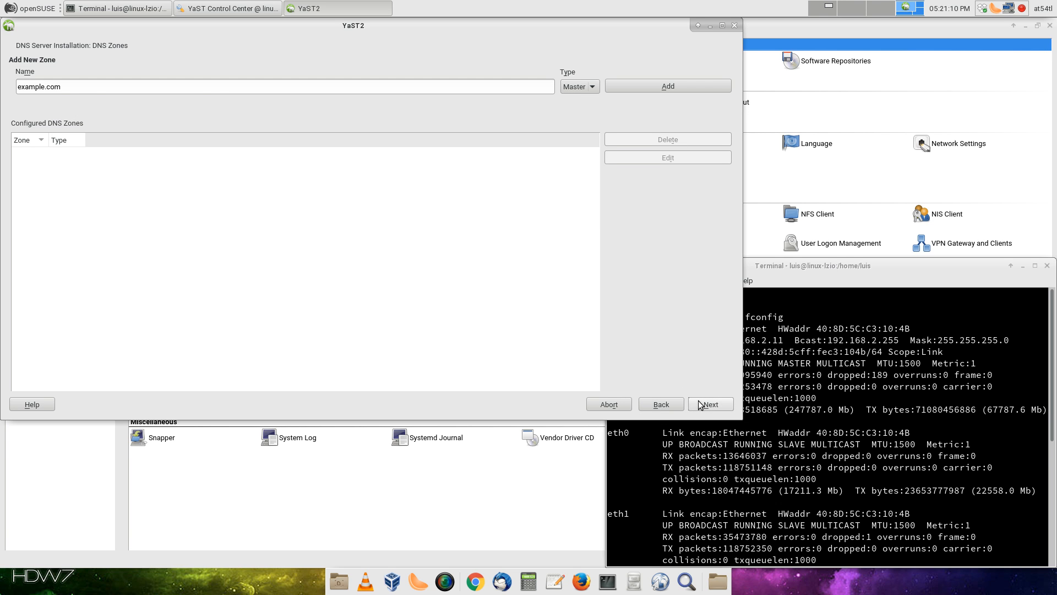
Replace the example.com zone name with lpsys.net and add it as a master zone
{"action": "triple_click", "coordinate": [210, 89]}
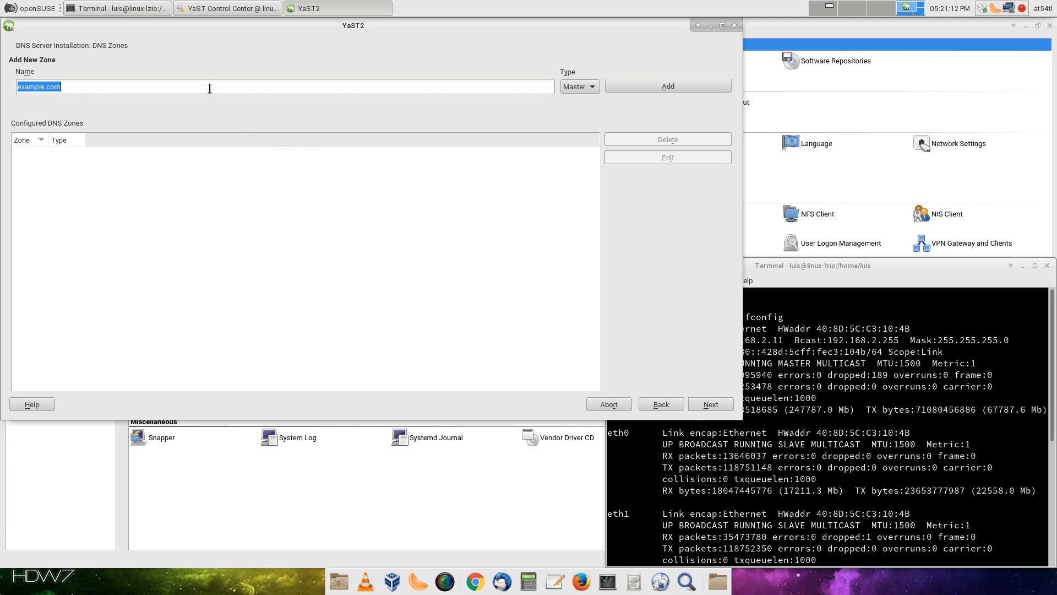
{"action": "type", "text": "pl"}
{"action": "key", "text": "BackSpace"}
{"action": "key", "text": "BackSpace"}
{"action": "type", "text": "lpsys.net"}
{"action": "left_click", "coordinate": [635, 88]}
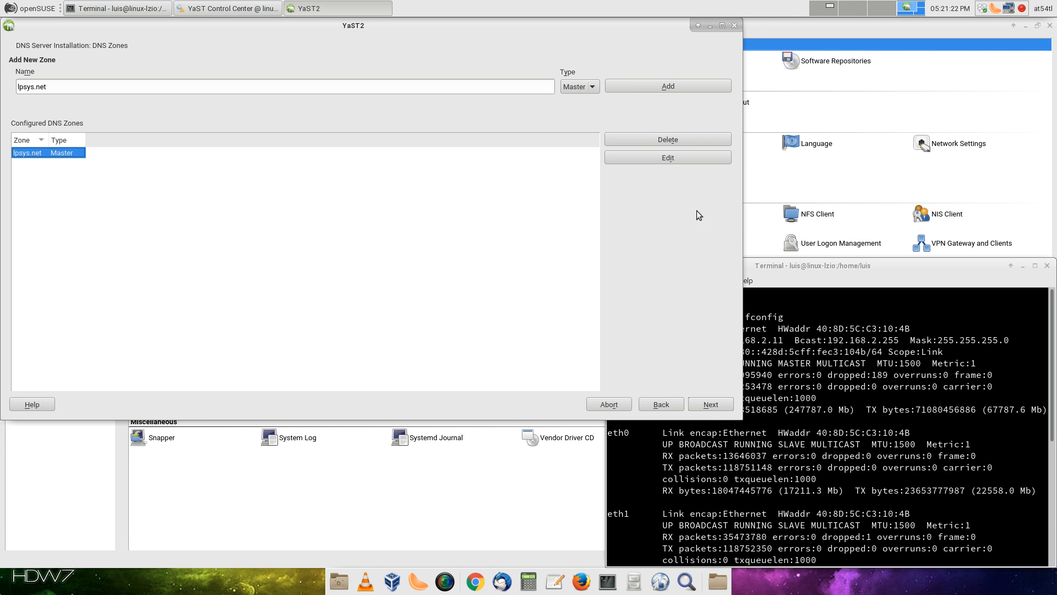
{"action": "left_click", "coordinate": [587, 87]}
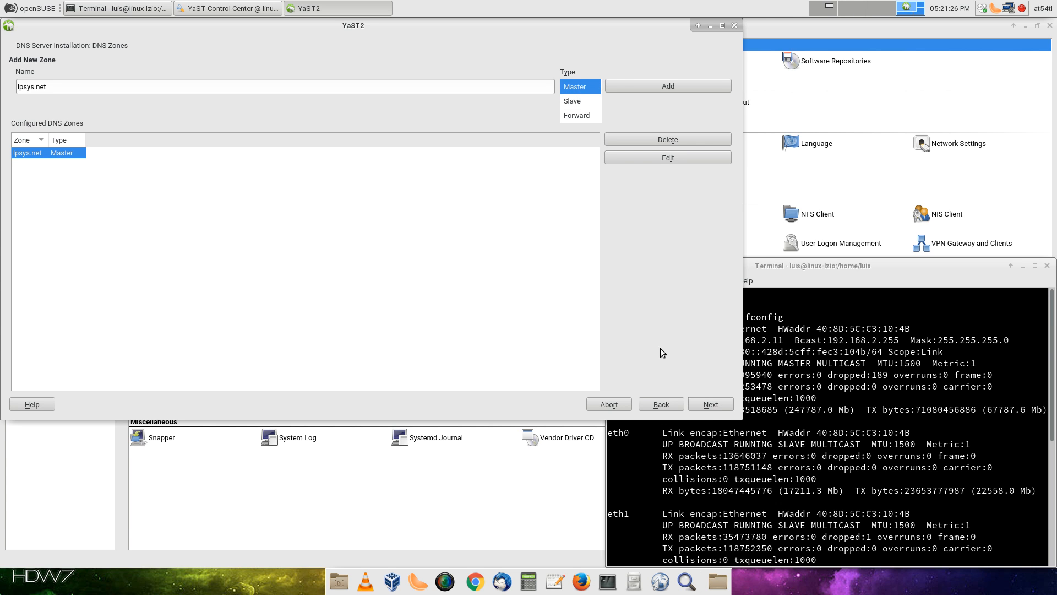
{"action": "left_click", "coordinate": [707, 399]}
{"action": "left_click", "coordinate": [714, 405]}
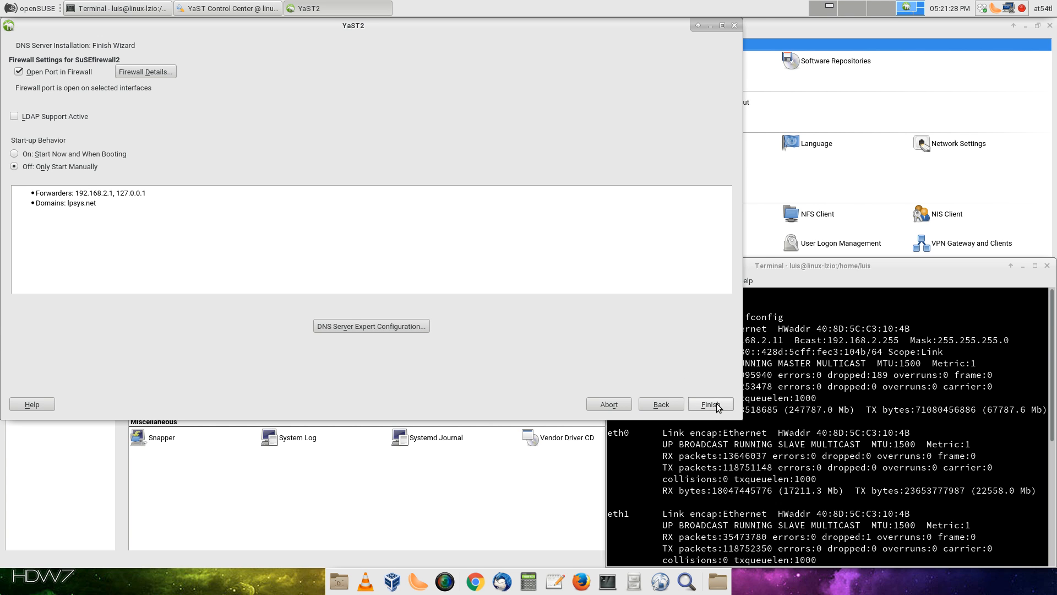
Set the DNS server to start now and at boot, review Forwarders, Logging and TSIG Keys, and save
{"action": "left_click", "coordinate": [72, 154]}
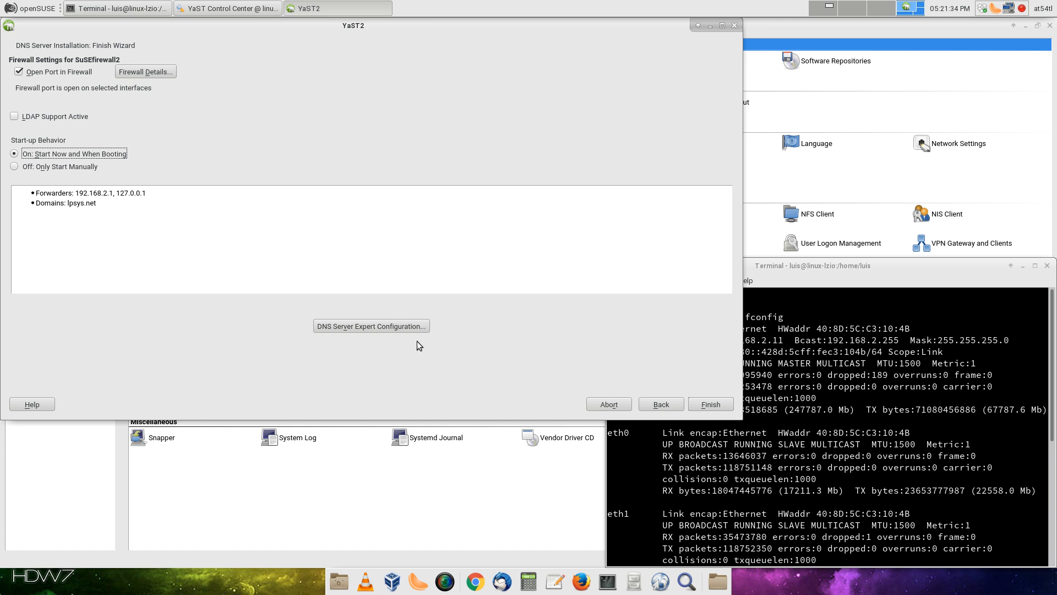
{"action": "left_click", "coordinate": [406, 326]}
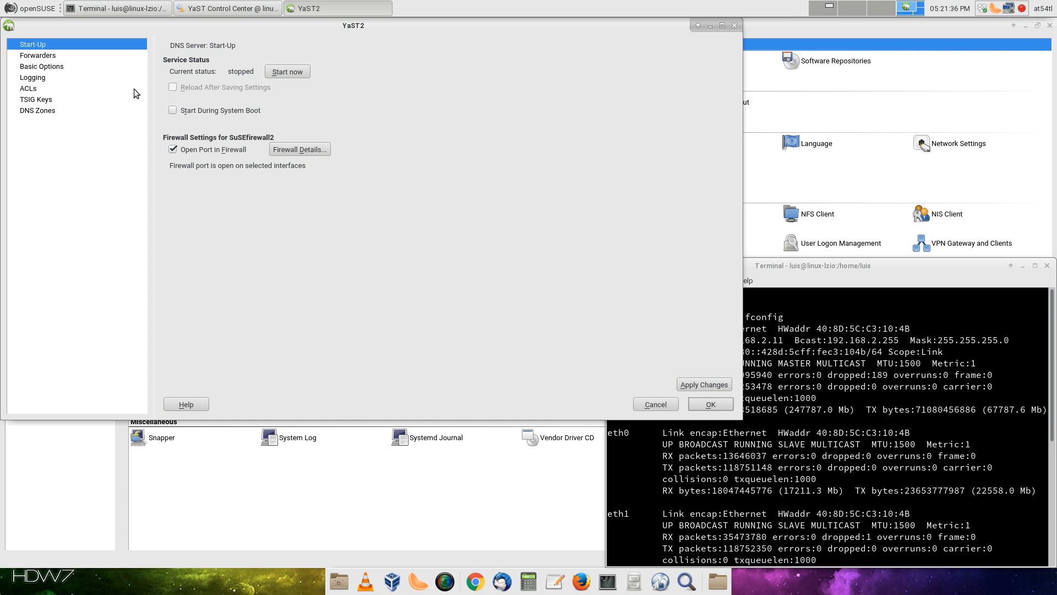
{"action": "left_click", "coordinate": [43, 55]}
{"action": "left_click", "coordinate": [26, 79]}
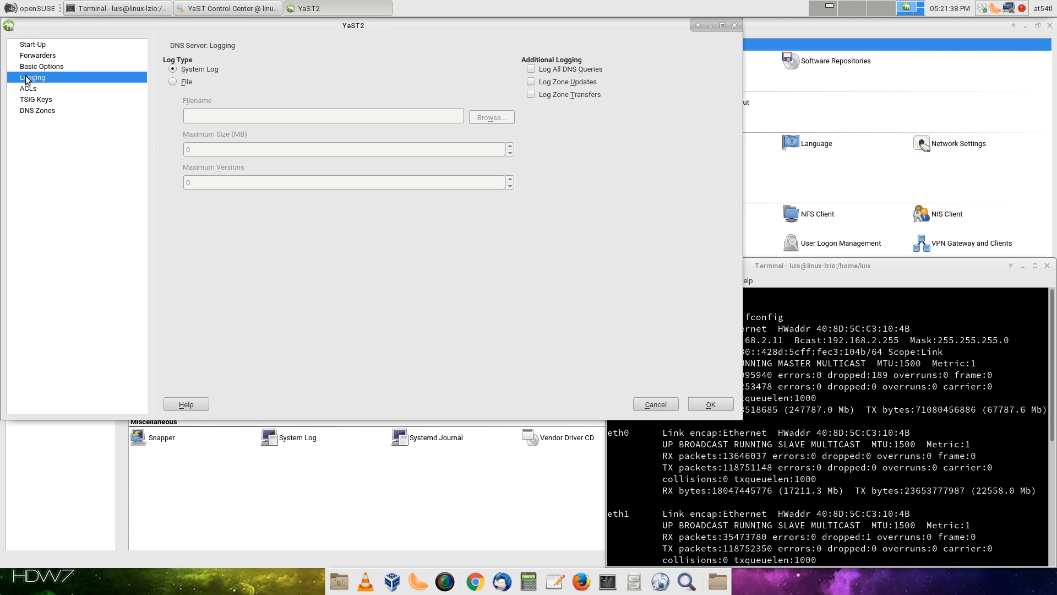
{"action": "left_click", "coordinate": [30, 101]}
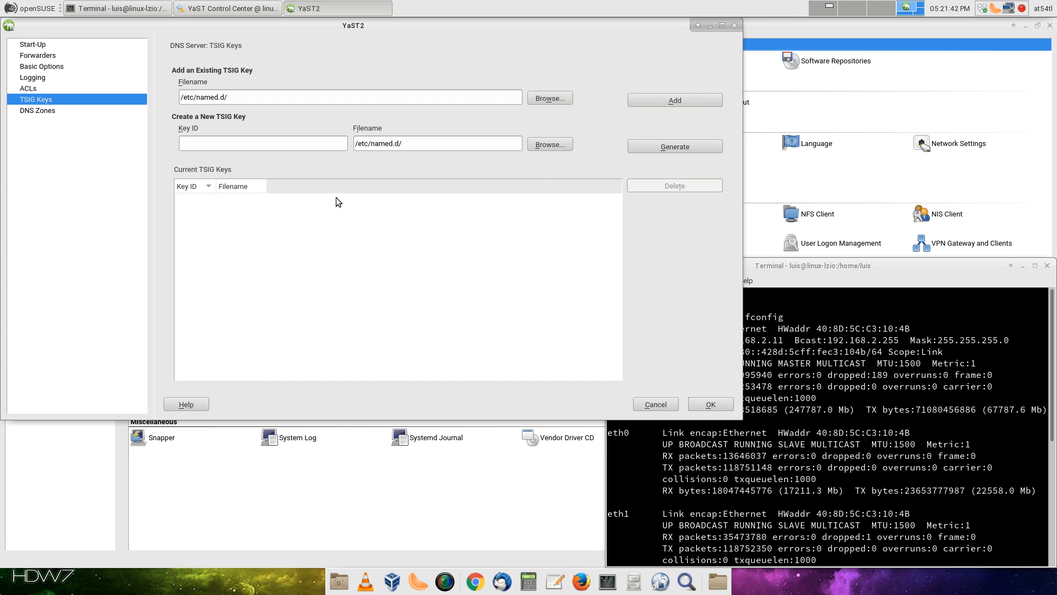
{"action": "left_click", "coordinate": [715, 405]}
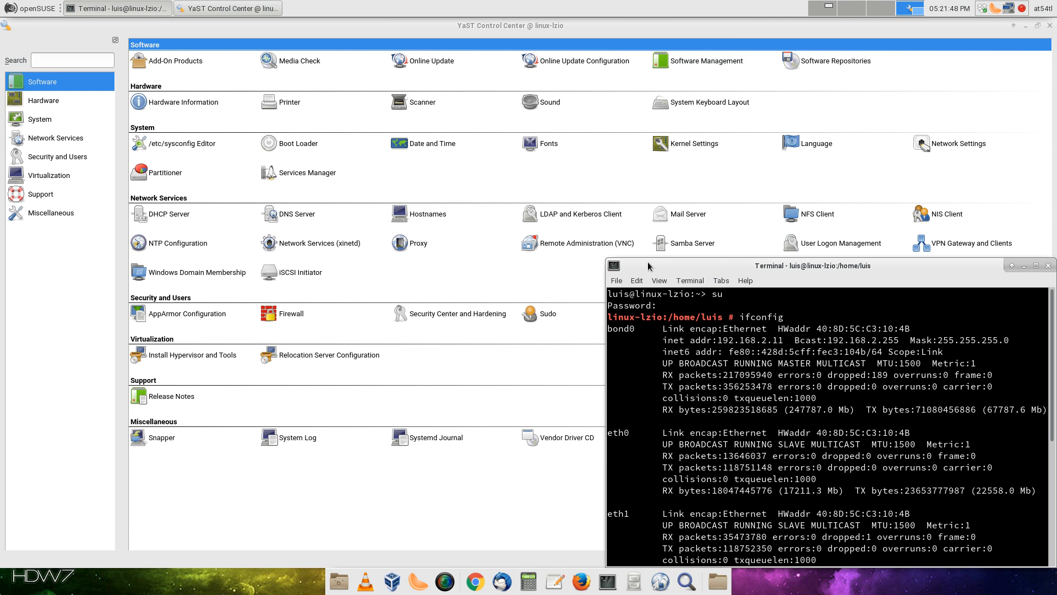
Bring the control center forward and launch the DHCP Server module under Network Services
{"action": "left_click", "coordinate": [413, 361]}
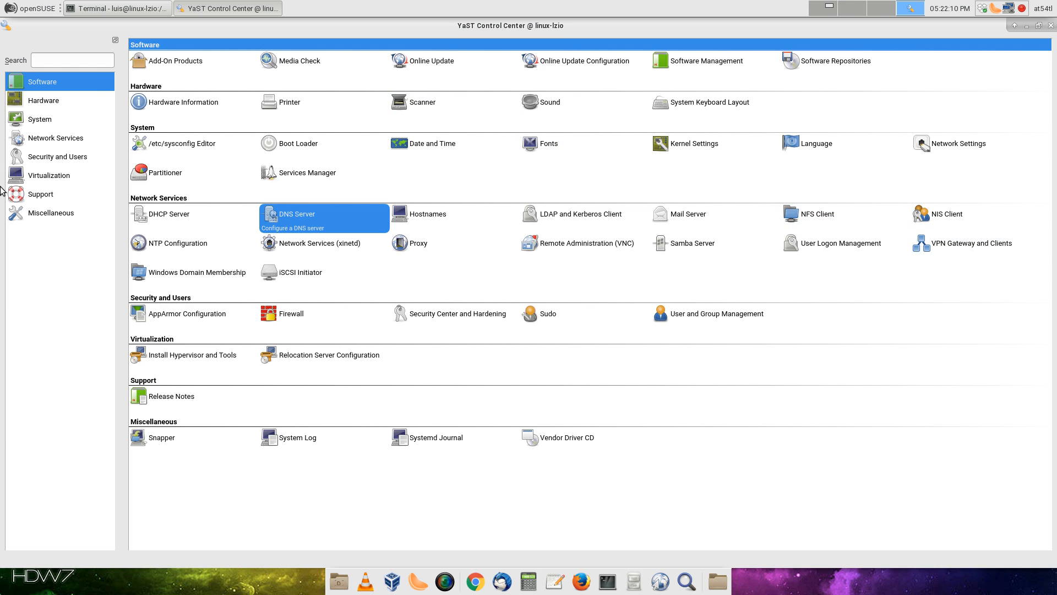
{"action": "left_click", "coordinate": [188, 226]}
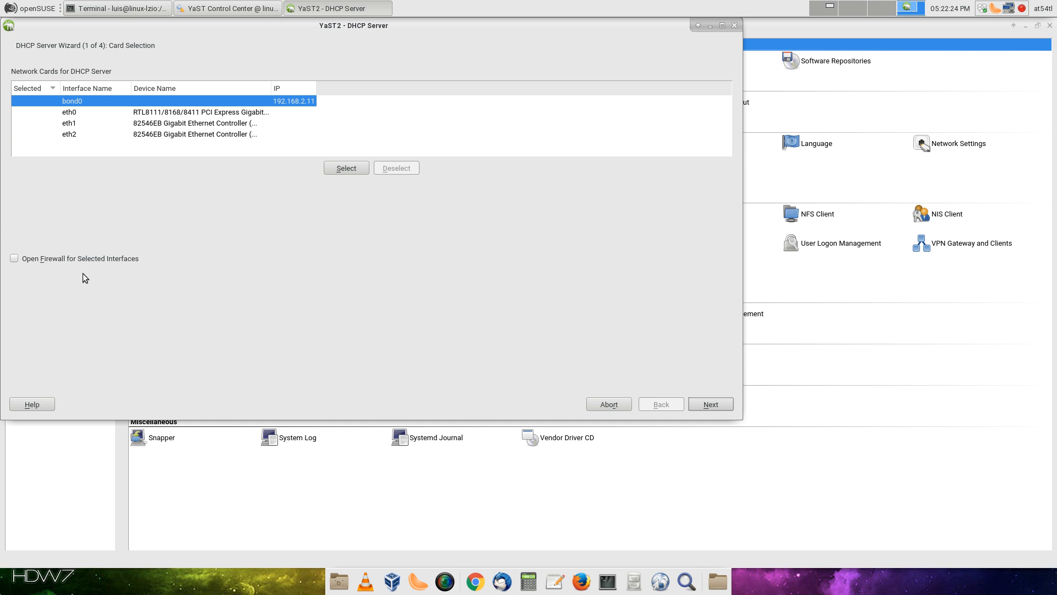
Open the firewall for the interface and choose bond0 as the DHCP server's network card
{"action": "left_click", "coordinate": [24, 259]}
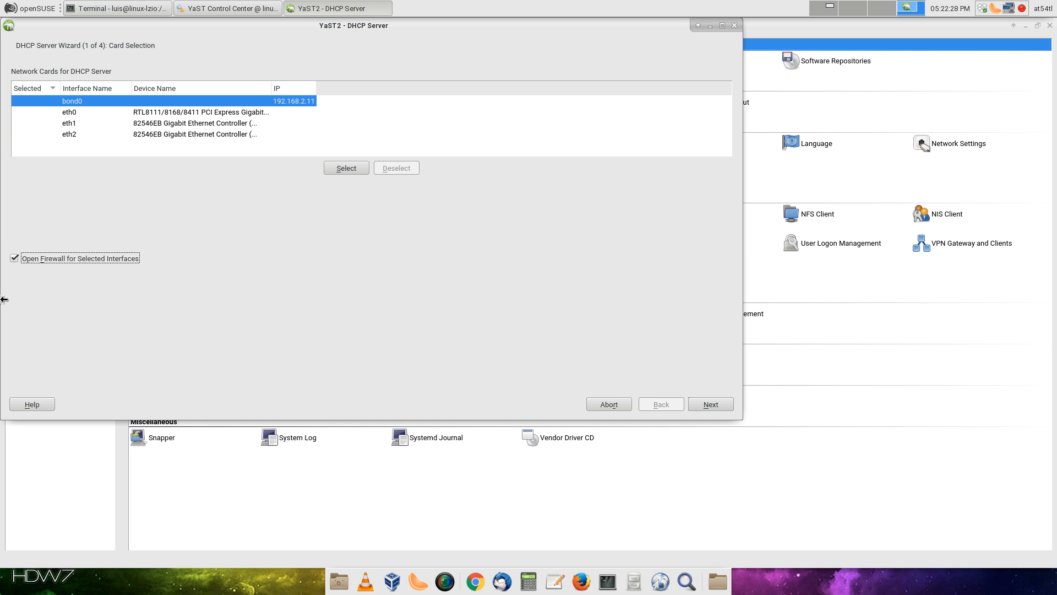
{"action": "left_click", "coordinate": [712, 405]}
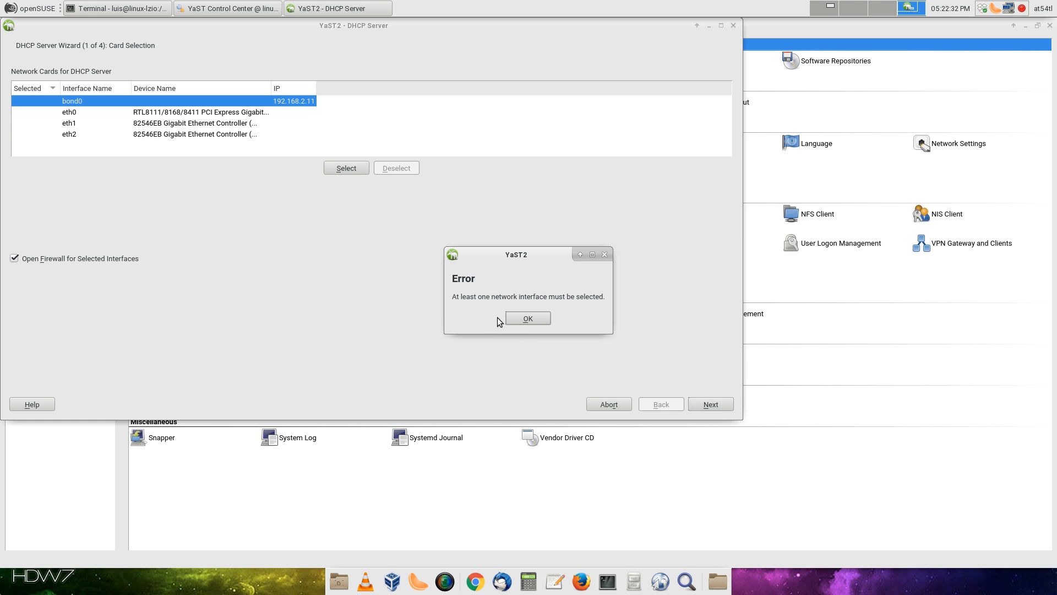
{"action": "left_click", "coordinate": [513, 318]}
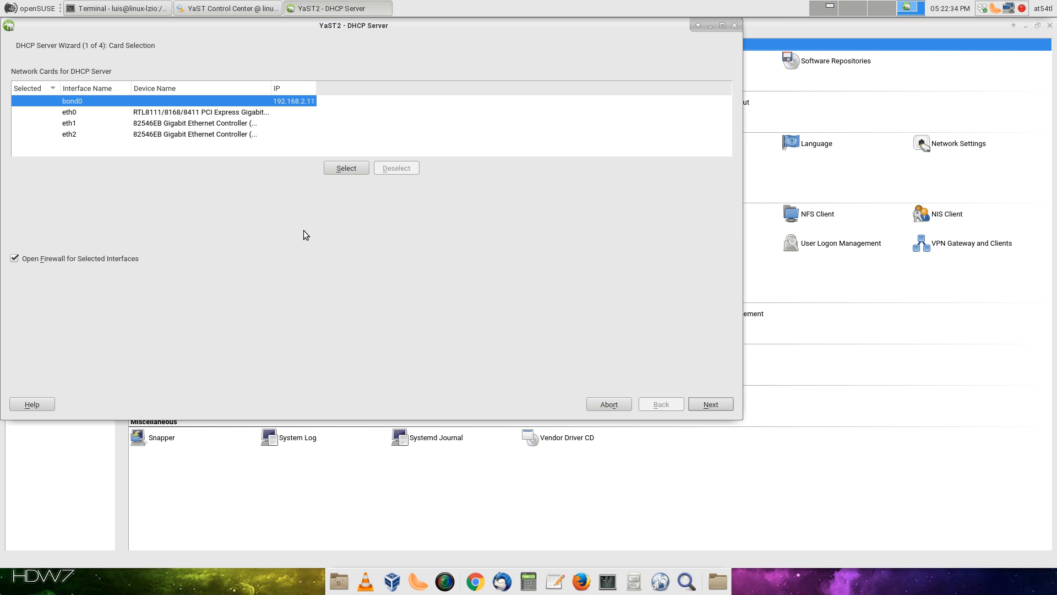
{"action": "left_click", "coordinate": [339, 172]}
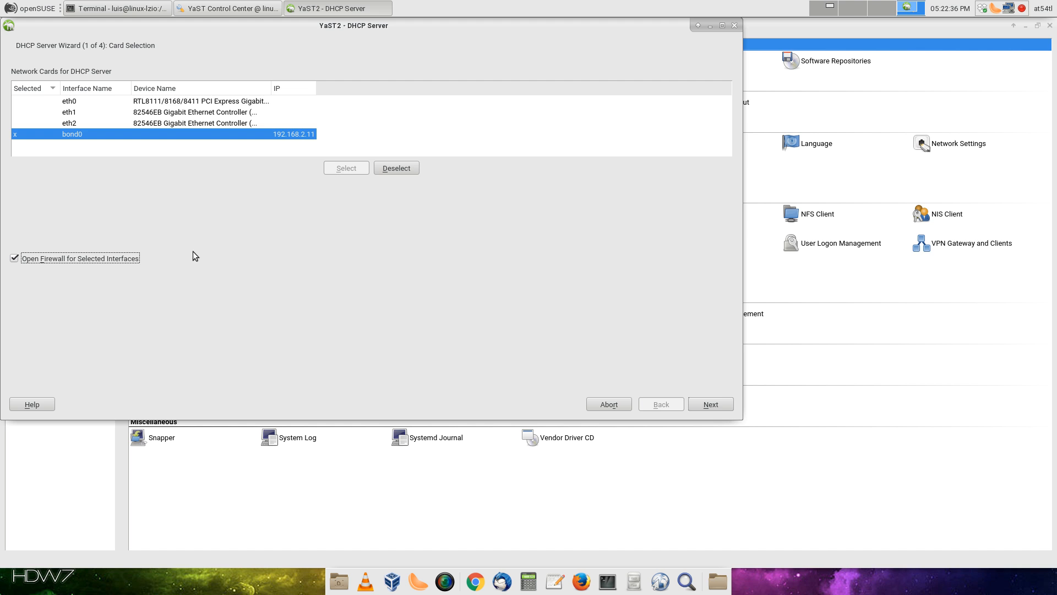
{"action": "left_click", "coordinate": [715, 405]}
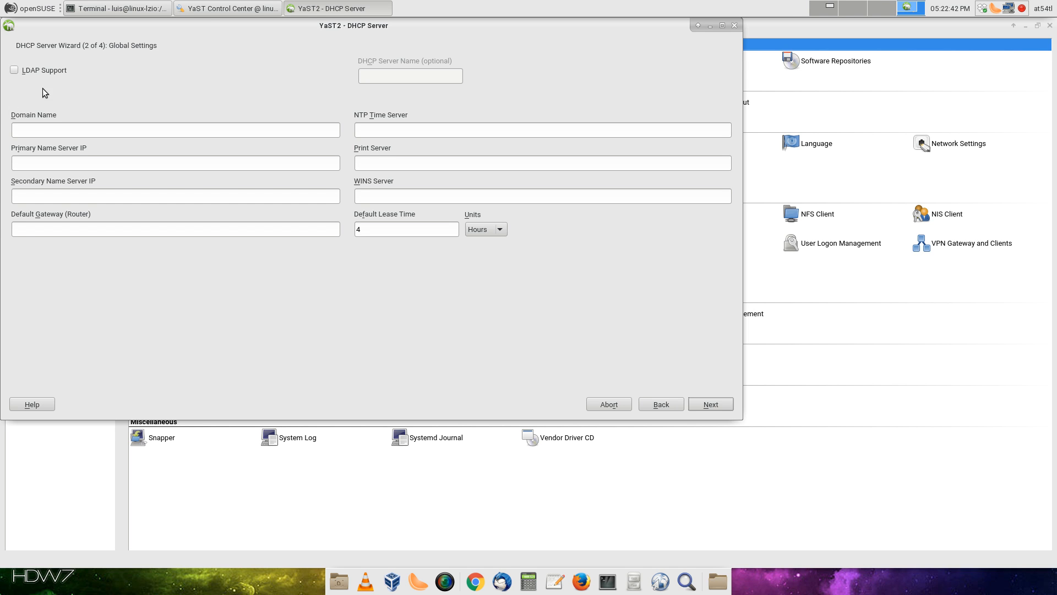
Leave LDAP off, and set domain lpsys.net and primary name server 192.168.2.11
{"action": "left_click", "coordinate": [19, 71]}
{"action": "left_click", "coordinate": [522, 319]}
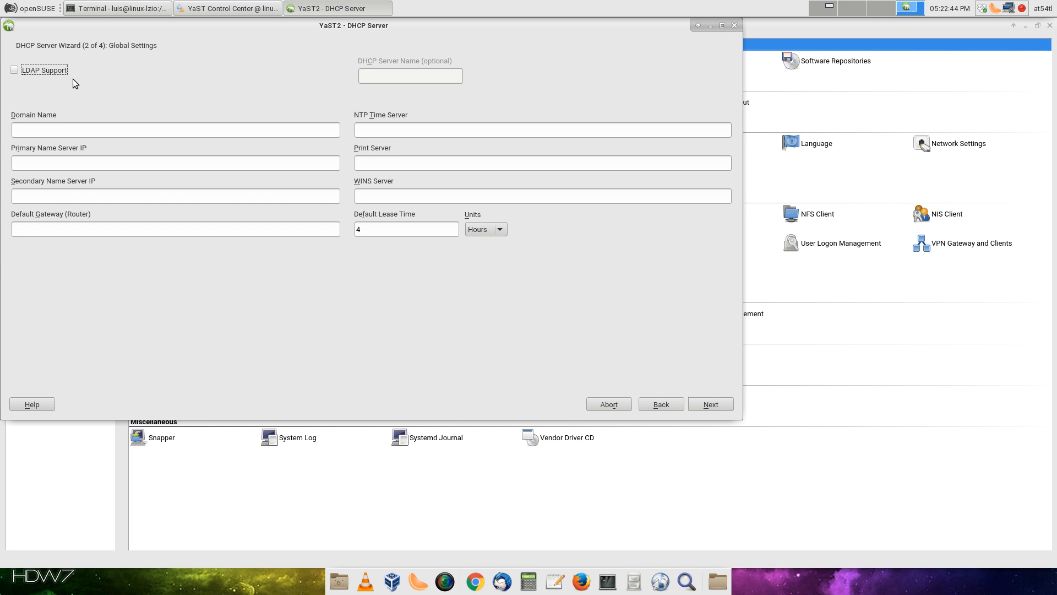
{"action": "left_click", "coordinate": [50, 129]}
{"action": "type", "text": "lpsys.net"}
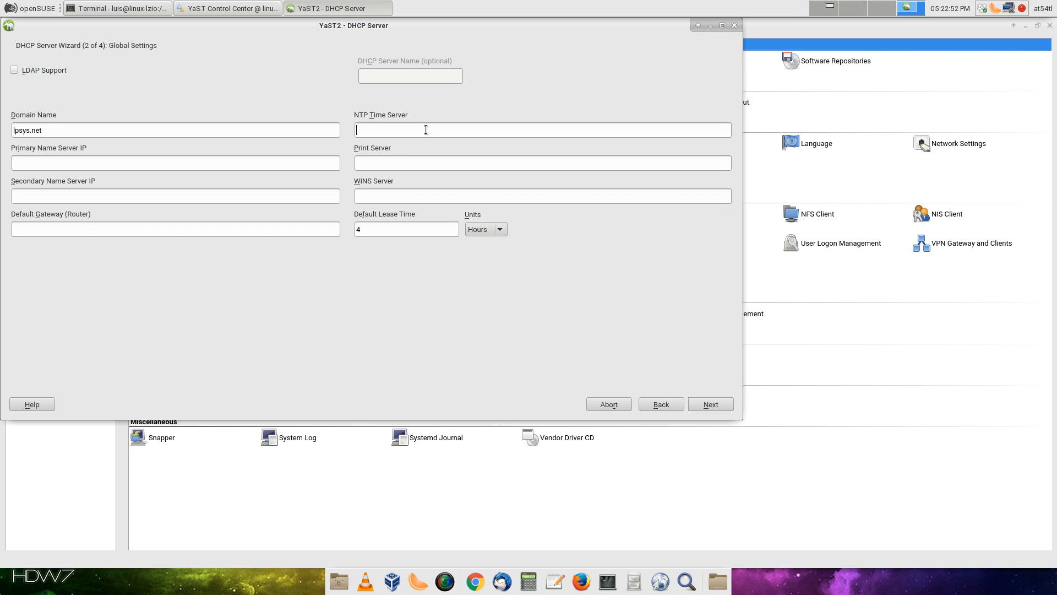
{"action": "type", "text": "192.168.2"}
{"action": "key", "text": "Tab"}
{"action": "key", "text": "Tab"}
{"action": "key", "text": "Tab"}
{"action": "left_click", "coordinate": [162, 169]}
{"action": "type", "text": "069"}
{"action": "key", "text": "BackSpace"}
{"action": "key", "text": "BackSpace"}
{"action": "key", "text": "BackSpace"}
{"action": "type", "text": "192.168."}
{"action": "type", "text": "1"}
{"action": "key", "text": "BackSpace"}
{"action": "type", "text": "2.11"}
Set WINS server 192.168.2.11, default gateway 192.168.2.1 and secondary name server 8.8.8.8
{"action": "left_click", "coordinate": [399, 200]}
{"action": "type", "text": "192."}
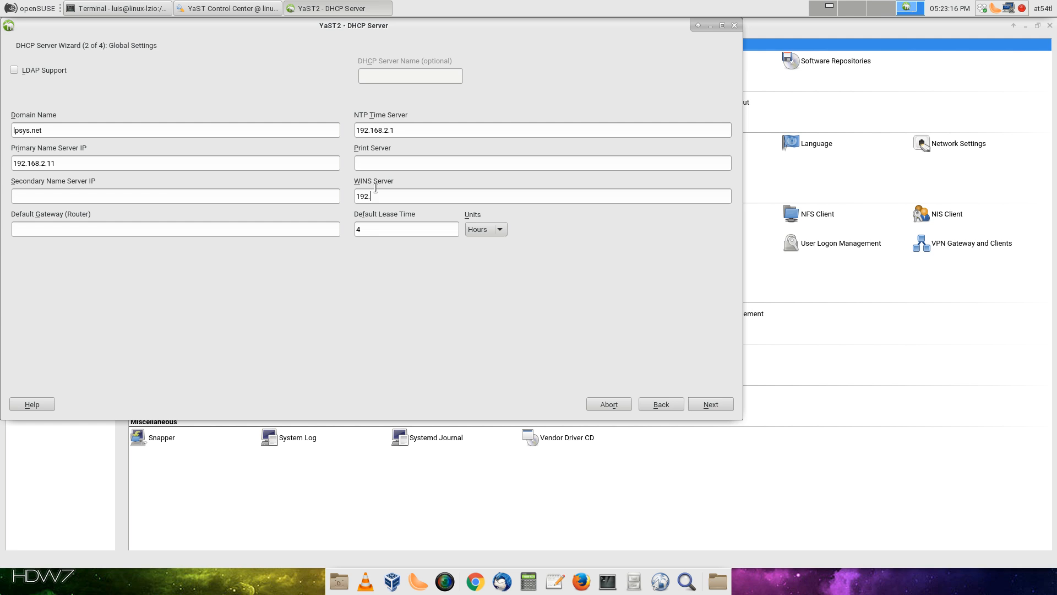
{"action": "type", "text": "168.2.11"}
{"action": "left_click", "coordinate": [128, 231]}
{"action": "type", "text": "192.168"}
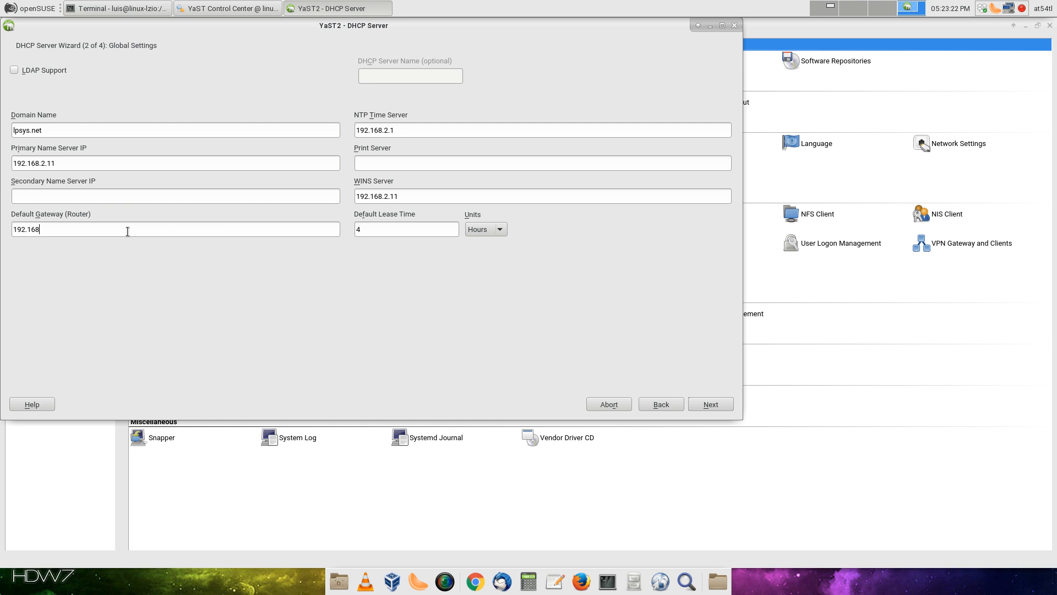
{"action": "type", "text": ".2.1"}
{"action": "left_click", "coordinate": [108, 195]}
{"action": "type", "text": "8.8.8.8"}
{"action": "left_click", "coordinate": [722, 408]}
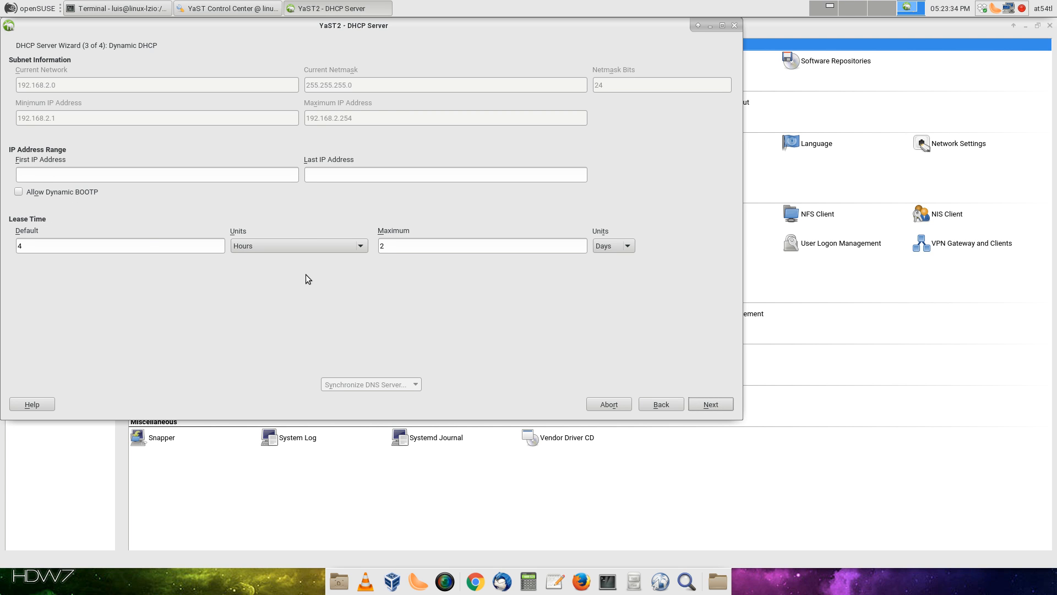
Allow dynamic BOOTP, set range 192.168.2.30–192.168.2.40, start at boot, and finish
{"action": "left_click", "coordinate": [19, 192]}
{"action": "left_click", "coordinate": [125, 179]}
{"action": "type", "text": "192.168.2."}
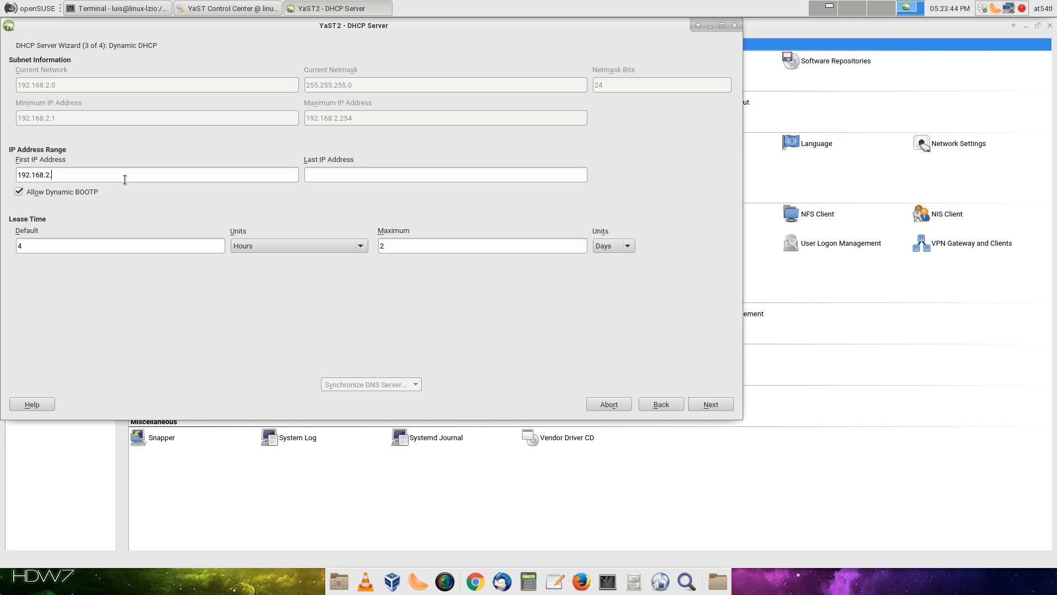
{"action": "type", "text": "30"}
{"action": "left_click", "coordinate": [348, 174]}
{"action": "type", "text": "192.168.2.40"}
{"action": "left_click", "coordinate": [725, 408]}
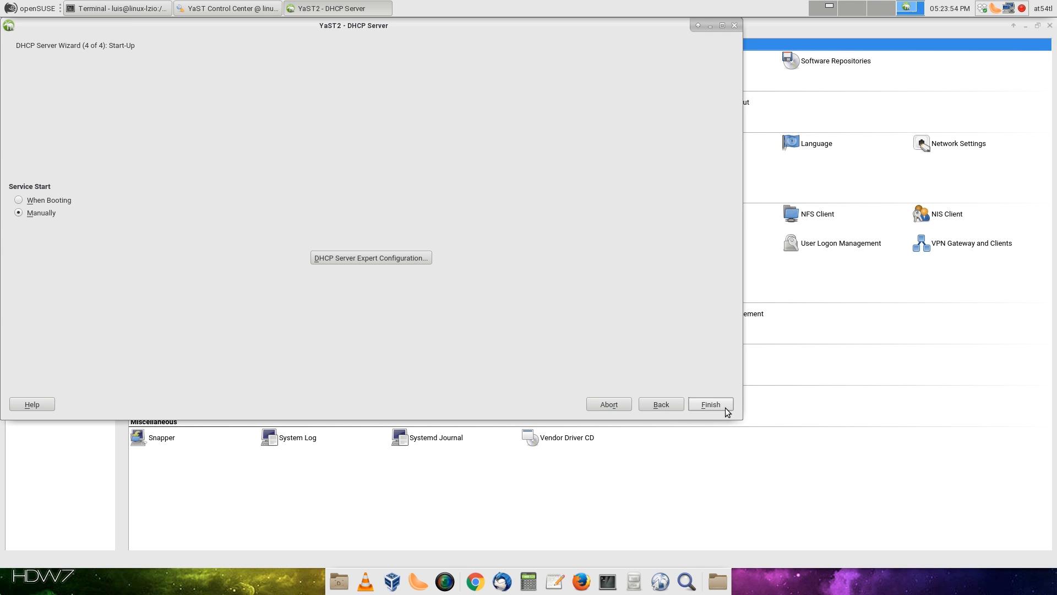
{"action": "left_click", "coordinate": [62, 200]}
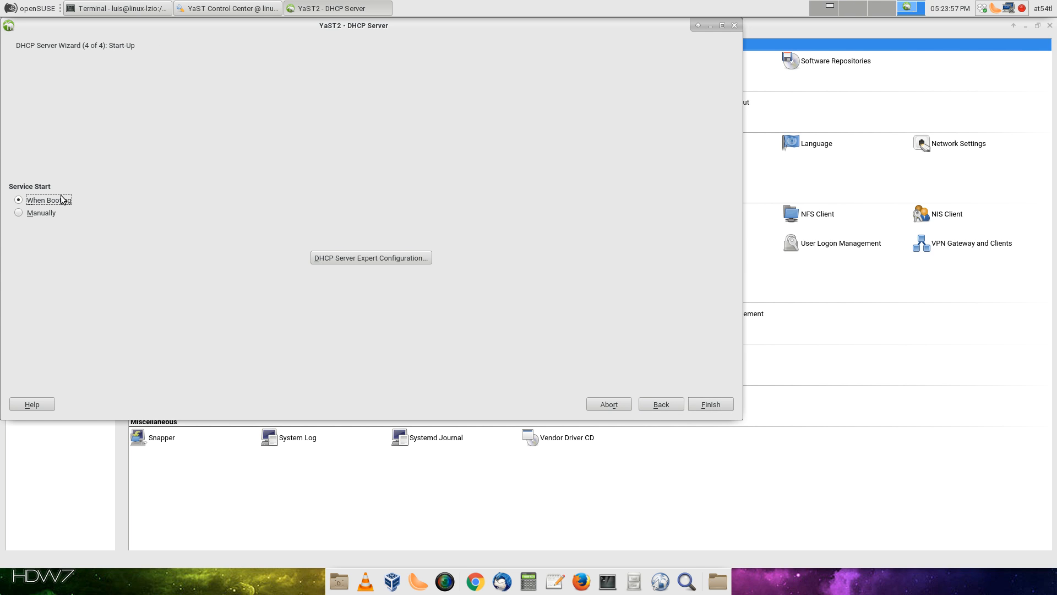
{"action": "left_click", "coordinate": [719, 407]}
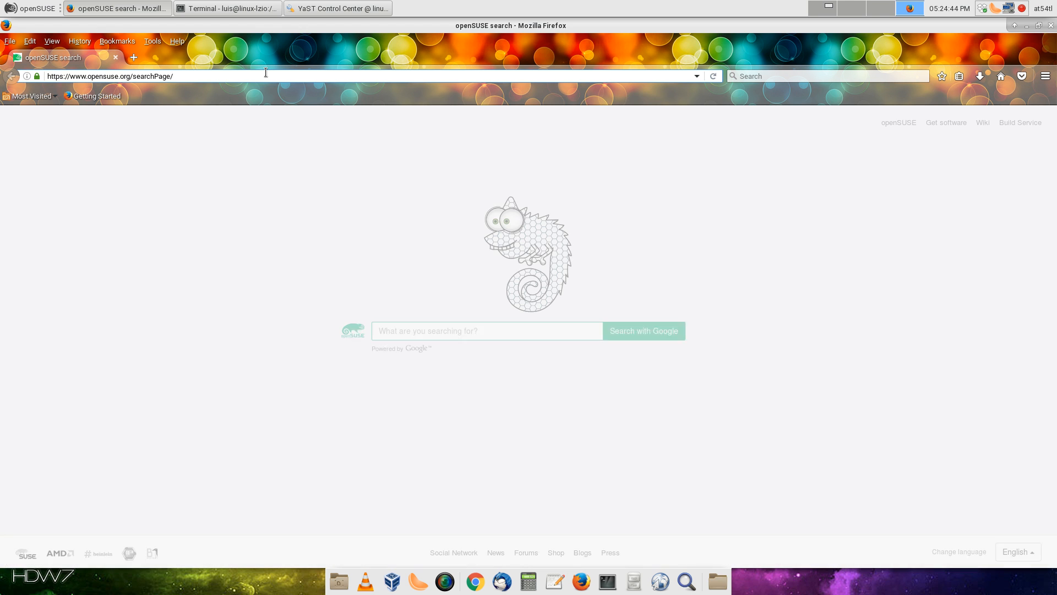
Navigate Firefox to the router address 192.168.2.1
{"action": "left_click", "coordinate": [266, 72]}
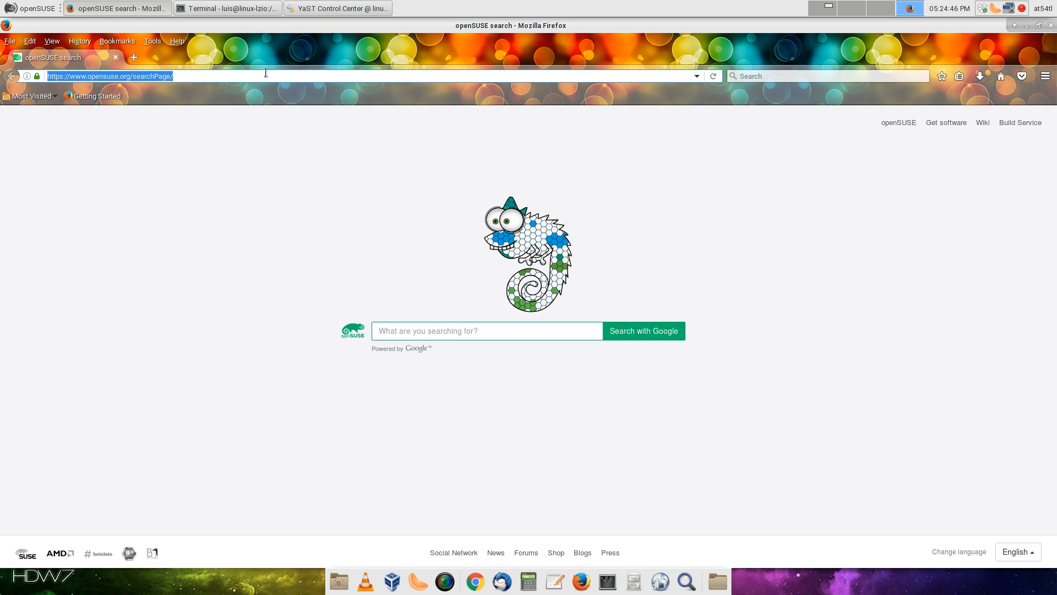
{"action": "type", "text": "192.168.2.1/"}
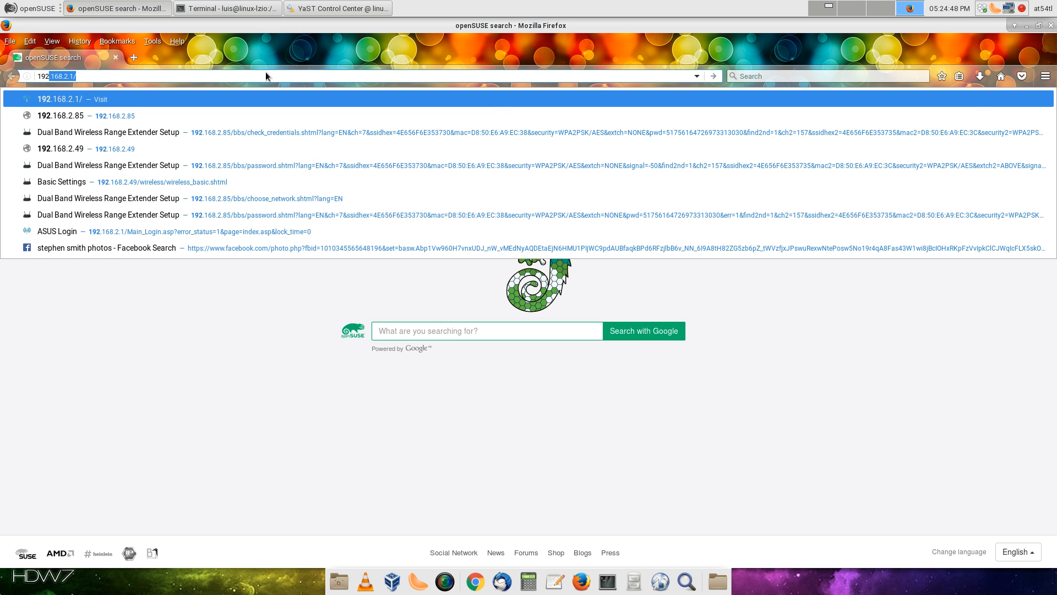
{"action": "key", "text": "Return"}
{"action": "key", "text": "BackSpace"}
{"action": "key", "text": "BackSpace"}
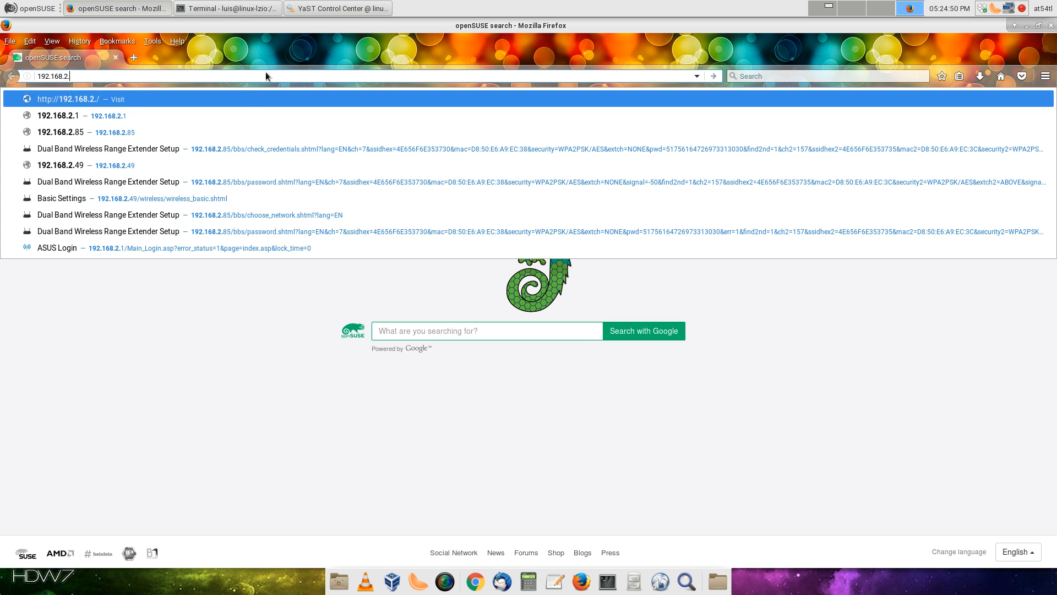
{"action": "type", "text": ".1"}
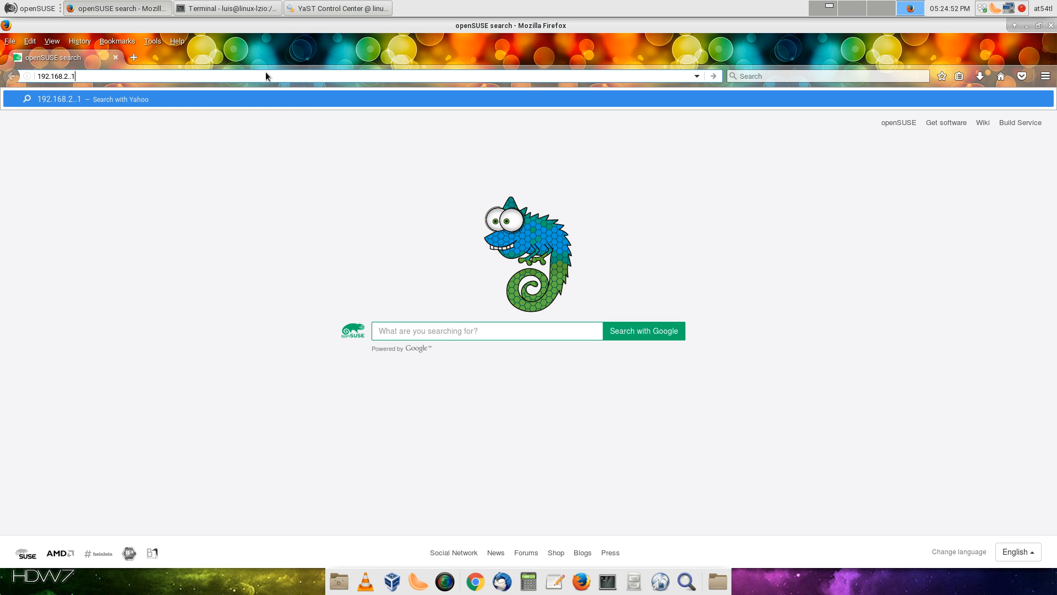
{"action": "key", "text": "Left"}
{"action": "key", "text": "BackSpace"}
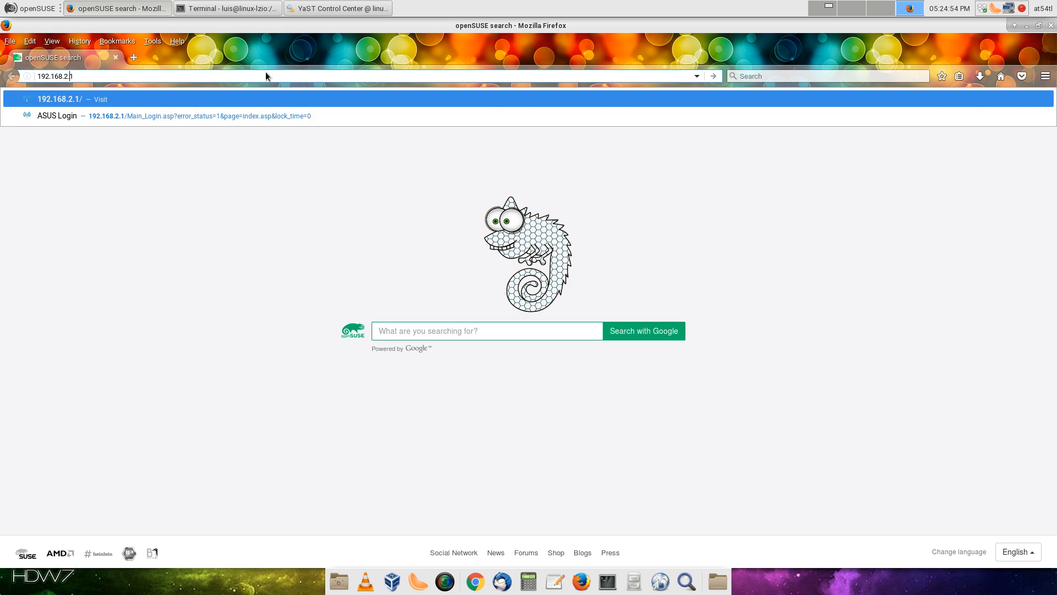
{"action": "key", "text": "Return"}
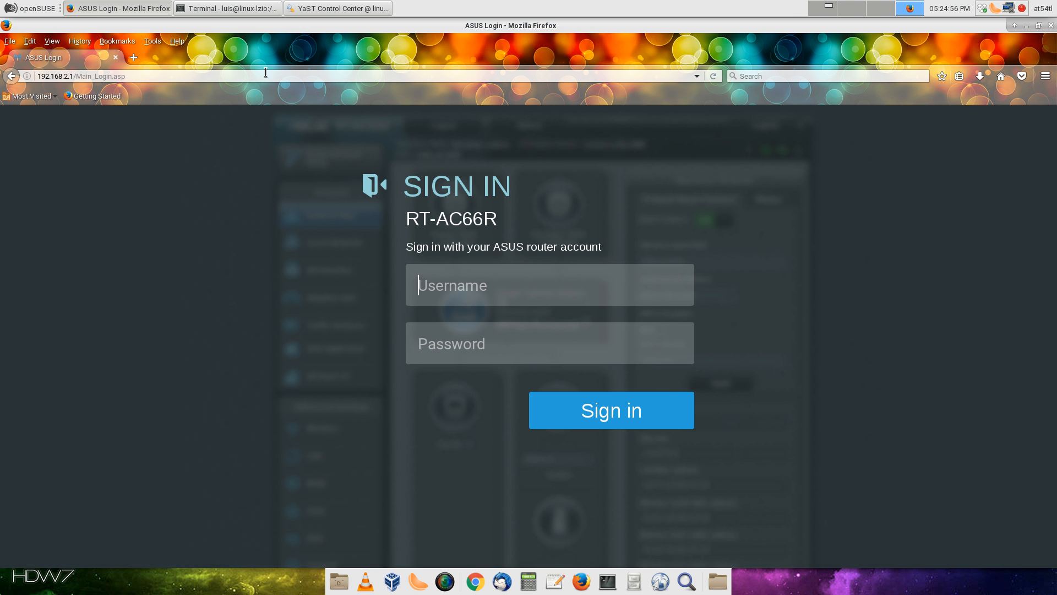
Sign in to the router with its username and password, declining to save the login
{"action": "type", "text": "sfmin"}
{"action": "type", "text": "•"}
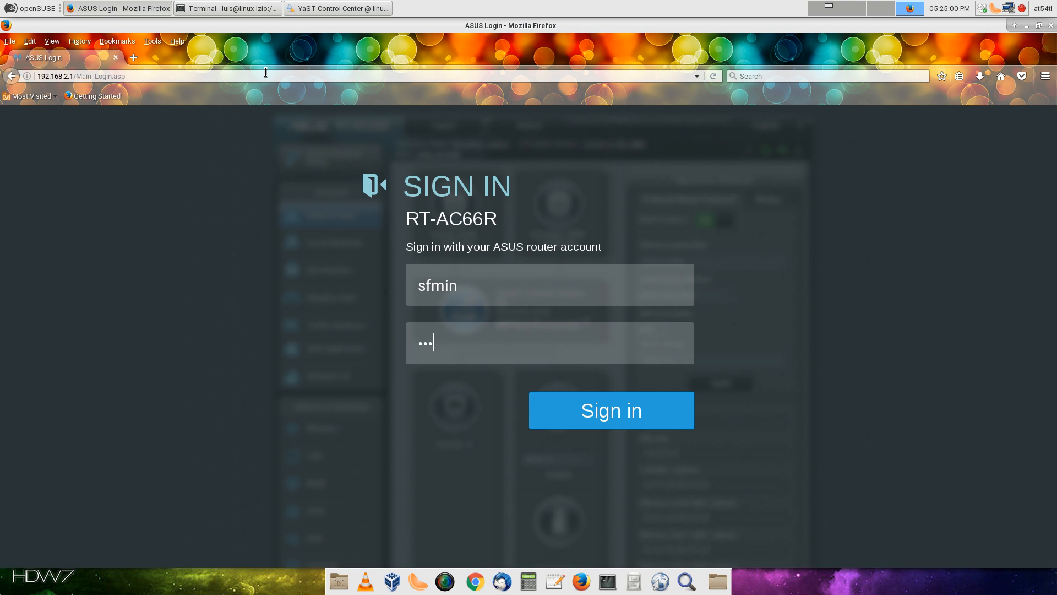
{"action": "double_click", "coordinate": [433, 279]}
{"action": "type", "text": "admin"}
{"action": "left_click", "coordinate": [639, 420]}
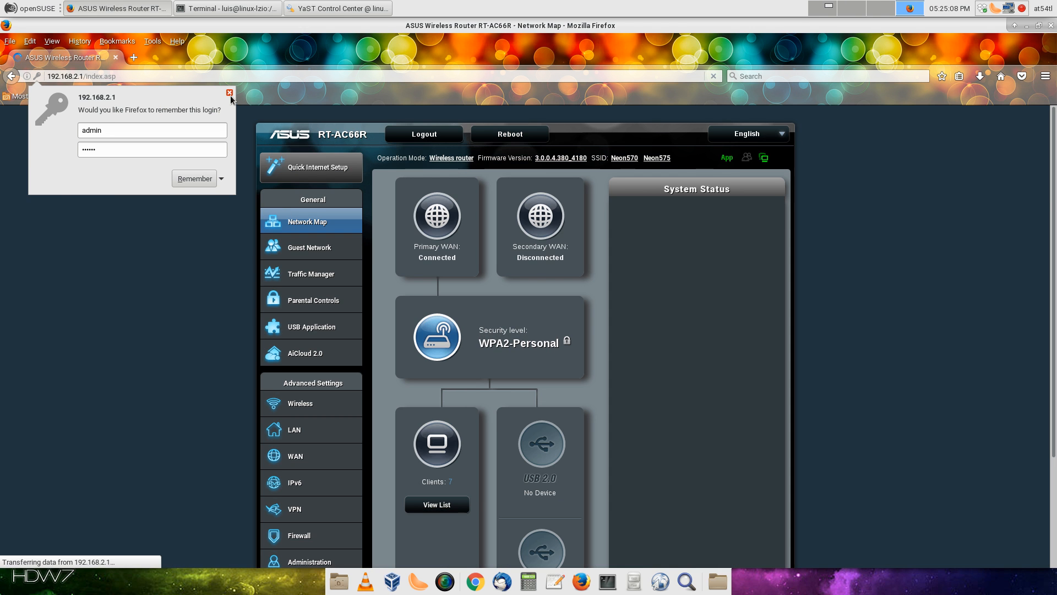
{"action": "left_click", "coordinate": [230, 93]}
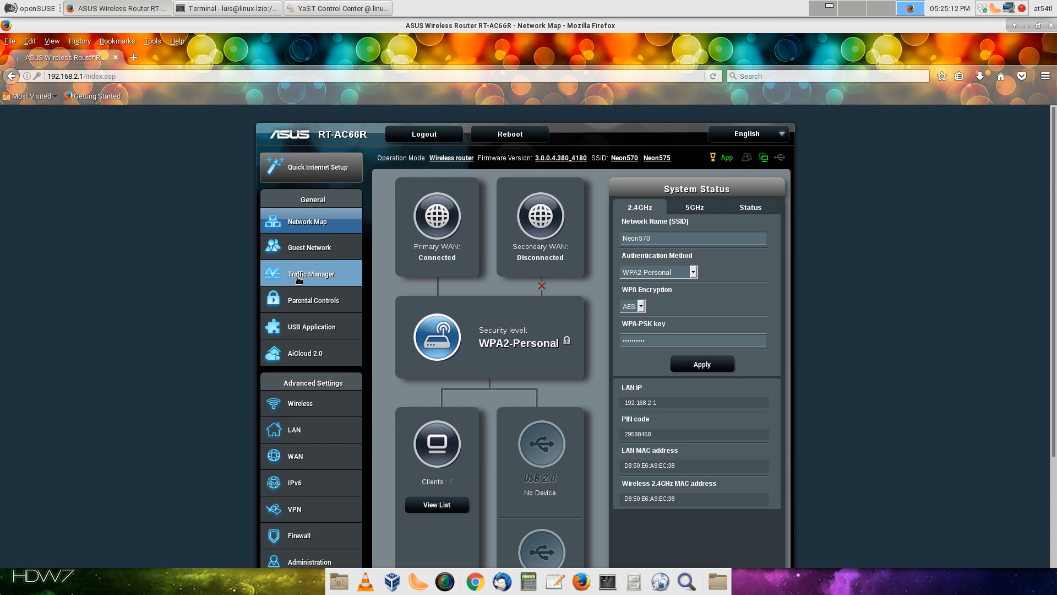
Open the router's LAN settings page under Advanced Settings
{"action": "scroll", "coordinate": [302, 283], "scroll_direction": "down", "scroll_amount": 4}
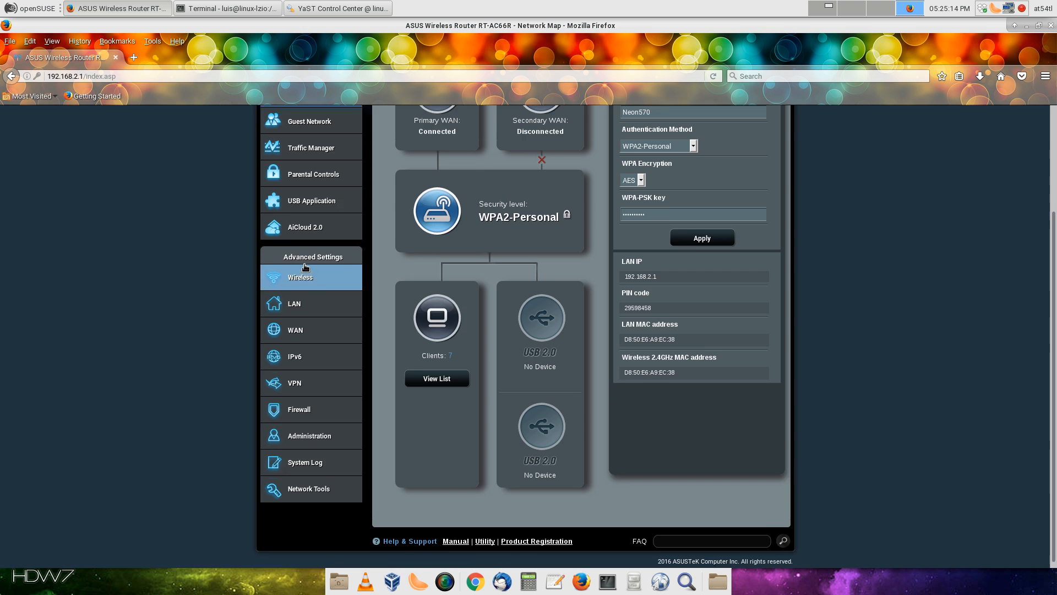
{"action": "scroll", "coordinate": [306, 268], "scroll_direction": "up", "scroll_amount": 3}
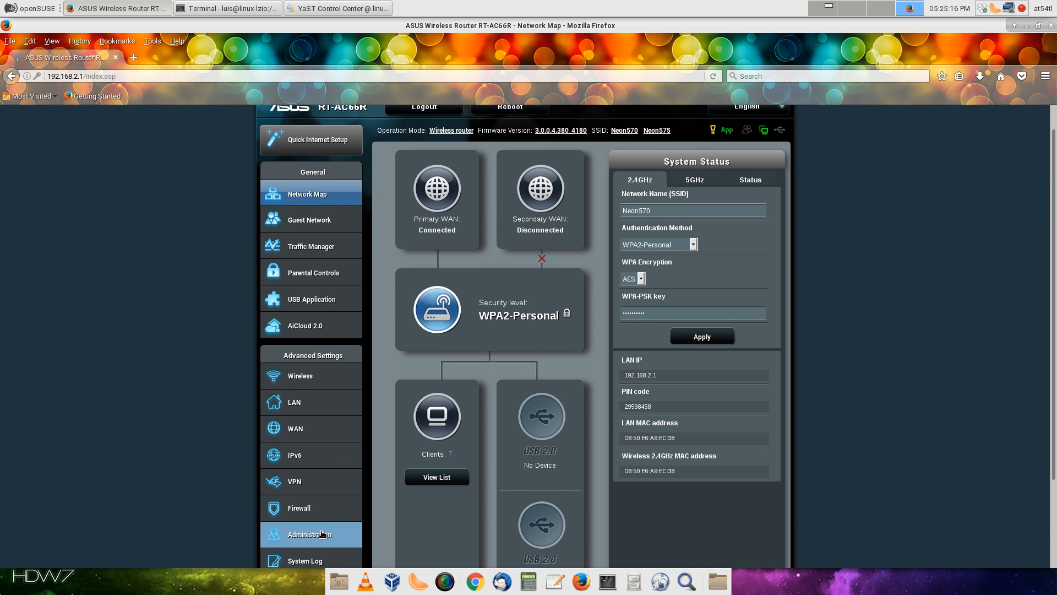
{"action": "left_click", "coordinate": [297, 402]}
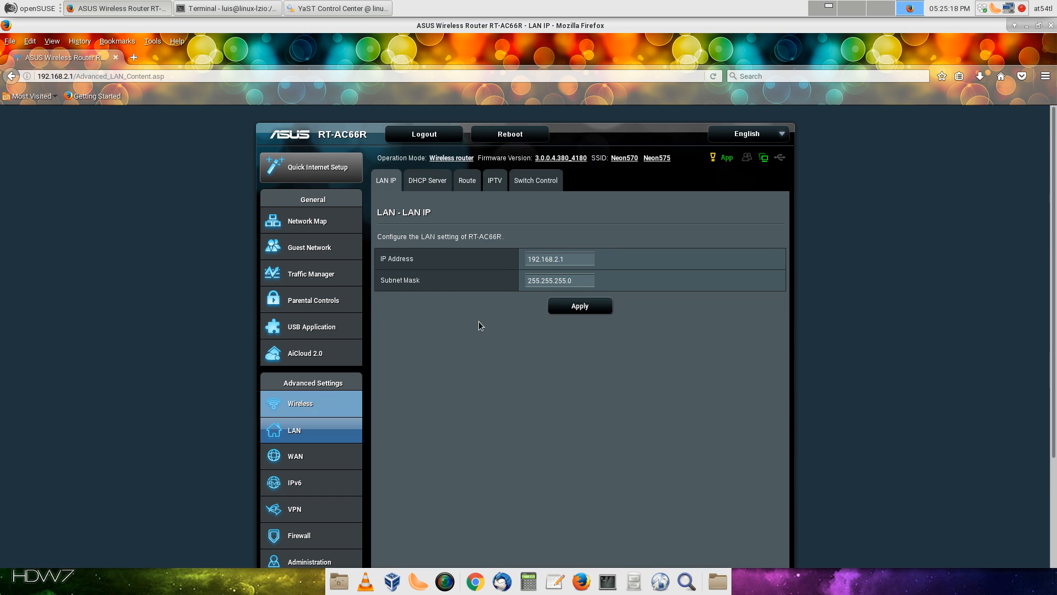
Apply the settings on the router's LAN DHCP Server tab
{"action": "left_click", "coordinate": [433, 185]}
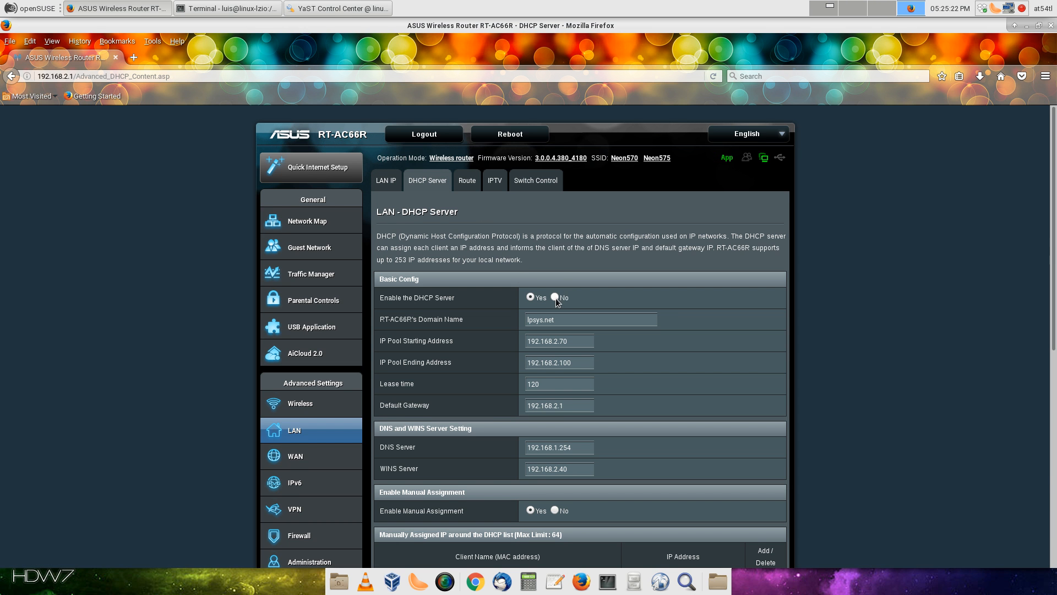
{"action": "scroll", "coordinate": [556, 306], "scroll_direction": "down", "scroll_amount": 10}
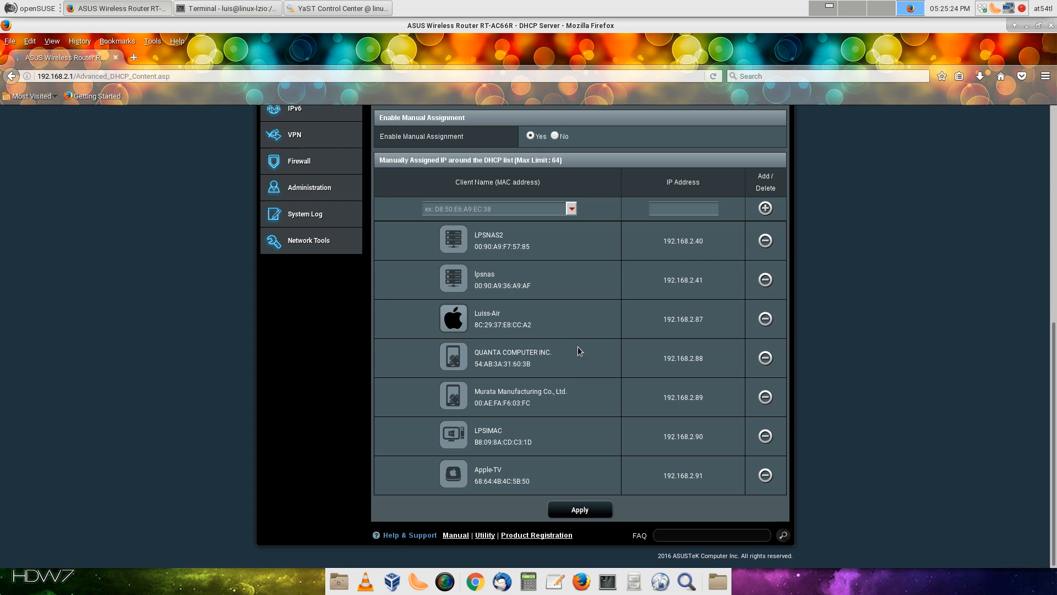
{"action": "left_click", "coordinate": [567, 504]}
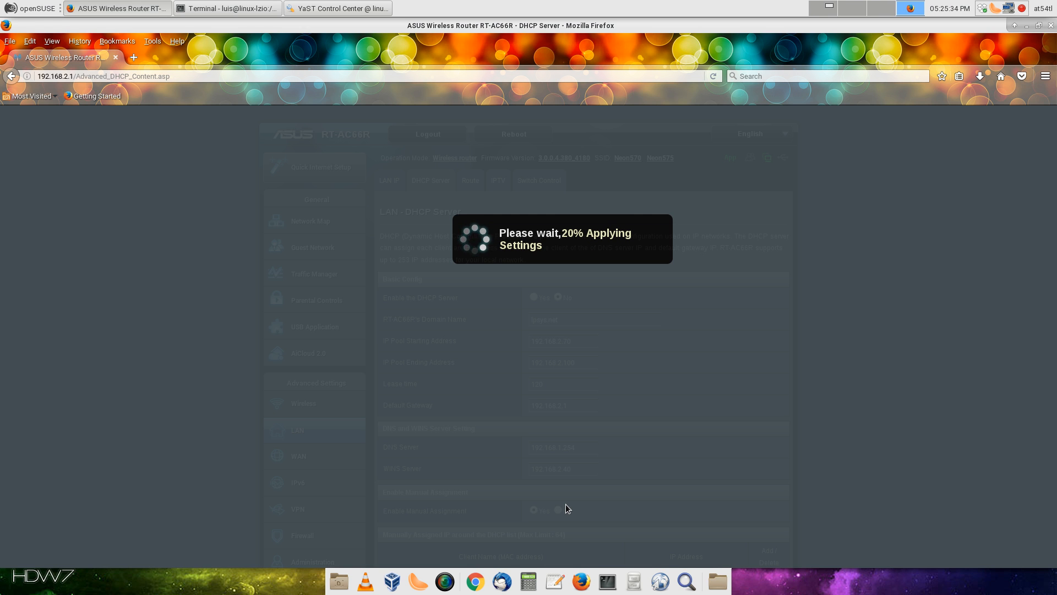
Launch VirtualBox, permanently silence the disk image warning, and start the Stella VM
{"action": "left_click", "coordinate": [31, 8]}
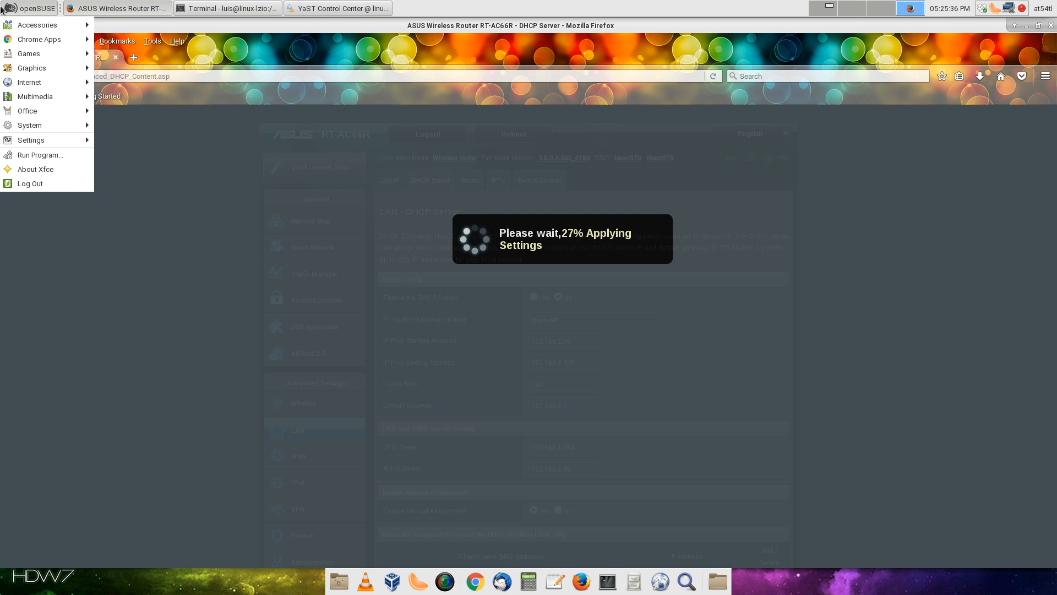
{"action": "mouse_move", "coordinate": [3, 139]}
{"action": "mouse_move", "coordinate": [44, 125]}
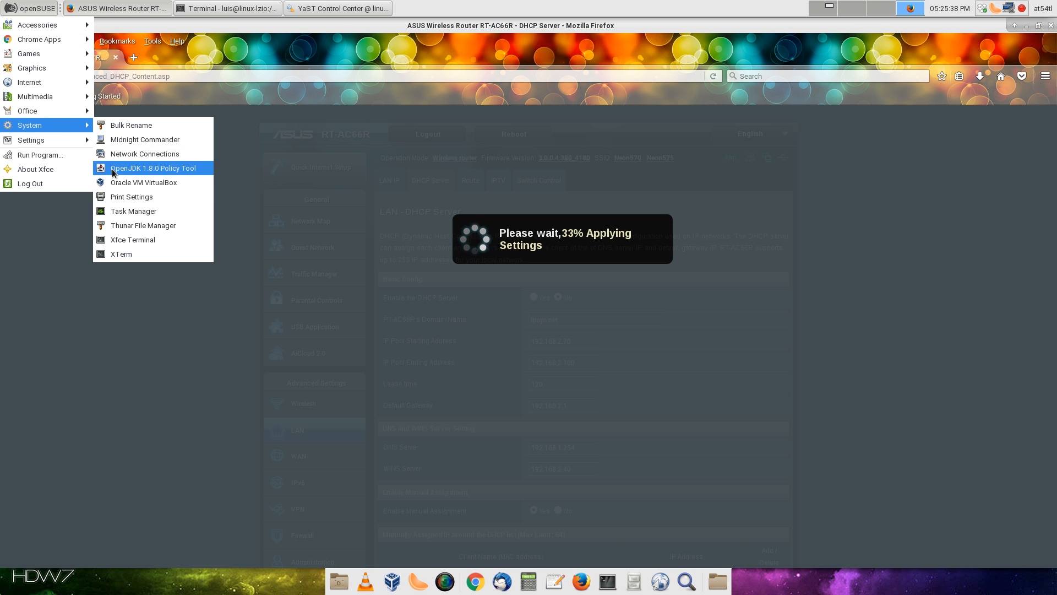
{"action": "left_click", "coordinate": [114, 182]}
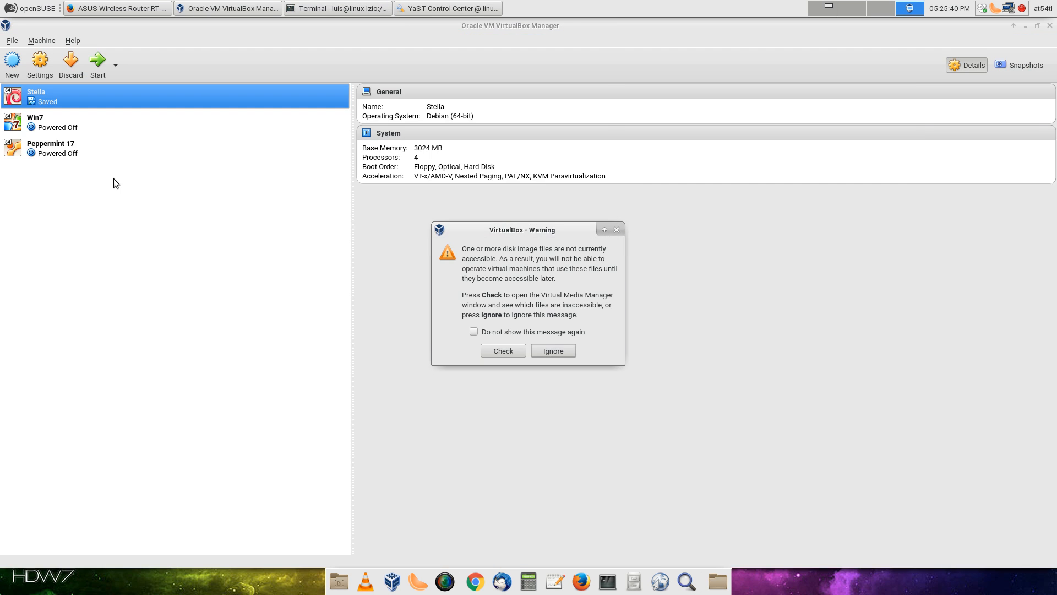
{"action": "left_click", "coordinate": [510, 330]}
{"action": "left_click", "coordinate": [547, 350]}
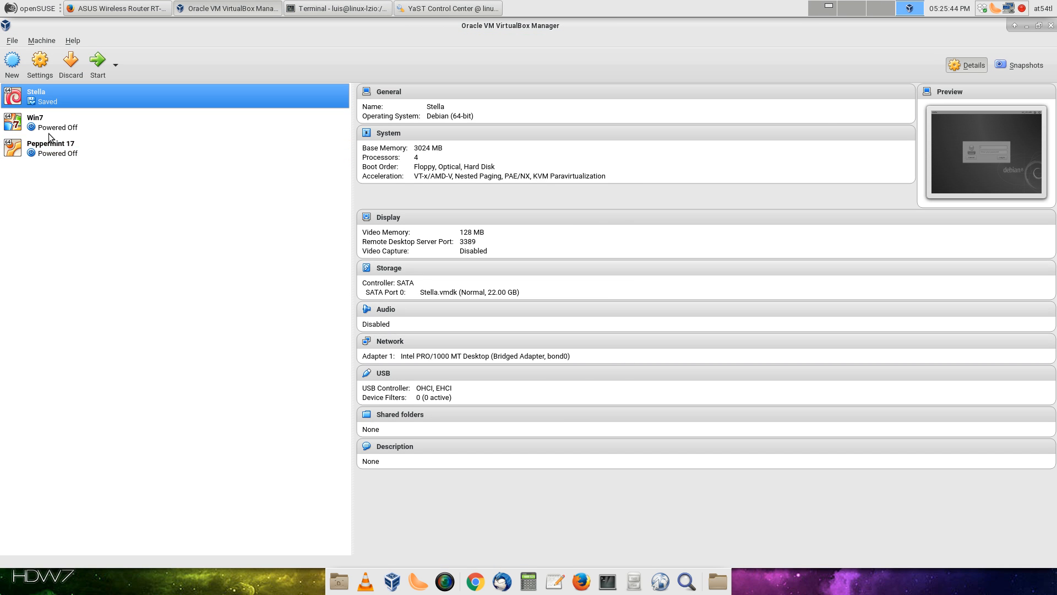
{"action": "double_click", "coordinate": [62, 95]}
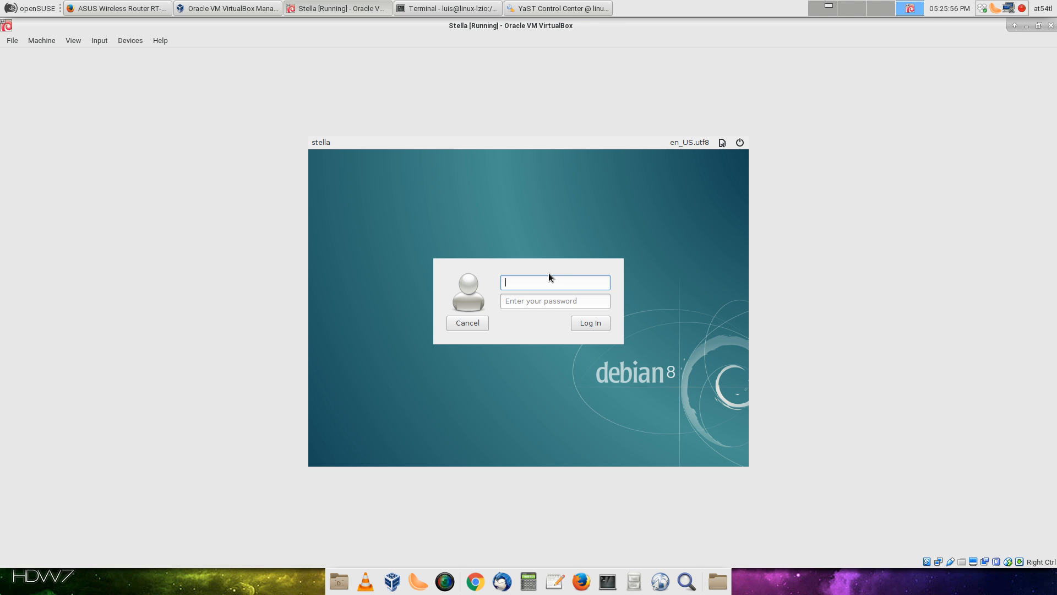
Log in to the Debian guest with the user's username and password
{"action": "type", "text": "luis"}
{"action": "key", "text": "Tab"}
{"action": "type", "text": "***"}
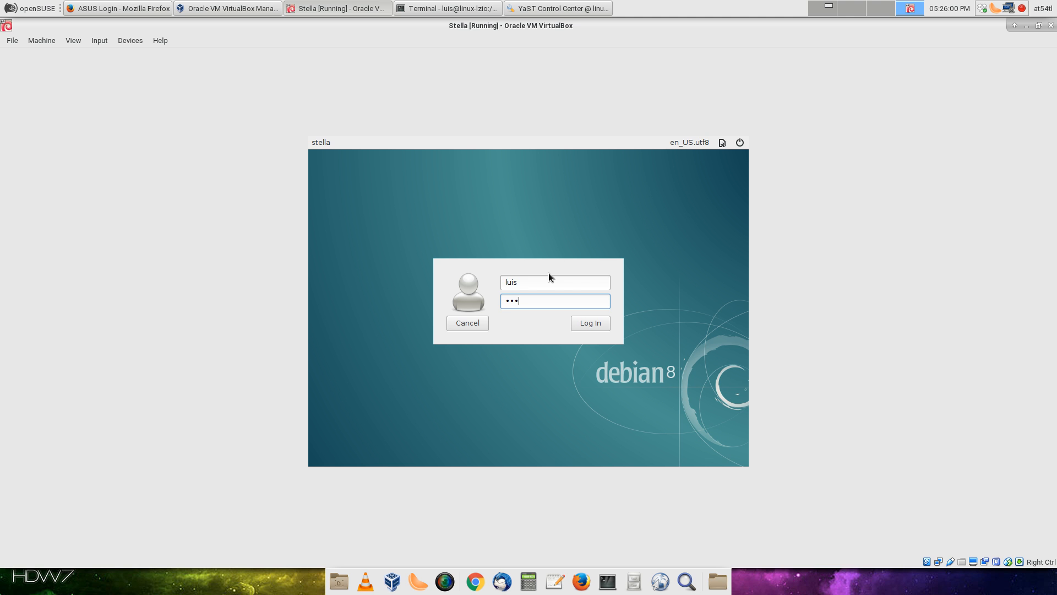
{"action": "key", "text": "Return"}
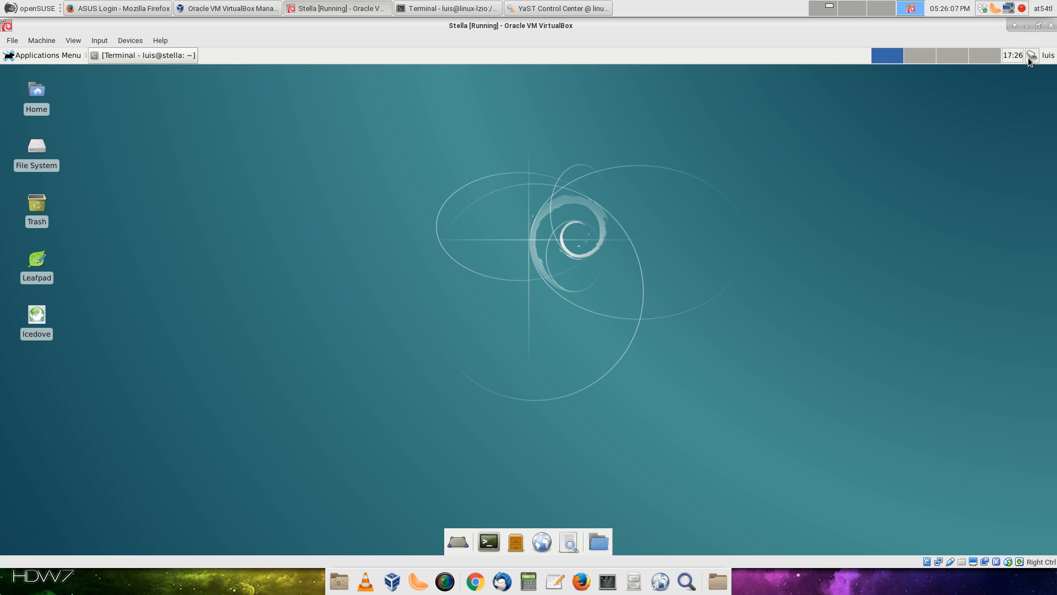
Open Edit Connections from the network tray icon and select Wired connection 1
{"action": "left_click", "coordinate": [1031, 55]}
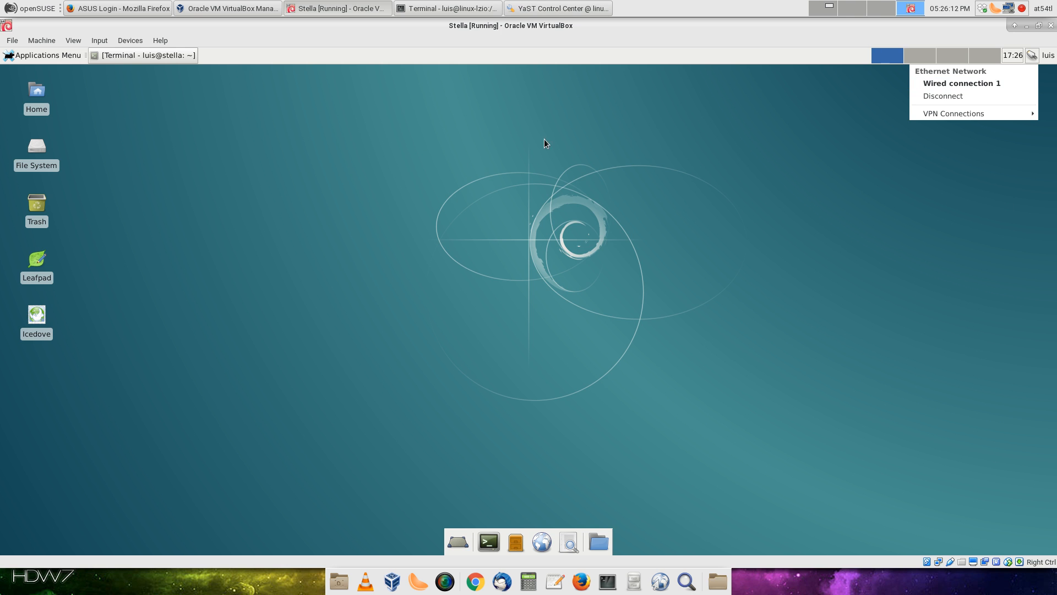
{"action": "left_click", "coordinate": [954, 85]}
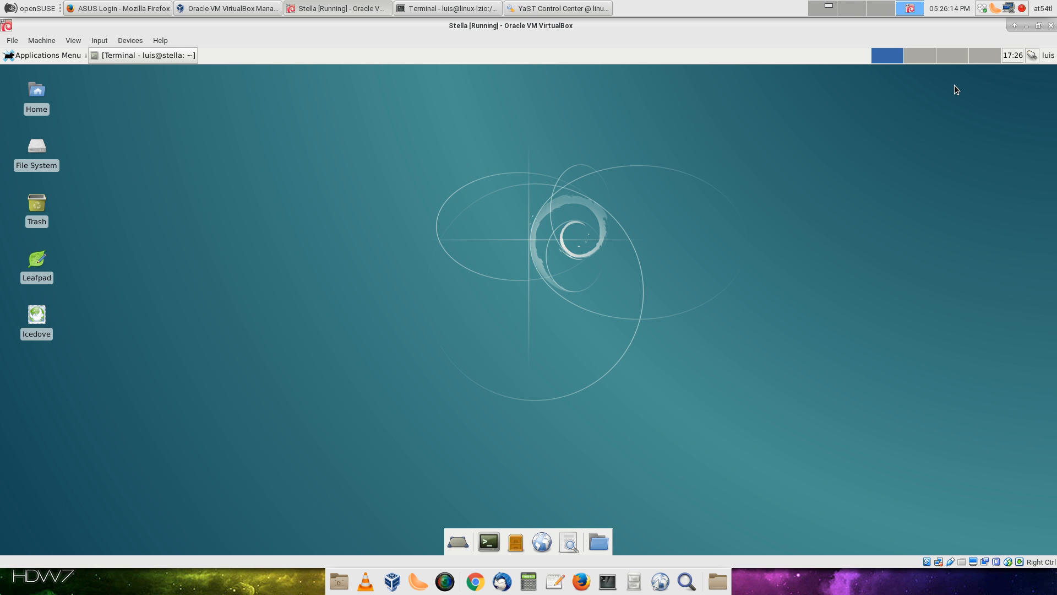
{"action": "left_click", "coordinate": [1035, 57]}
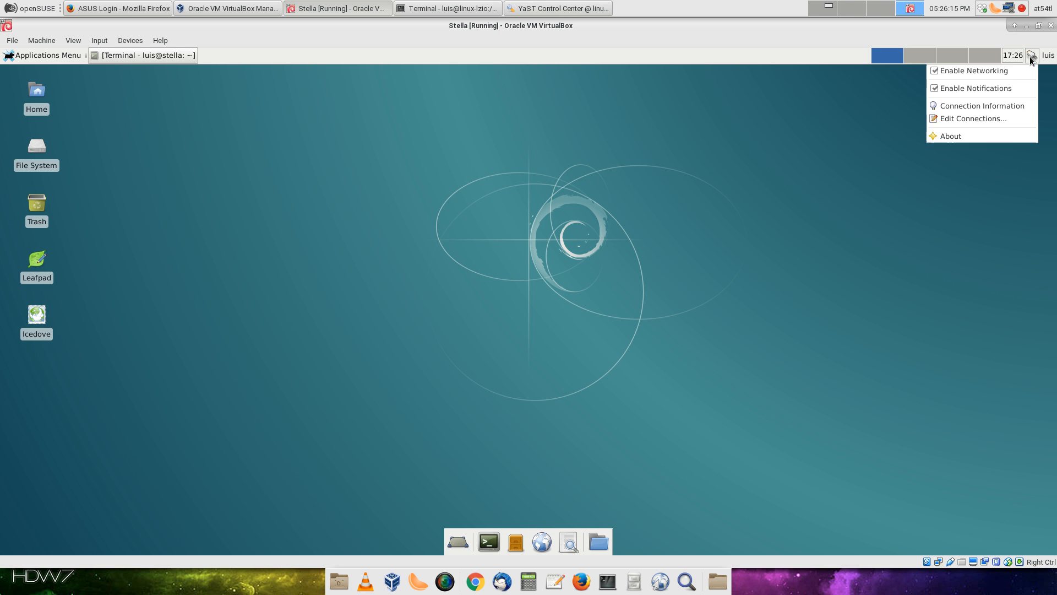
{"action": "left_click", "coordinate": [974, 119]}
{"action": "left_click", "coordinate": [520, 264]}
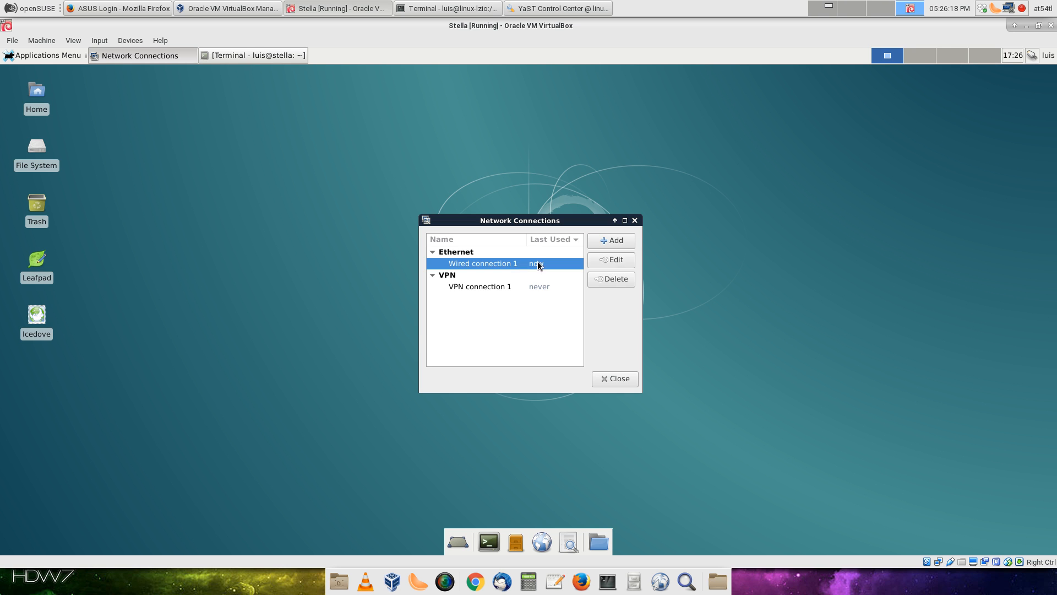
Change Wired connection 1's IPv4 method from manual 192.168.5.100 to Automatic (DHCP), save, and close Network Connections
{"action": "left_click", "coordinate": [608, 261]}
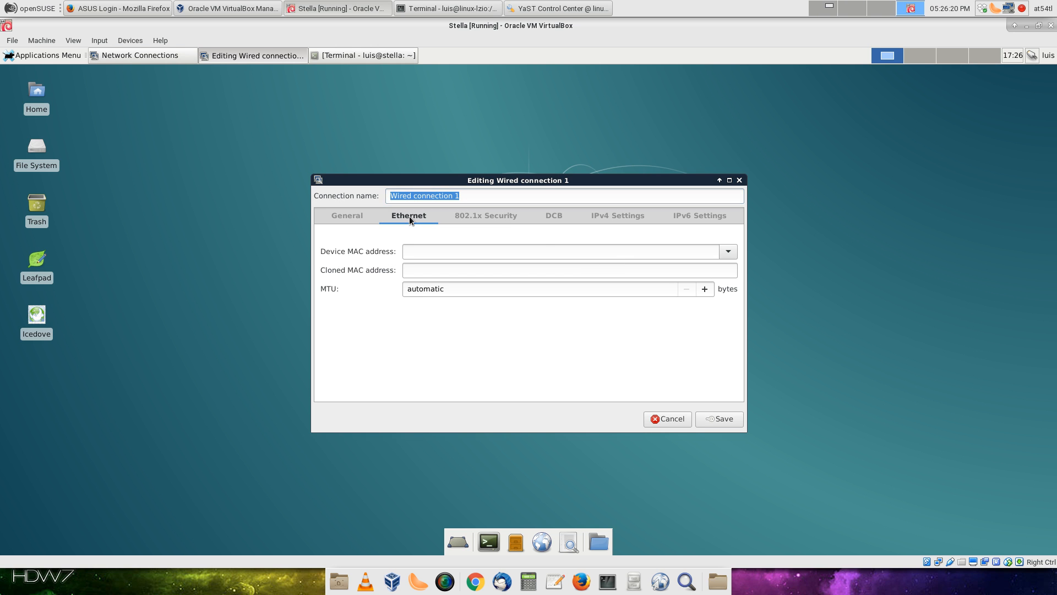
{"action": "left_click", "coordinate": [339, 222]}
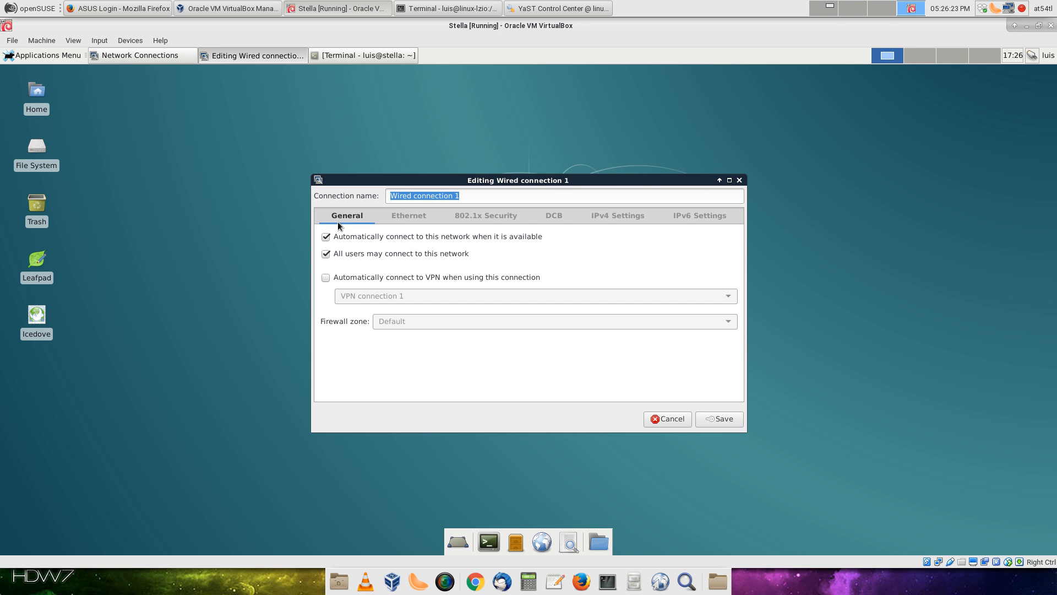
{"action": "left_click", "coordinate": [702, 215]}
{"action": "left_click", "coordinate": [620, 216]}
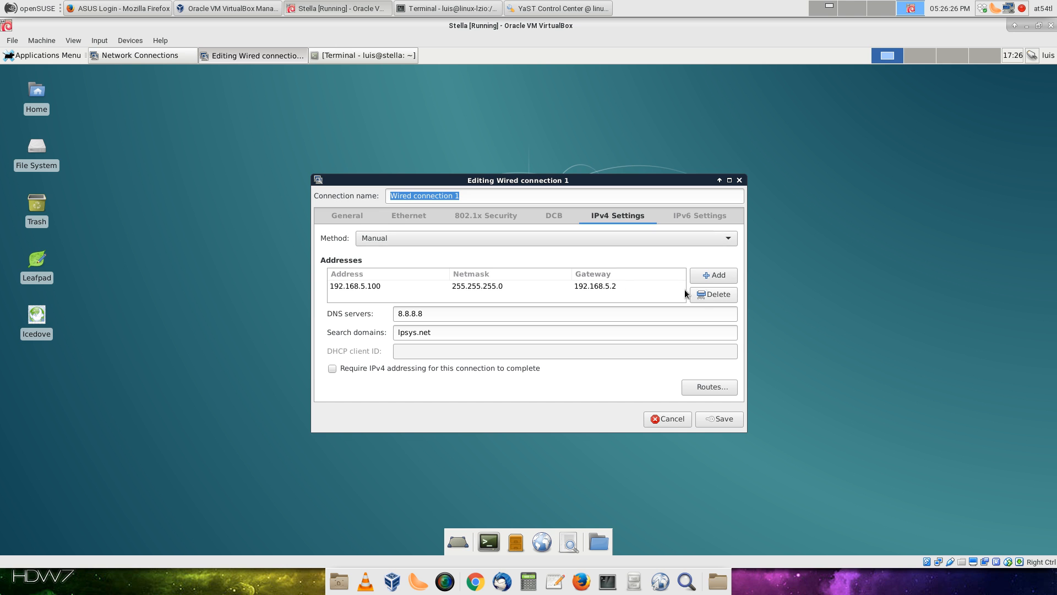
{"action": "left_click", "coordinate": [449, 240]}
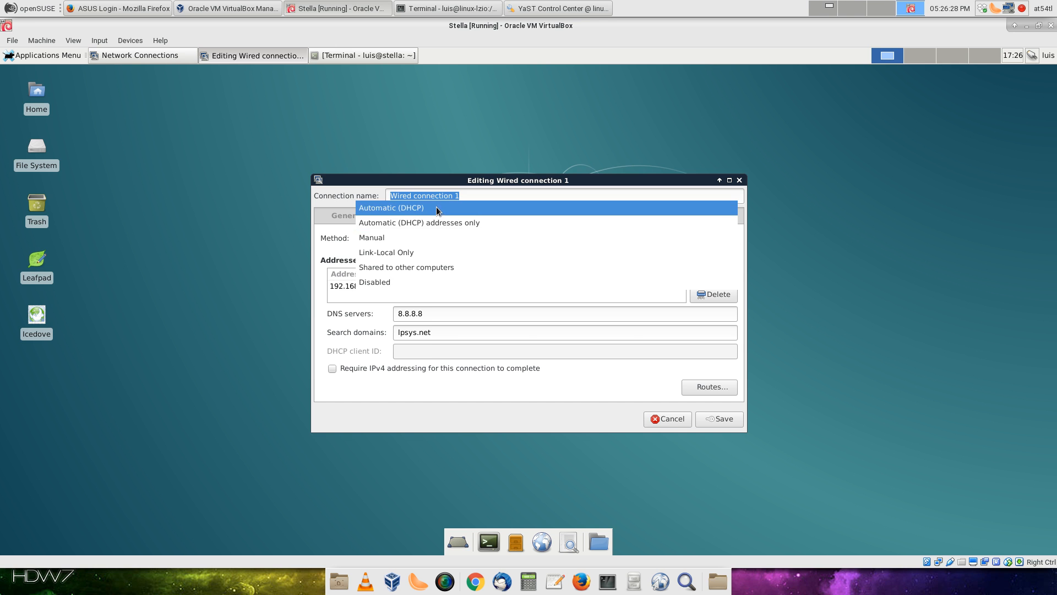
{"action": "left_click", "coordinate": [408, 209]}
{"action": "left_click", "coordinate": [721, 420]}
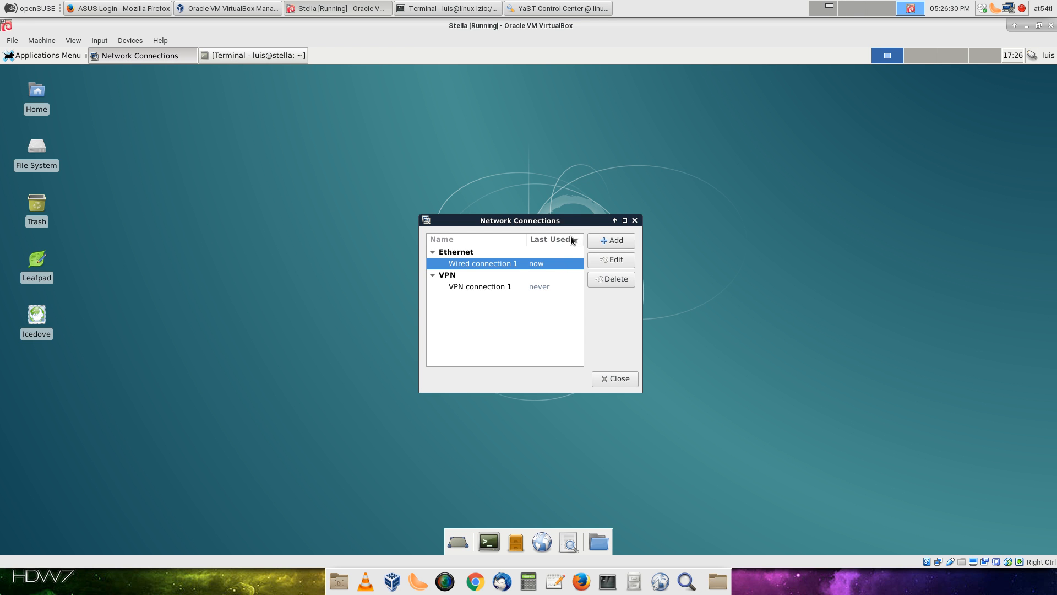
{"action": "left_click", "coordinate": [635, 221]}
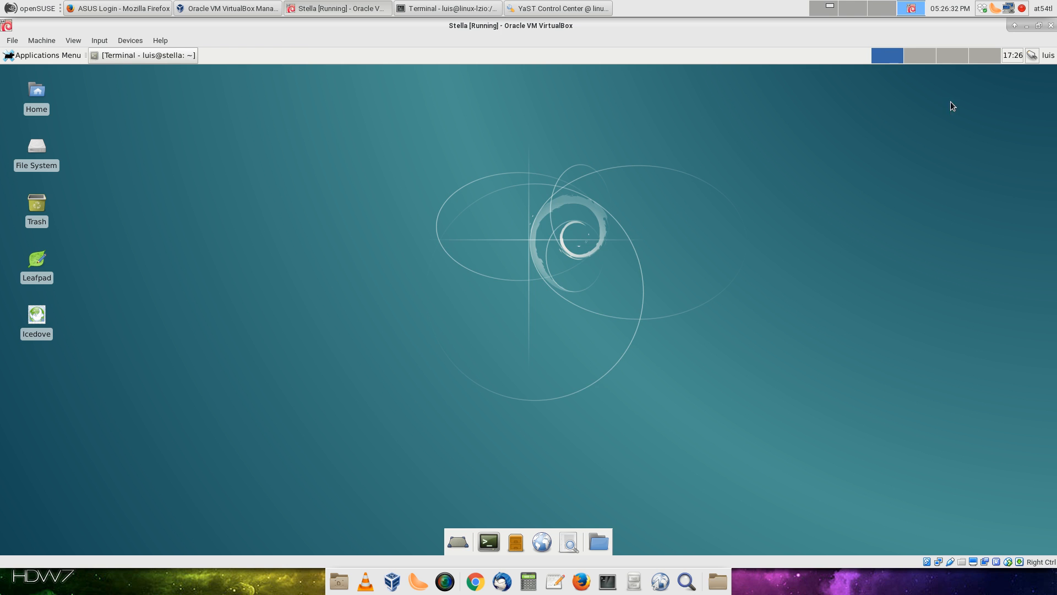
{"action": "left_click", "coordinate": [1030, 57]}
Reconnect Wired connection 1 from the network tray menu
{"action": "left_click", "coordinate": [998, 85]}
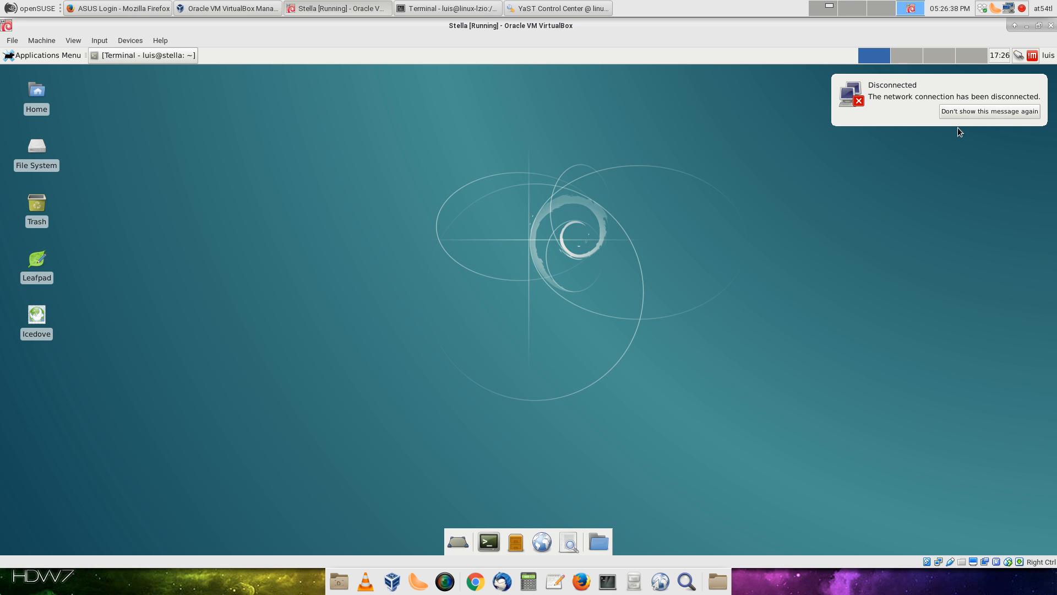
{"action": "left_click", "coordinate": [965, 107]}
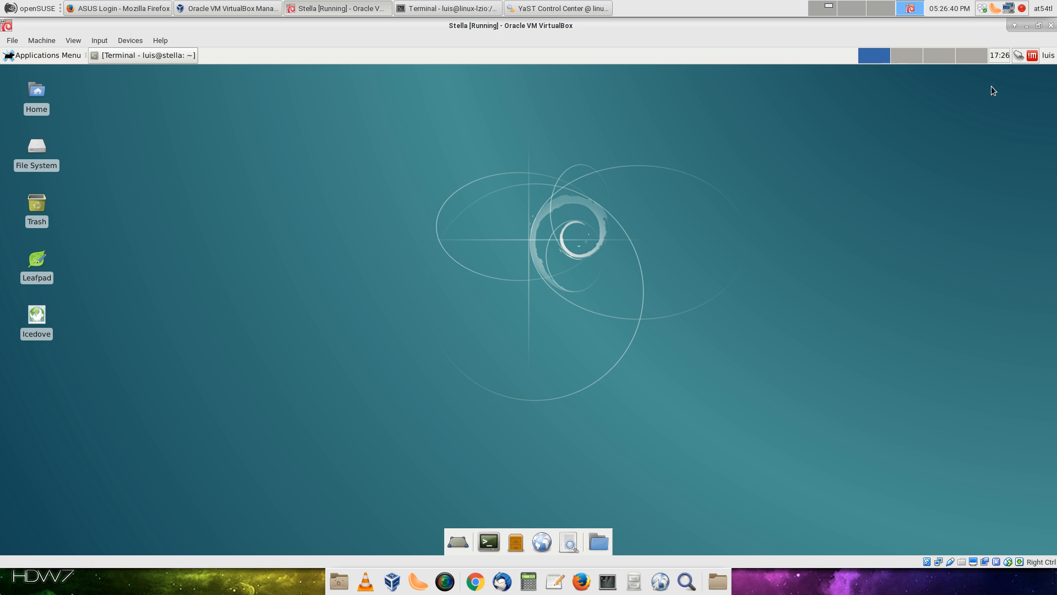
{"action": "left_click", "coordinate": [1022, 56]}
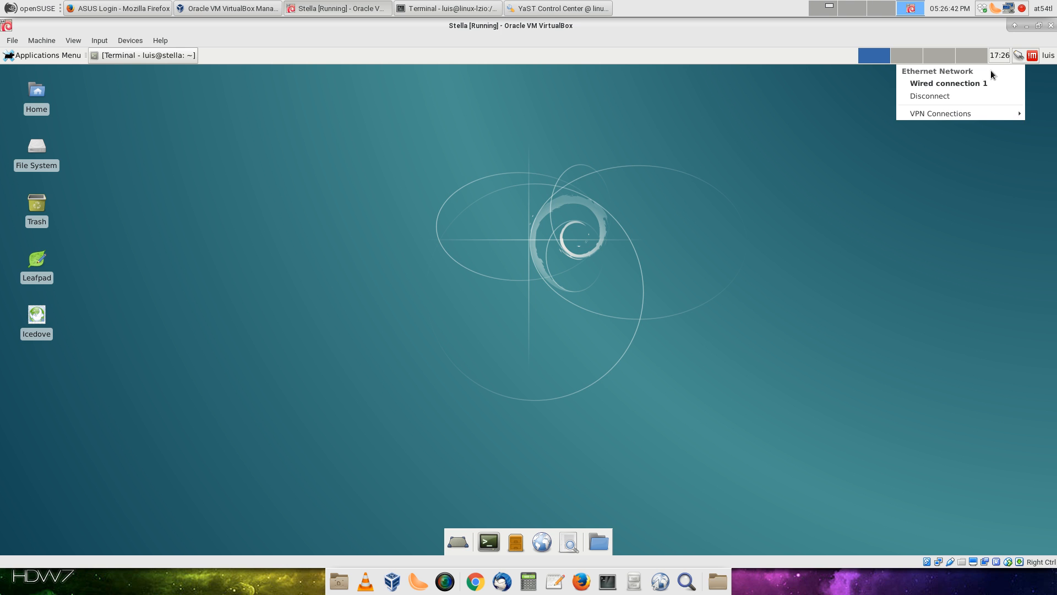
{"action": "left_click", "coordinate": [976, 84]}
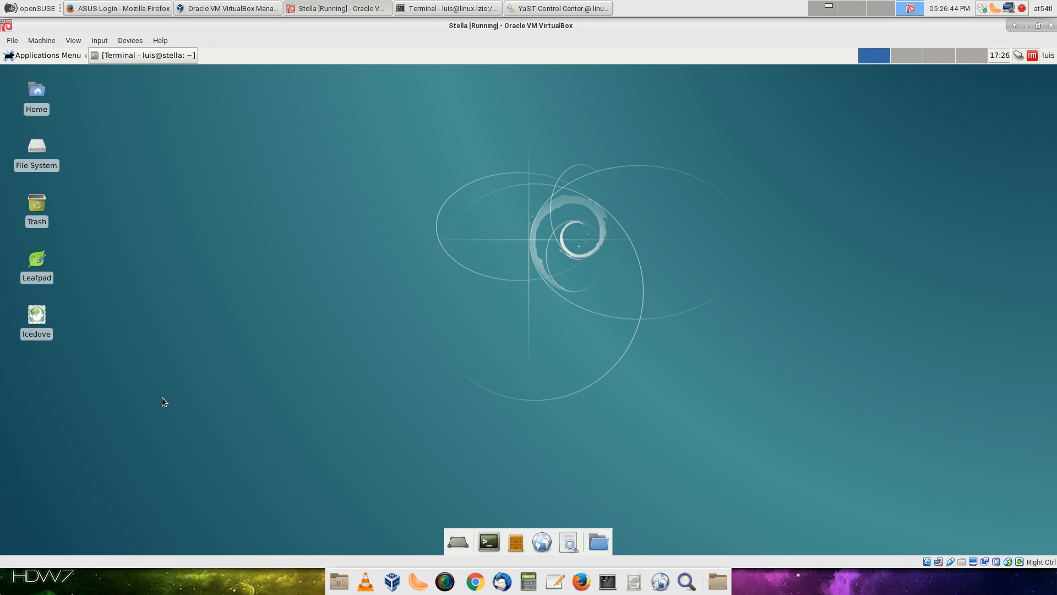
In a new terminal, switch to root with su and run ifconfig, showing eth0 at 192.168.5.20
{"action": "left_click", "coordinate": [489, 542]}
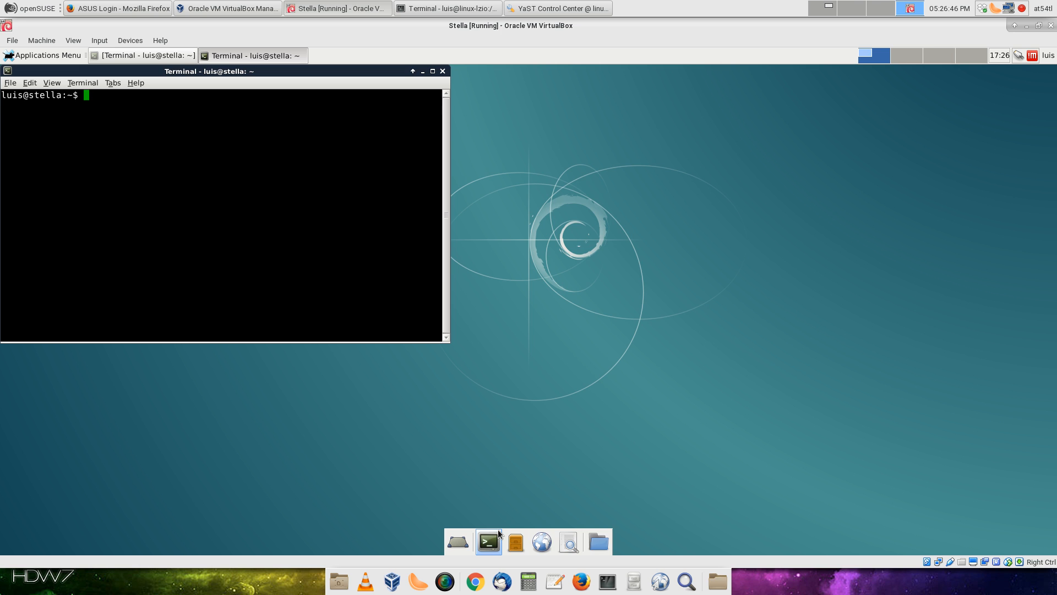
{"action": "type", "text": "ifconfig"}
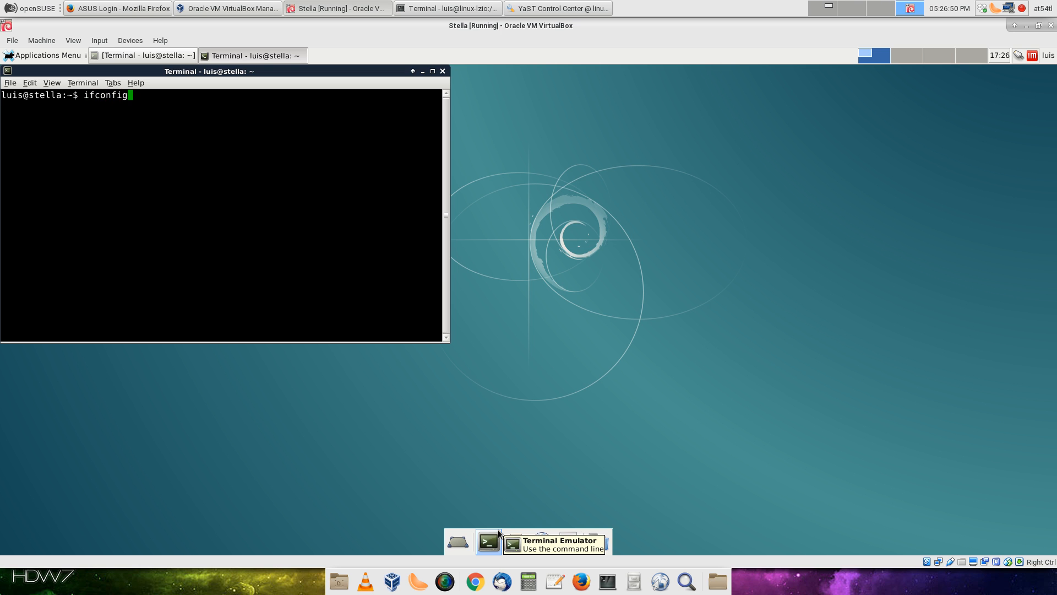
{"action": "key", "text": "Return"}
{"action": "type", "text": "su"}
{"action": "key", "text": "Return"}
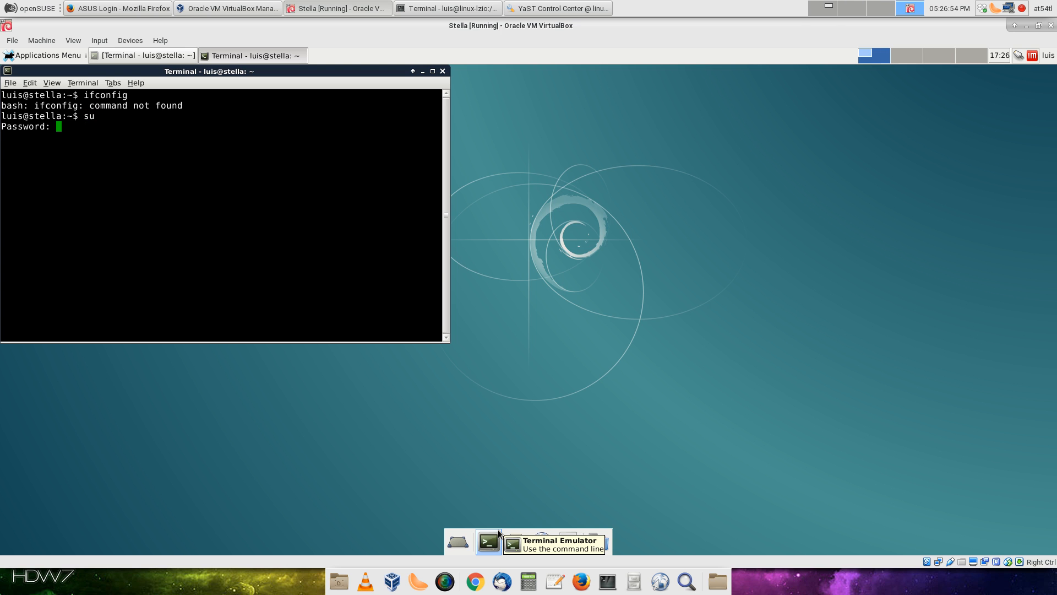
{"action": "key", "text": "Return"}
{"action": "type", "text": "ifconfig"}
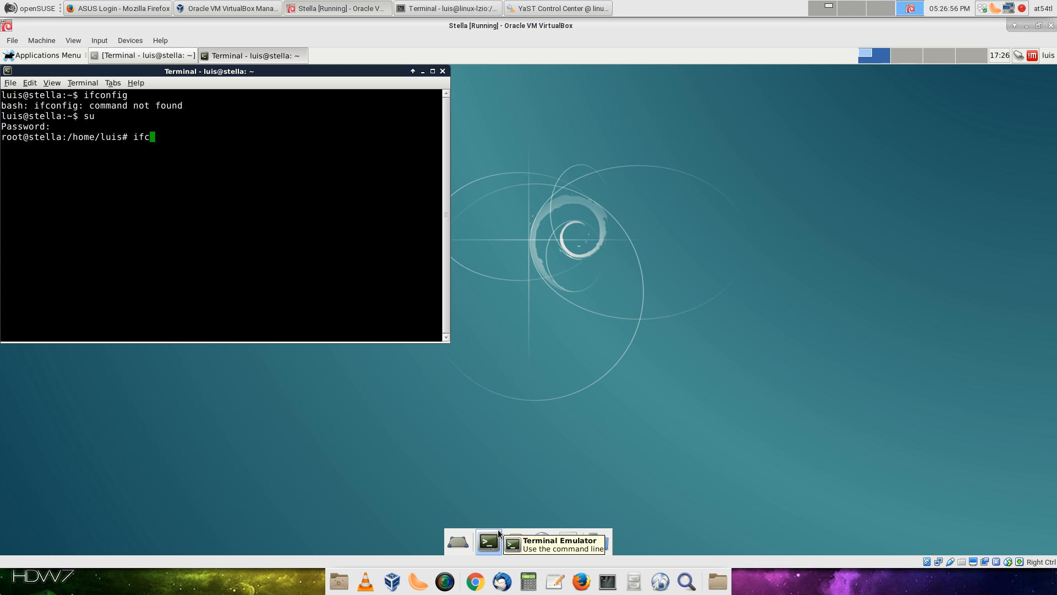
{"action": "key", "text": "Return"}
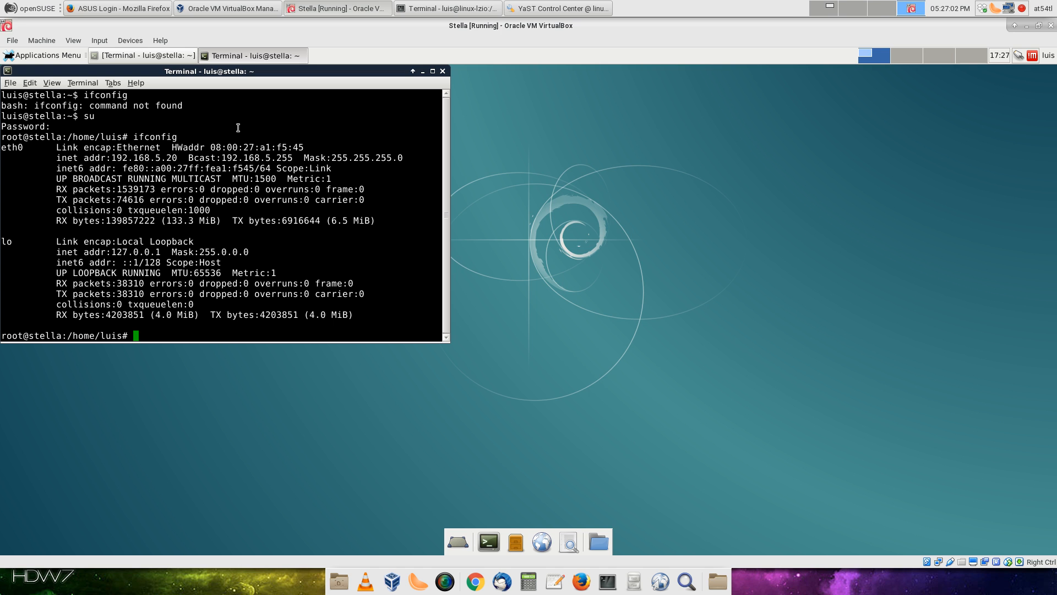
{"action": "left_click", "coordinate": [1020, 58]}
Reopen Wired connection 1, confirm IPv4 is set to DHCP, save, and close Network Connections
{"action": "left_click", "coordinate": [976, 120]}
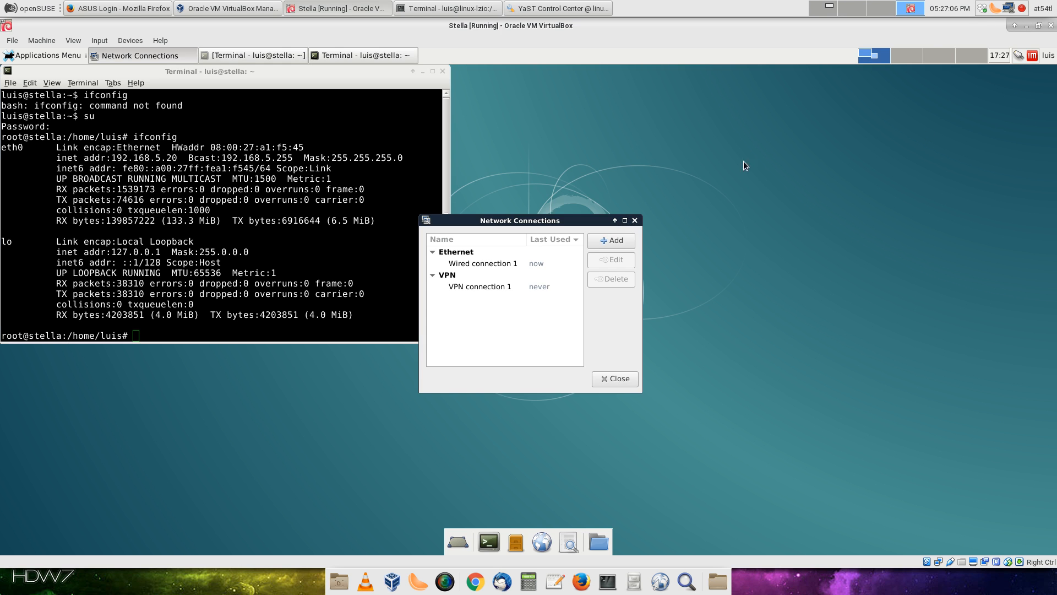
{"action": "double_click", "coordinate": [518, 265]}
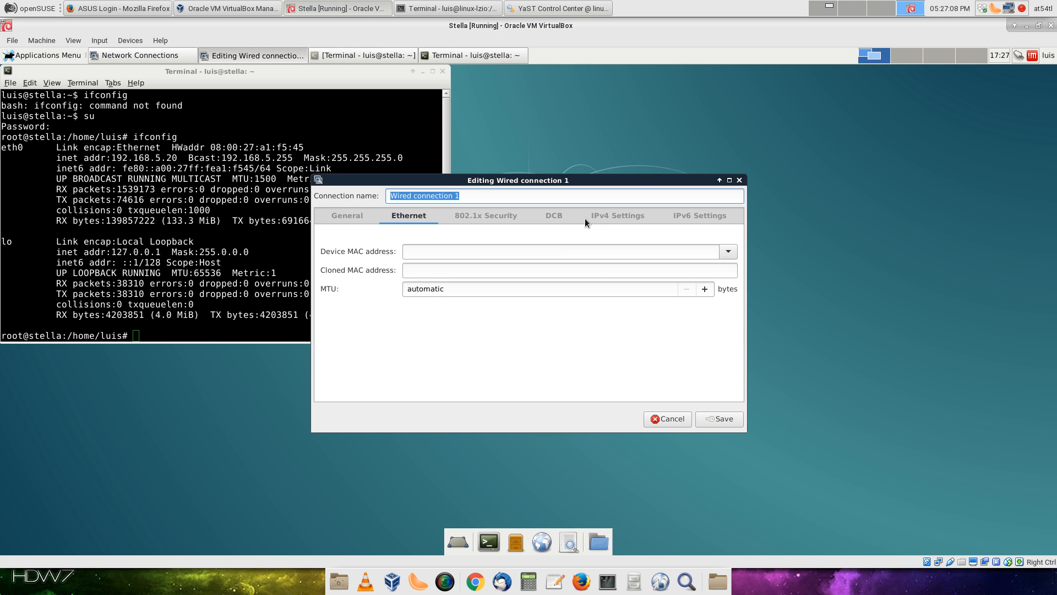
{"action": "left_click", "coordinate": [614, 219]}
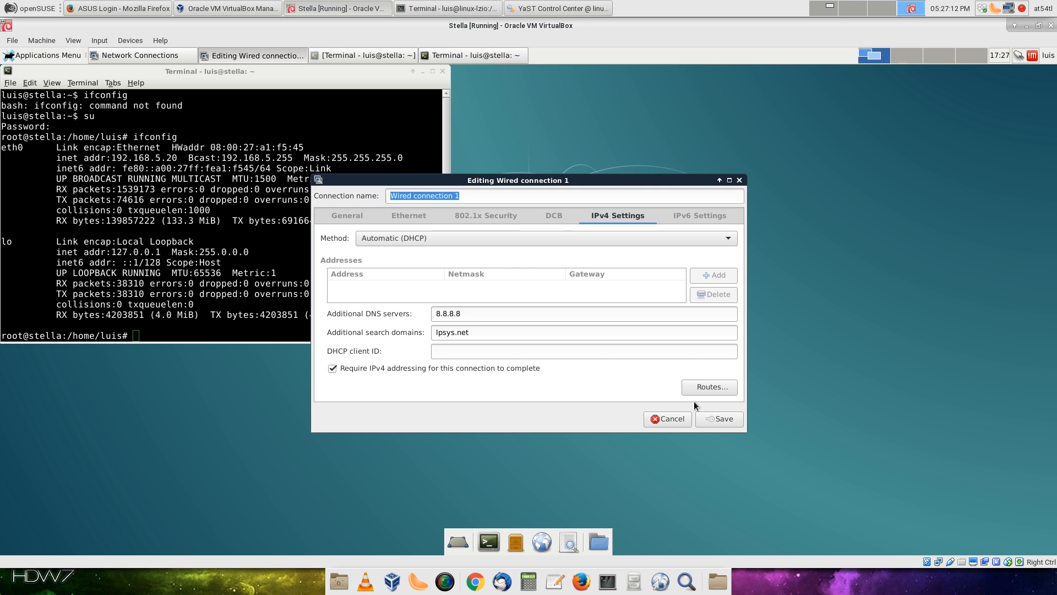
{"action": "left_click", "coordinate": [410, 216]}
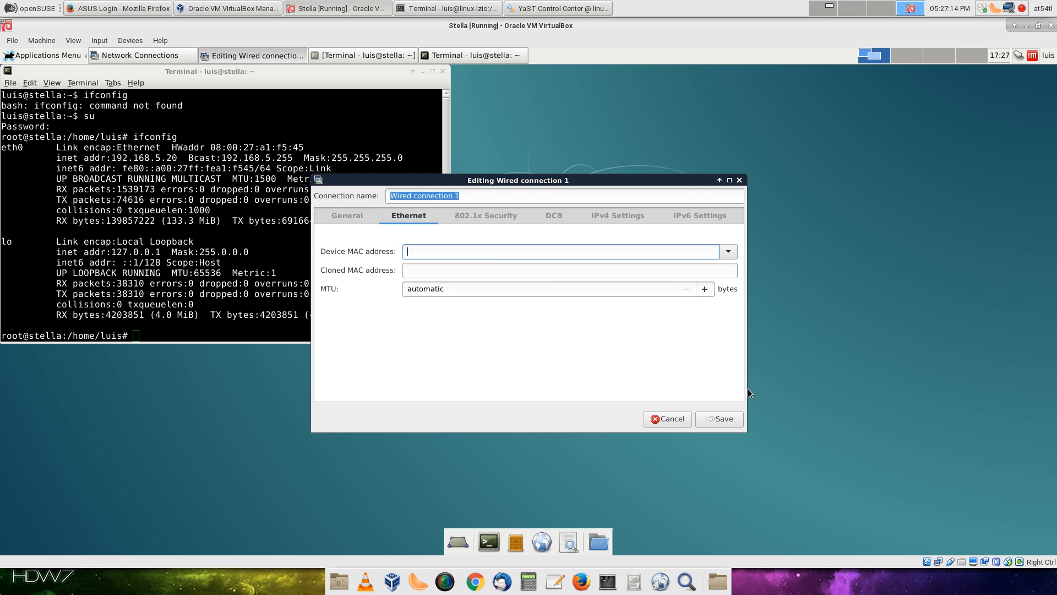
{"action": "left_click", "coordinate": [735, 418]}
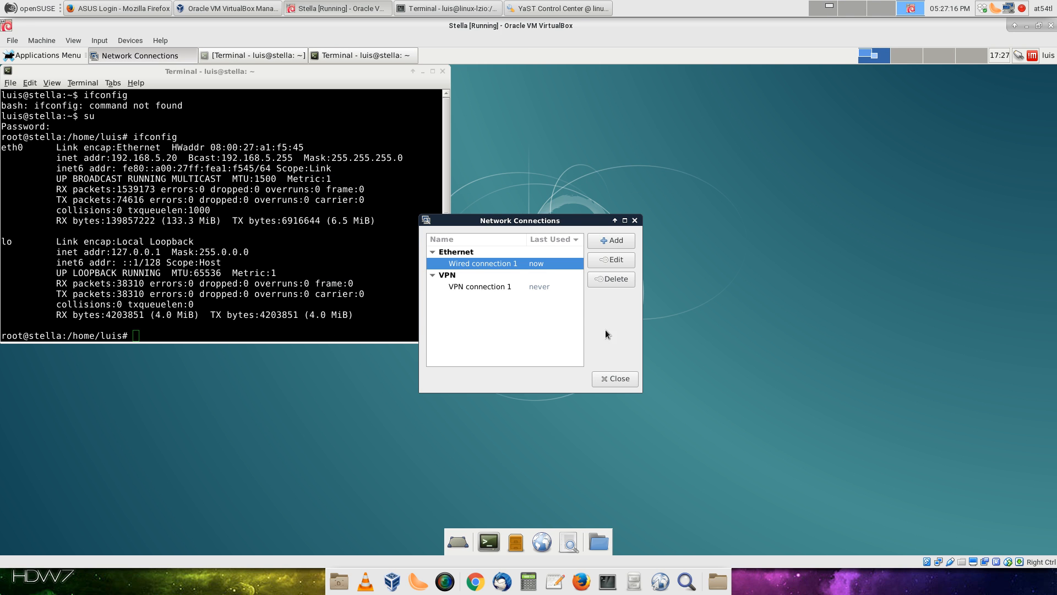
{"action": "left_click", "coordinate": [621, 379]}
Reconnect Wired connection 1 from the guest's network menu
{"action": "left_click", "coordinate": [1019, 56]}
{"action": "left_click", "coordinate": [999, 81]}
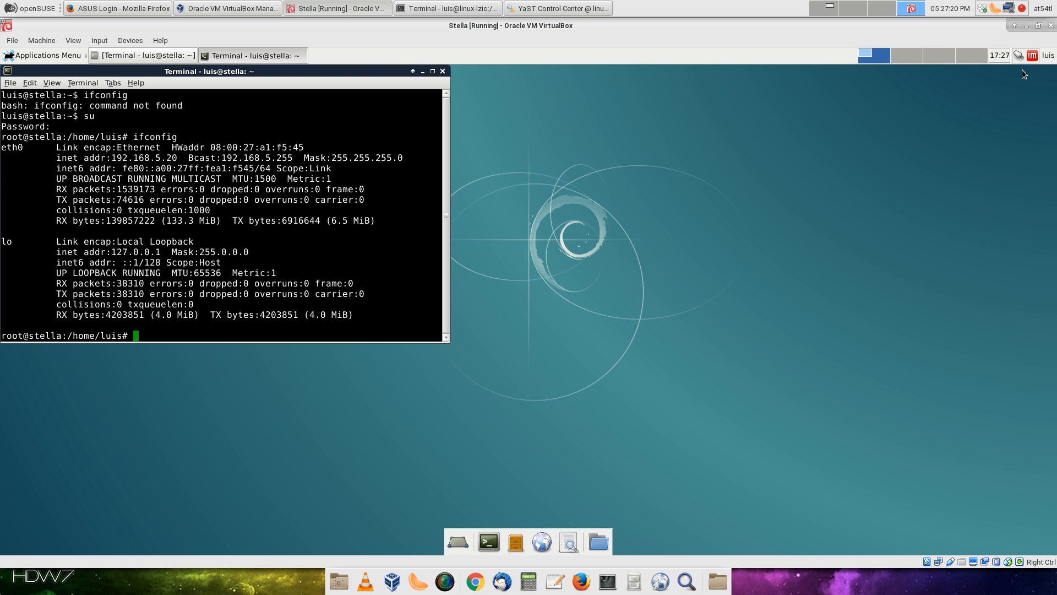
{"action": "left_click", "coordinate": [1018, 57]}
{"action": "left_click", "coordinate": [999, 82]}
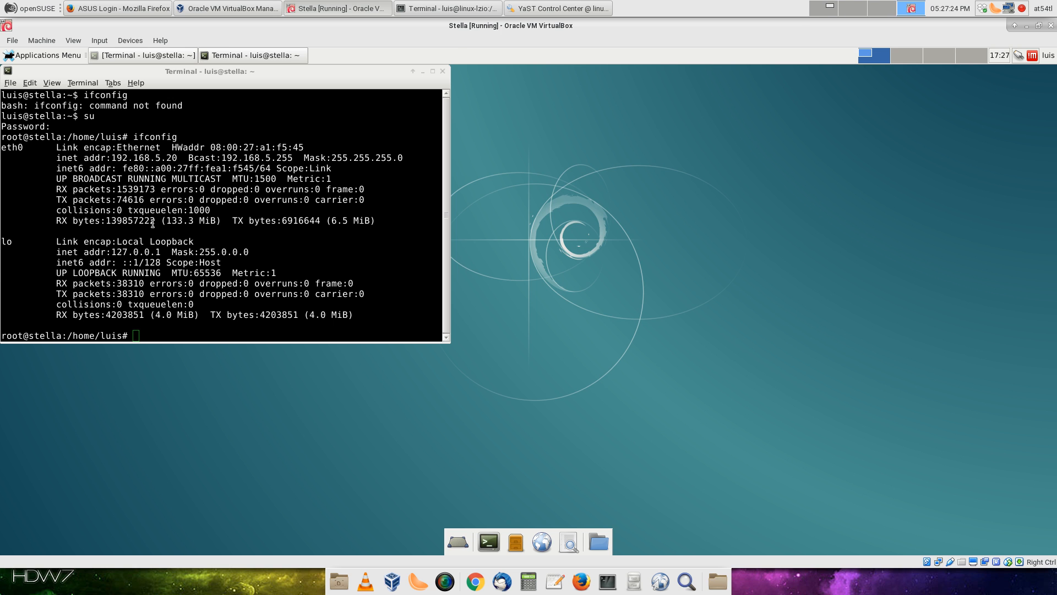
Rerun ifconfig to recheck eth0 at 192.168.5.20, then reboot the guest
{"action": "left_click", "coordinate": [39, 275]}
{"action": "key", "text": "Up"}
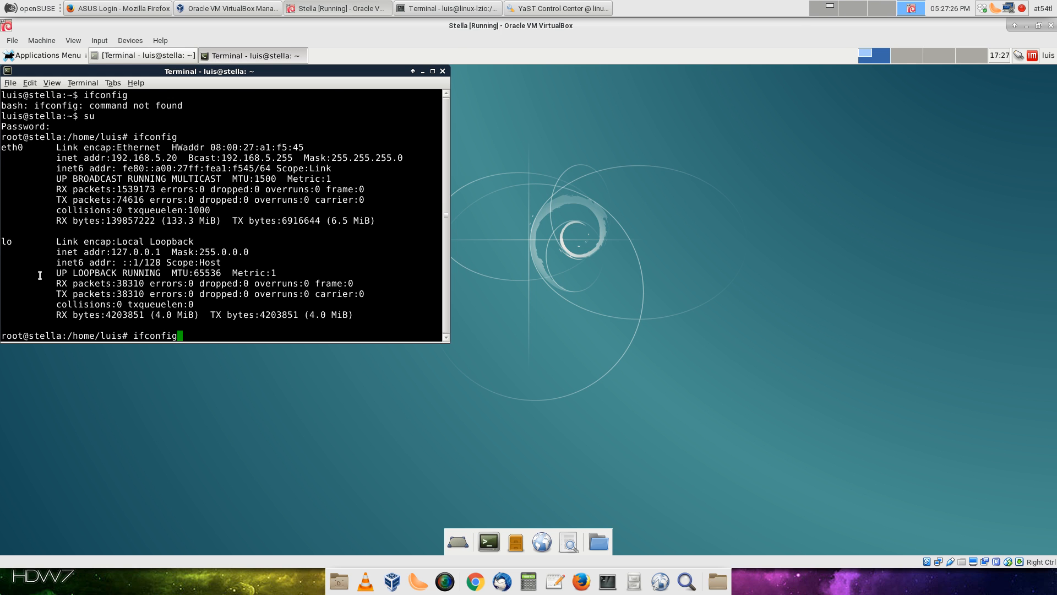
{"action": "key", "text": "Return"}
{"action": "scroll", "coordinate": [48, 280], "scroll_direction": "up", "scroll_amount": 1}
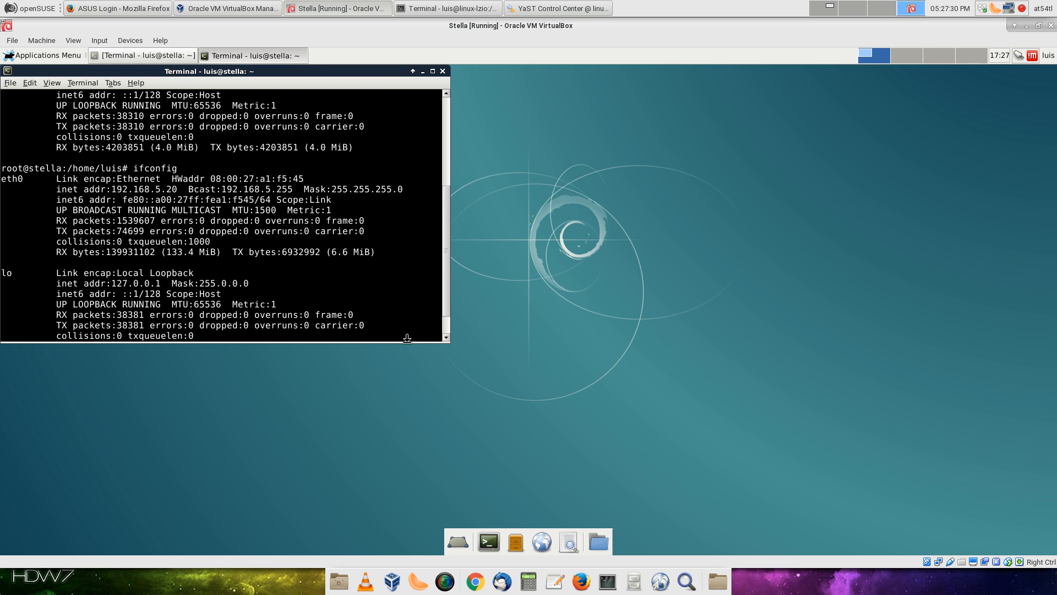
{"action": "scroll", "coordinate": [295, 316], "scroll_direction": "down", "scroll_amount": 1}
{"action": "type", "text": "reboot"}
{"action": "key", "text": "Return"}
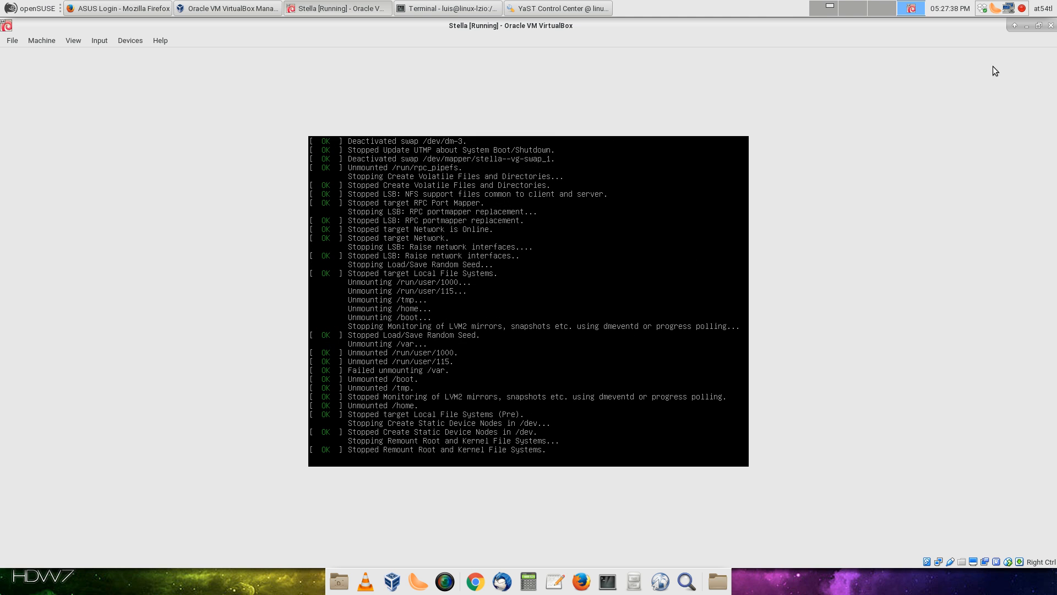
Hide the VM and VirtualBox Manager windows, close Firefox, and submit the disk encryption passphrase
{"action": "left_click", "coordinate": [1026, 29]}
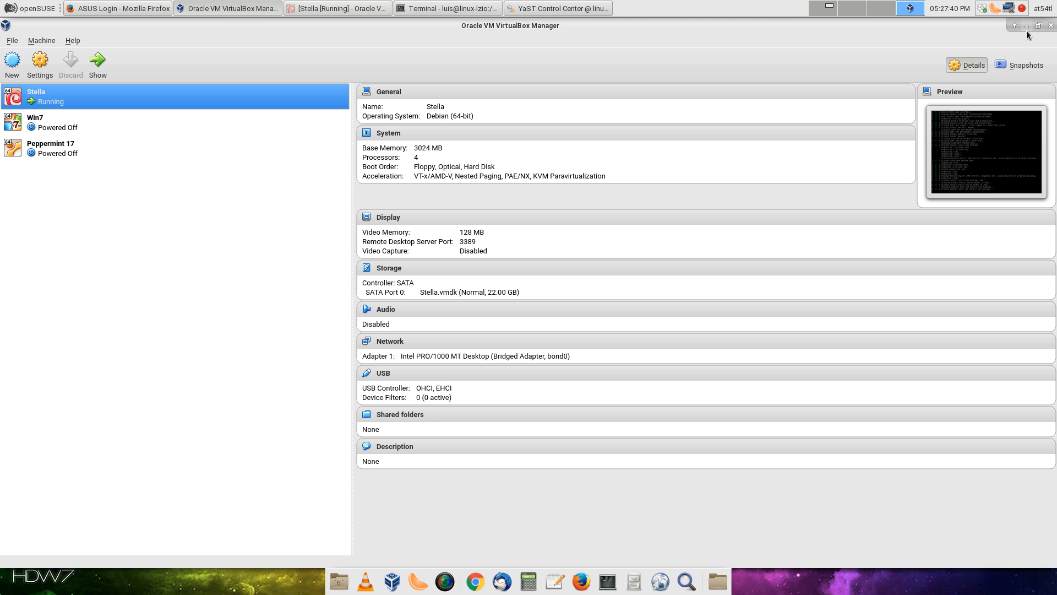
{"action": "left_click", "coordinate": [1026, 27]}
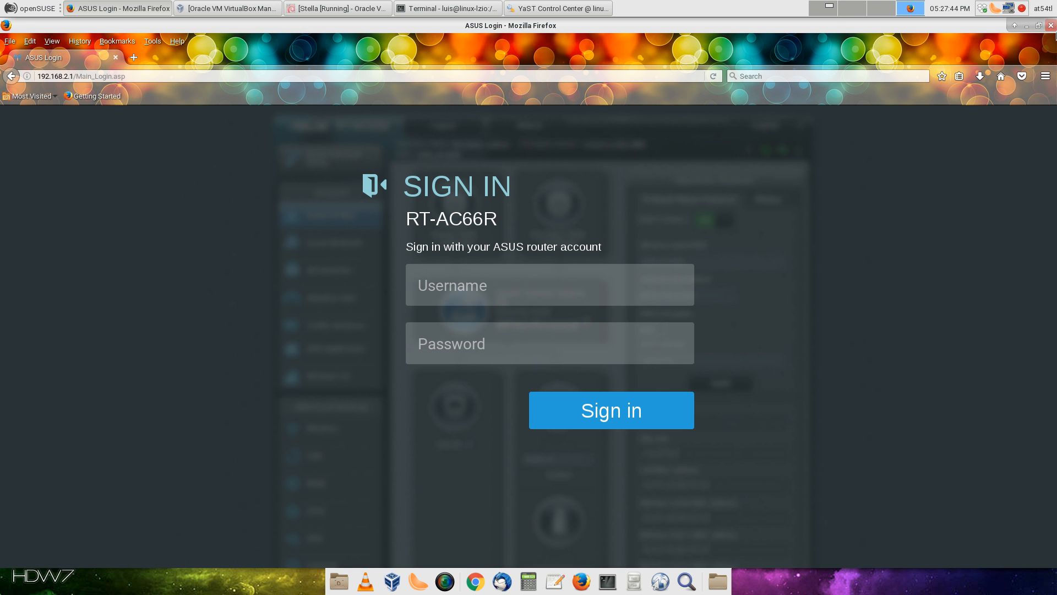
{"action": "left_click", "coordinate": [1051, 26]}
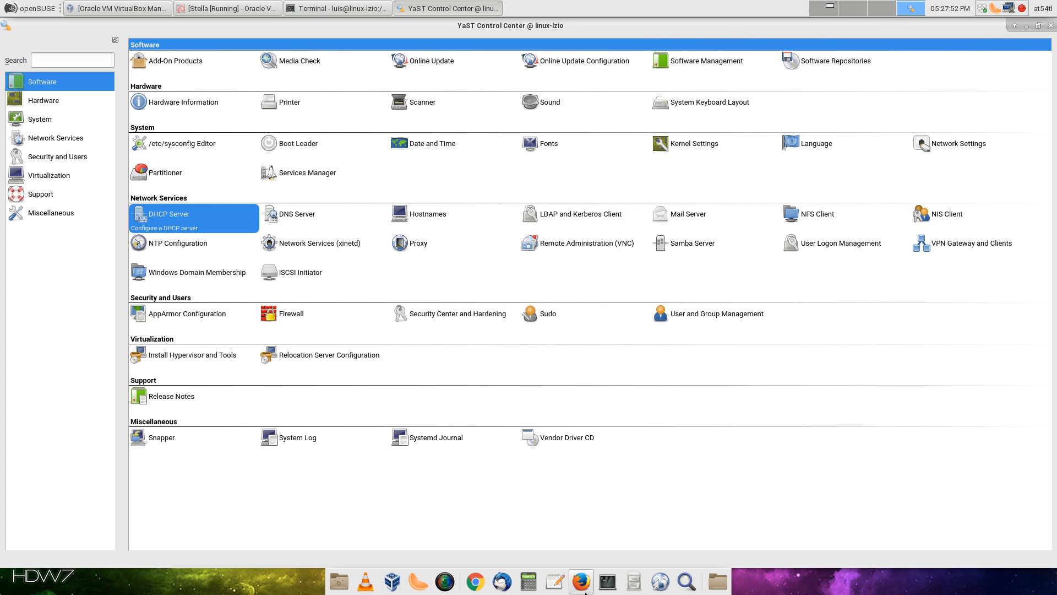
{"action": "left_click", "coordinate": [231, 8]}
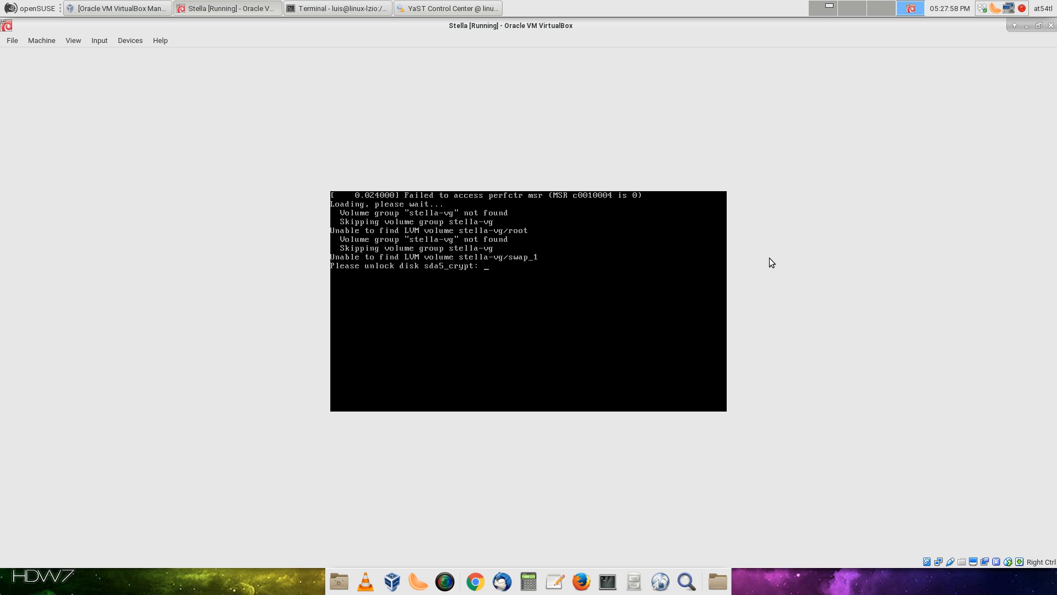
{"action": "key", "text": "Return"}
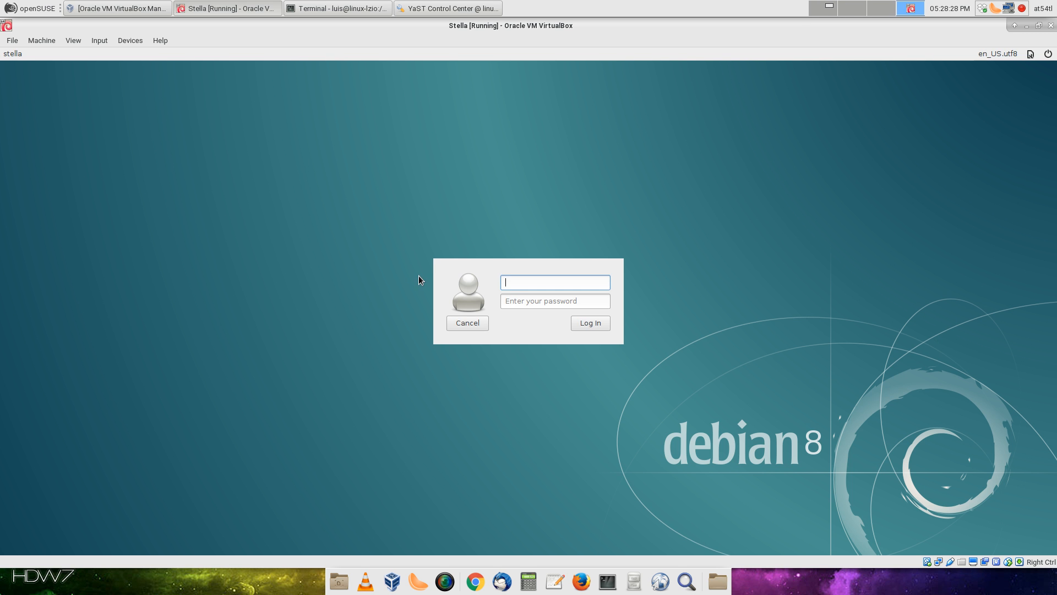
Log back in to the rebooted Debian guest with the username and password
{"action": "type", "text": "luis"}
{"action": "key", "text": "Return"}
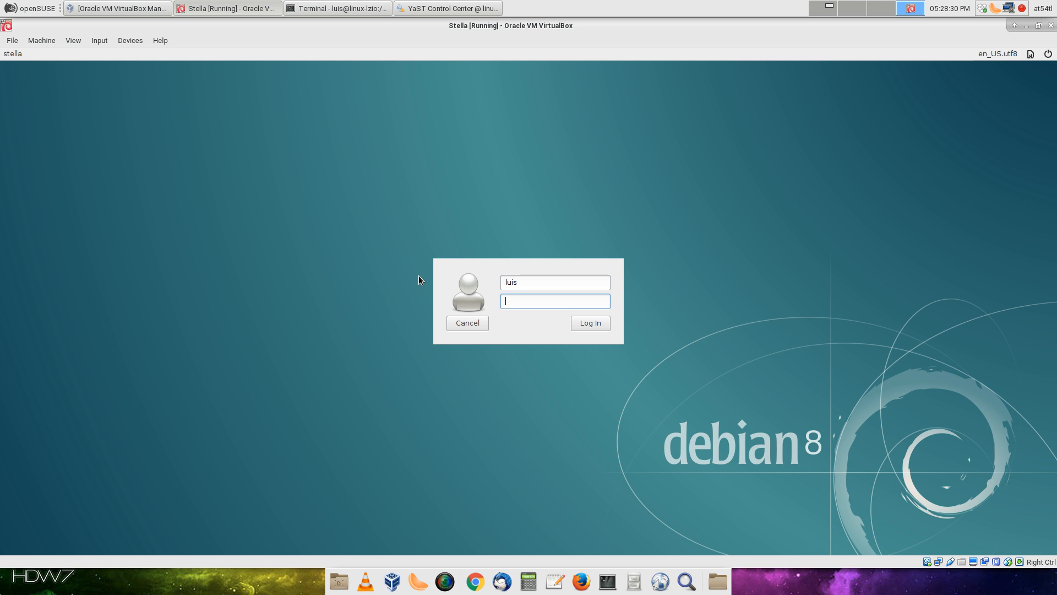
{"action": "type", "text": "*********"}
{"action": "key", "text": "Return"}
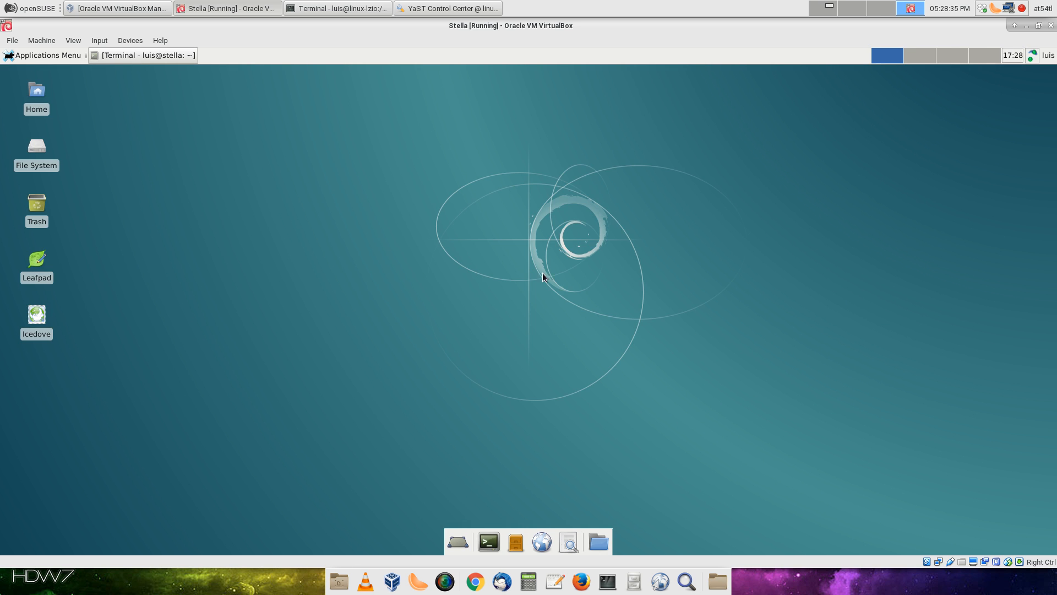
{"action": "left_click", "coordinate": [1032, 56]}
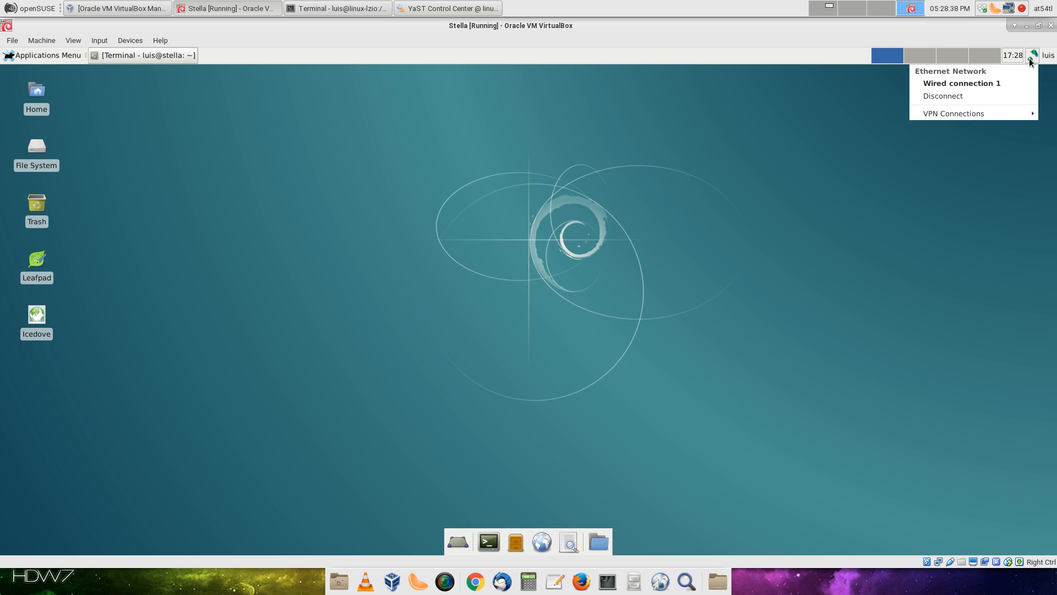
Check the network applet's menus and its About dialog
{"action": "left_click", "coordinate": [1031, 60]}
{"action": "right_click", "coordinate": [1028, 58]}
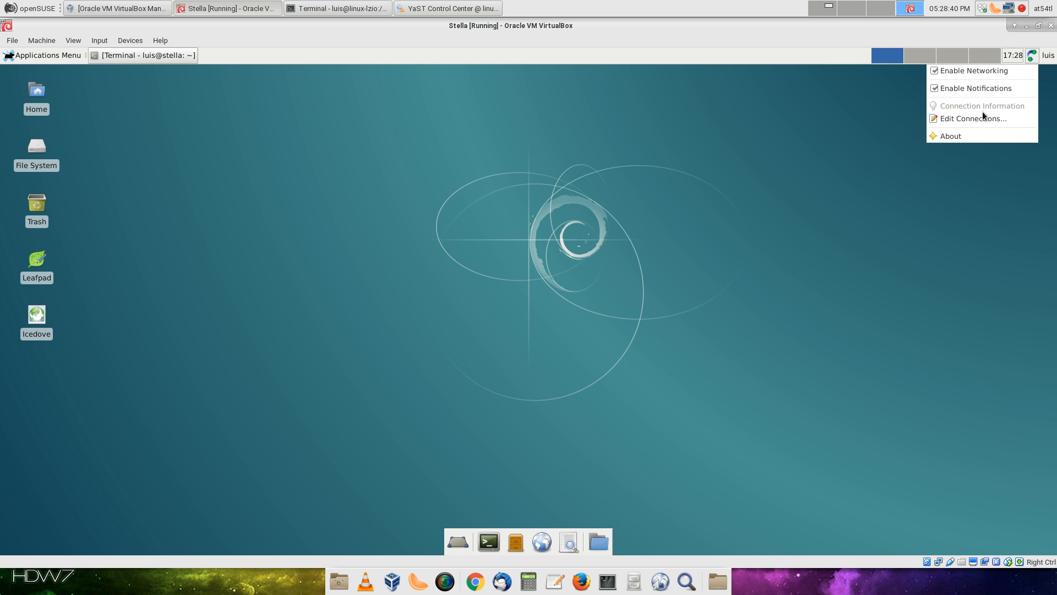
{"action": "left_click", "coordinate": [962, 137]}
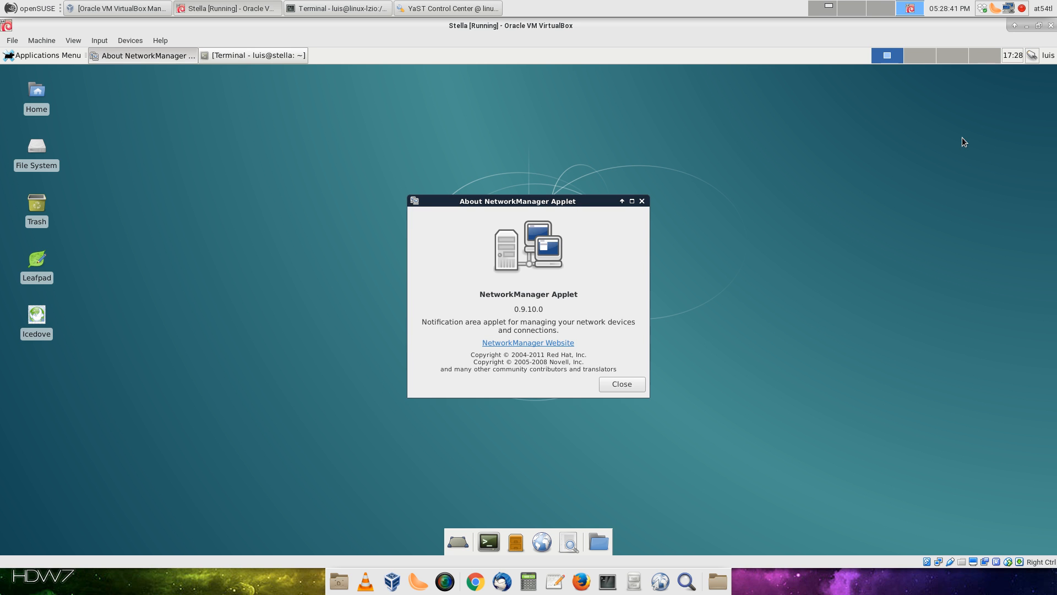
{"action": "left_click", "coordinate": [619, 381]}
{"action": "left_click", "coordinate": [1029, 57]}
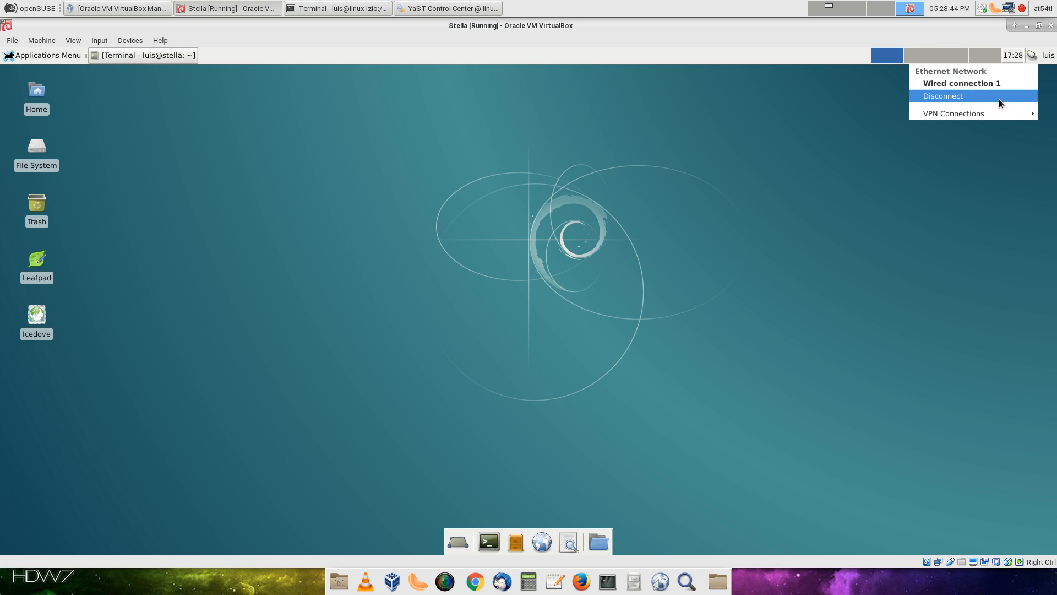
In a new terminal, become root and run ifconfig, showing eth0 leased 192.168.2.31
{"action": "left_click", "coordinate": [497, 545]}
{"action": "type", "text": "su"}
{"action": "key", "text": "Return"}
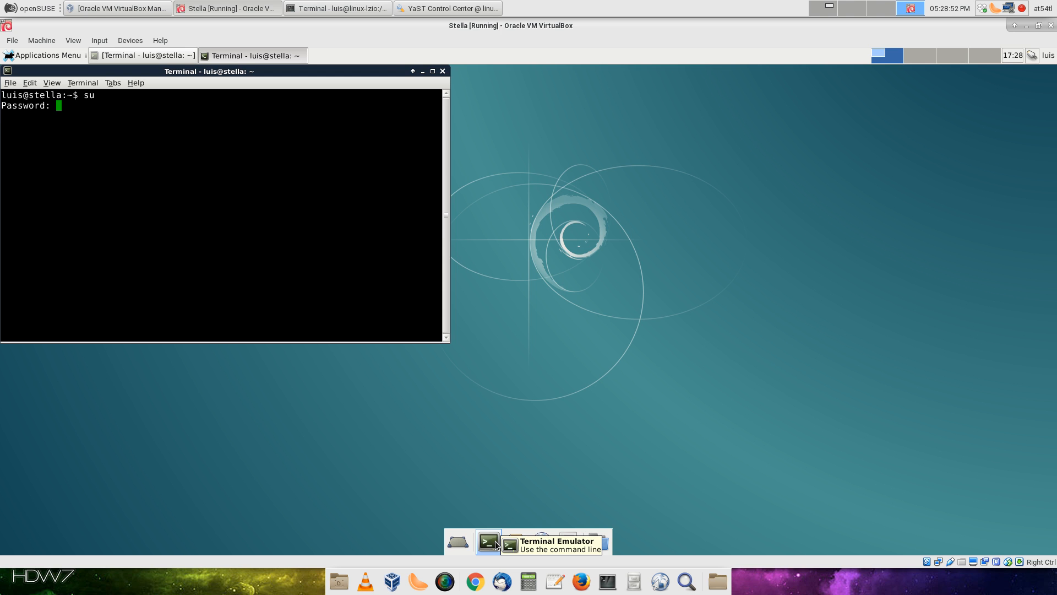
{"action": "key", "text": "Return"}
{"action": "type", "text": "ifconfig"}
{"action": "key", "text": "Return"}
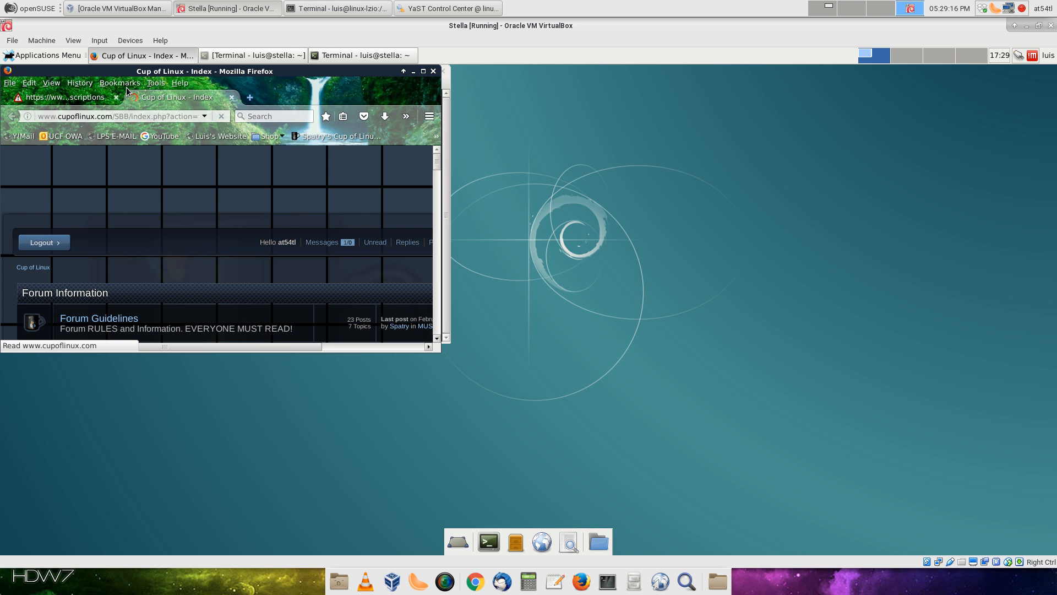
Close the first Firefox tab and hide Firefox and the VM window
{"action": "left_click", "coordinate": [116, 97]}
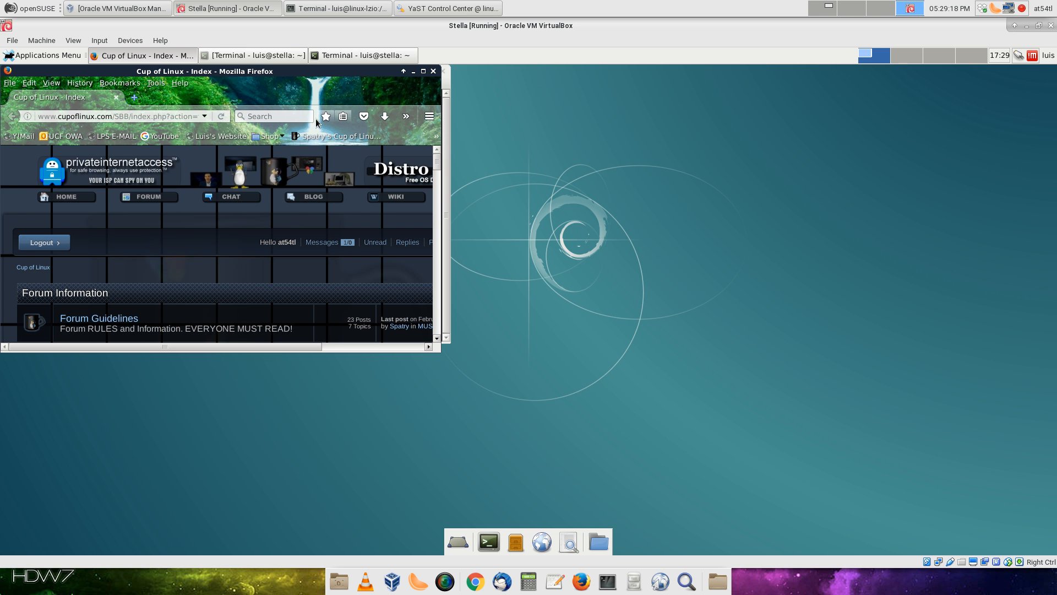
{"action": "left_click", "coordinate": [413, 71]}
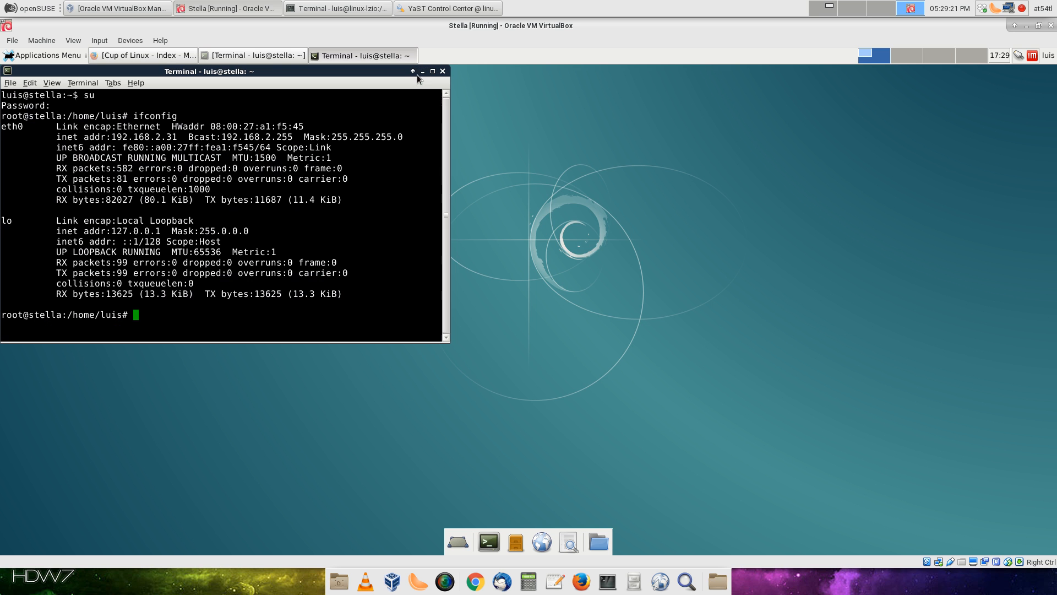
{"action": "left_click", "coordinate": [1026, 25]}
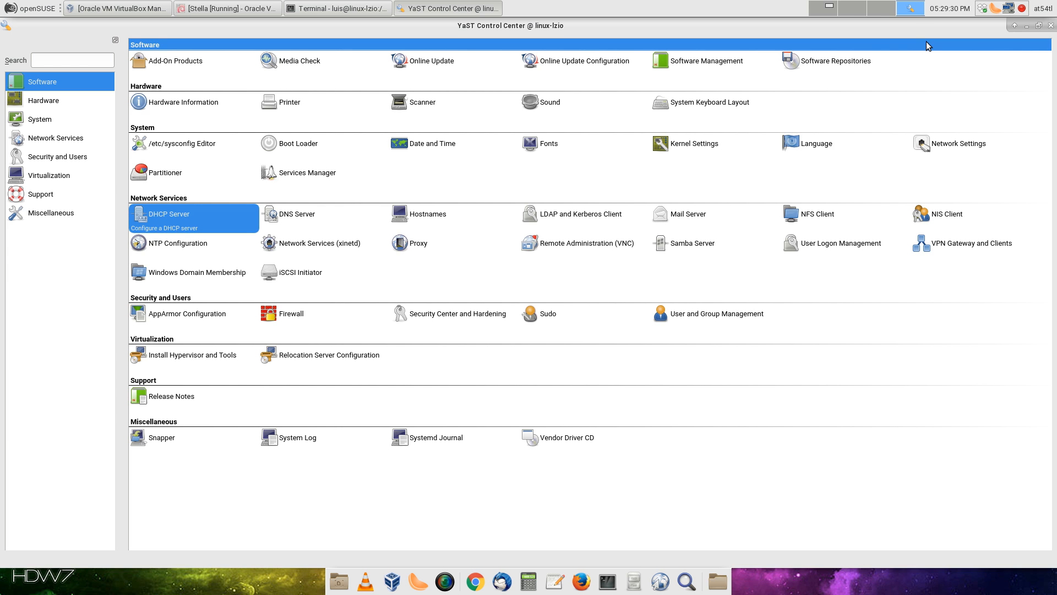
Open the Samba Server module under Network Services
{"action": "left_click", "coordinate": [690, 249]}
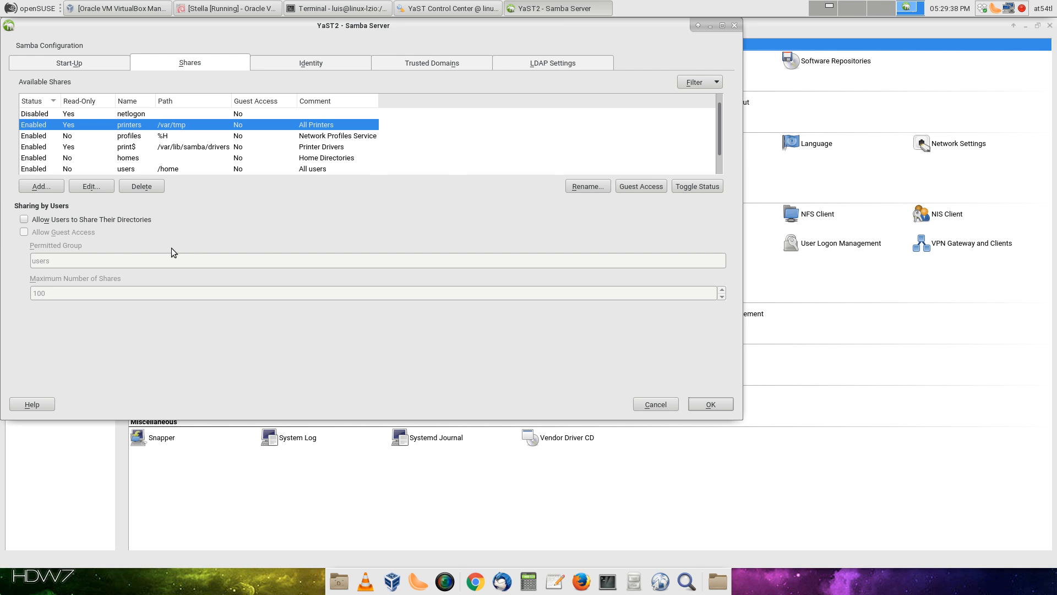
View Samba Server's Trusted Domains tab, then minimize the Samba Server window
{"action": "left_click", "coordinate": [458, 62]}
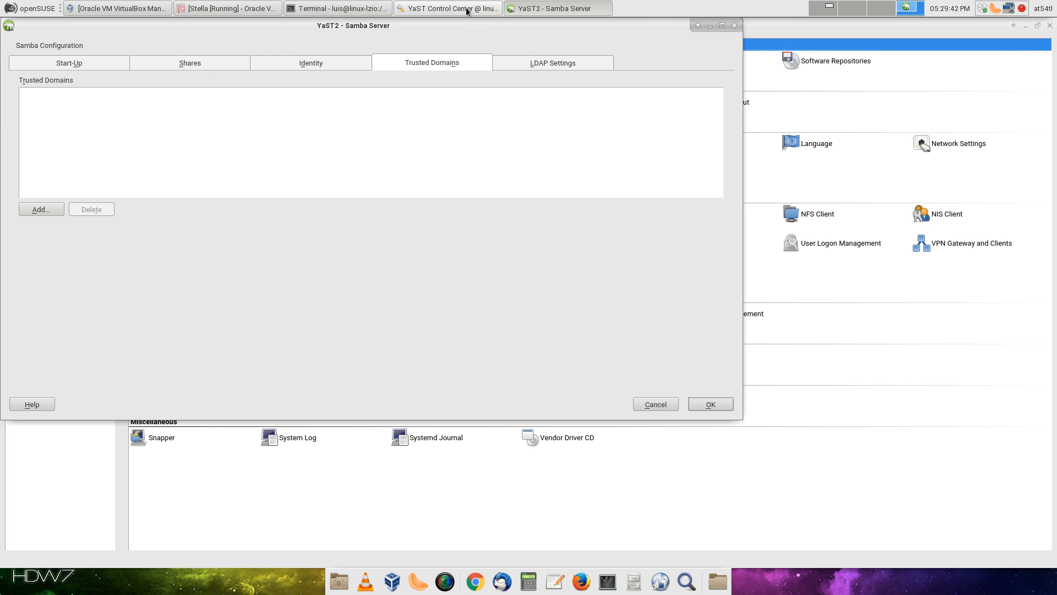
{"action": "left_click", "coordinate": [709, 25]}
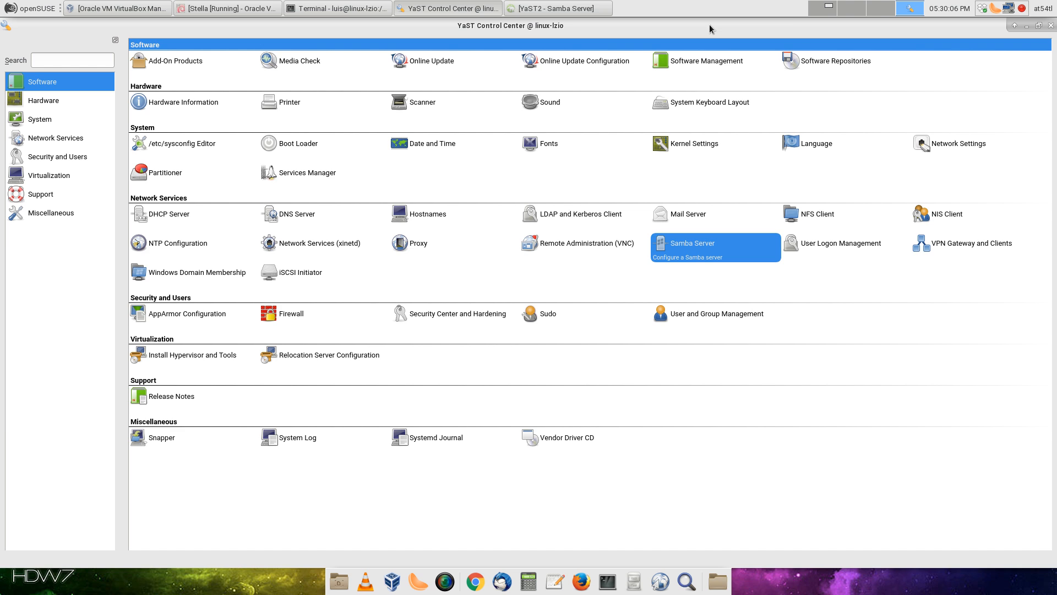
{"action": "left_click", "coordinate": [1022, 11]}
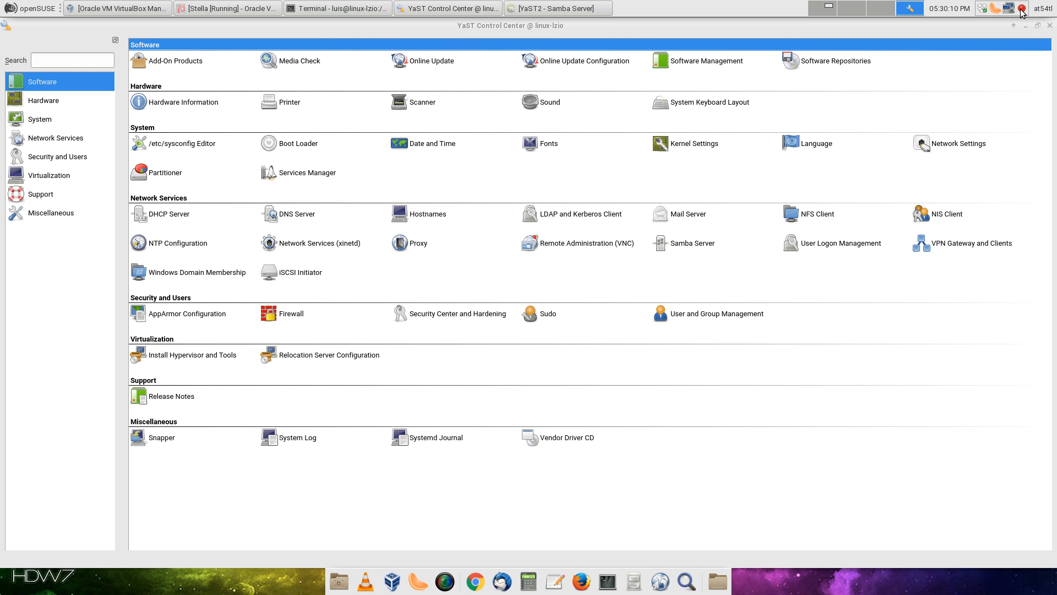
{"action": "right_click", "coordinate": [1022, 10]}
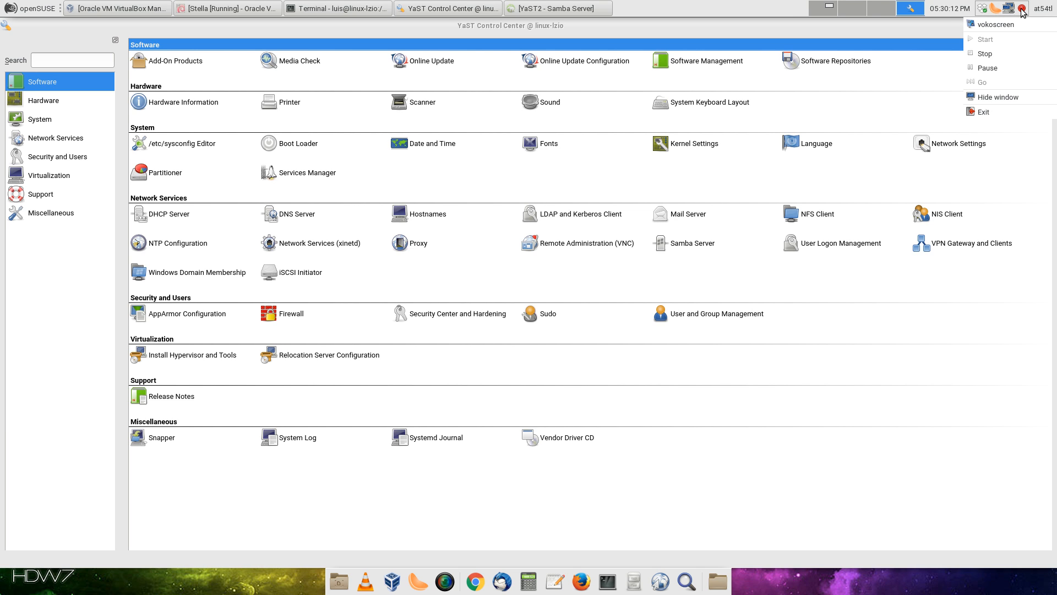